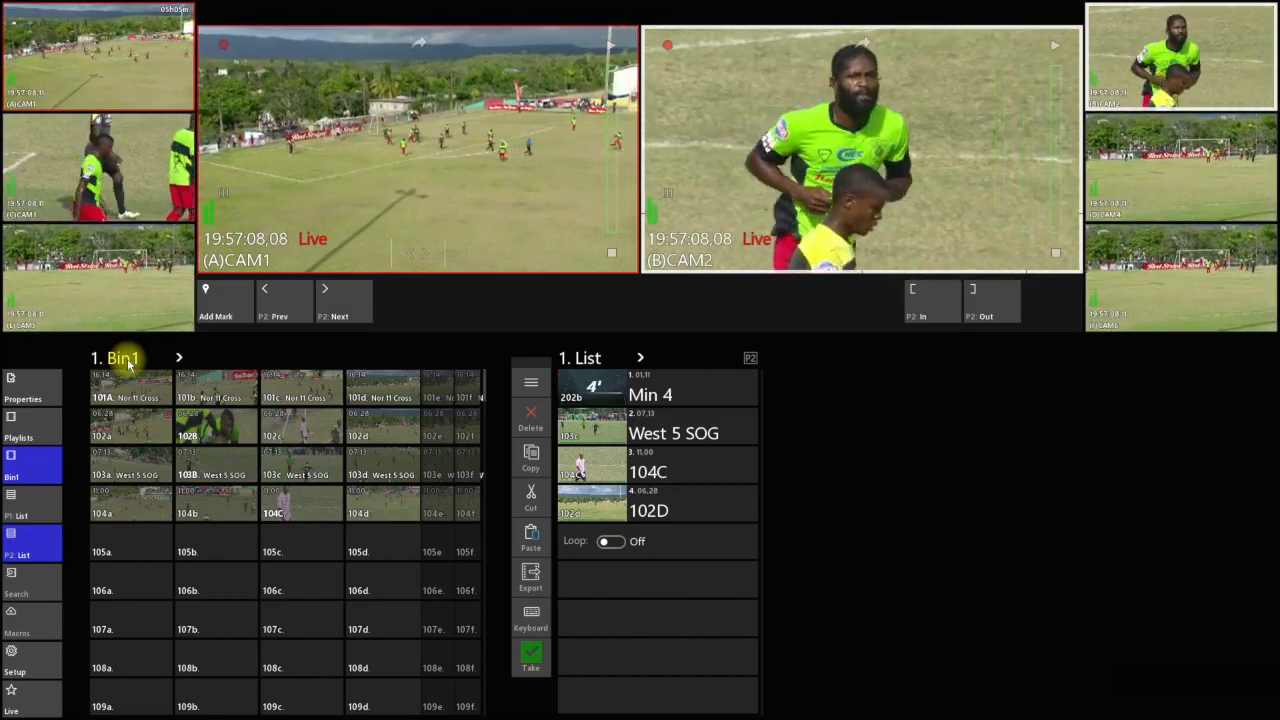
Recall Bin 2, Bin 3 and Bin 9 by number, and return to Bin 1
text(2)
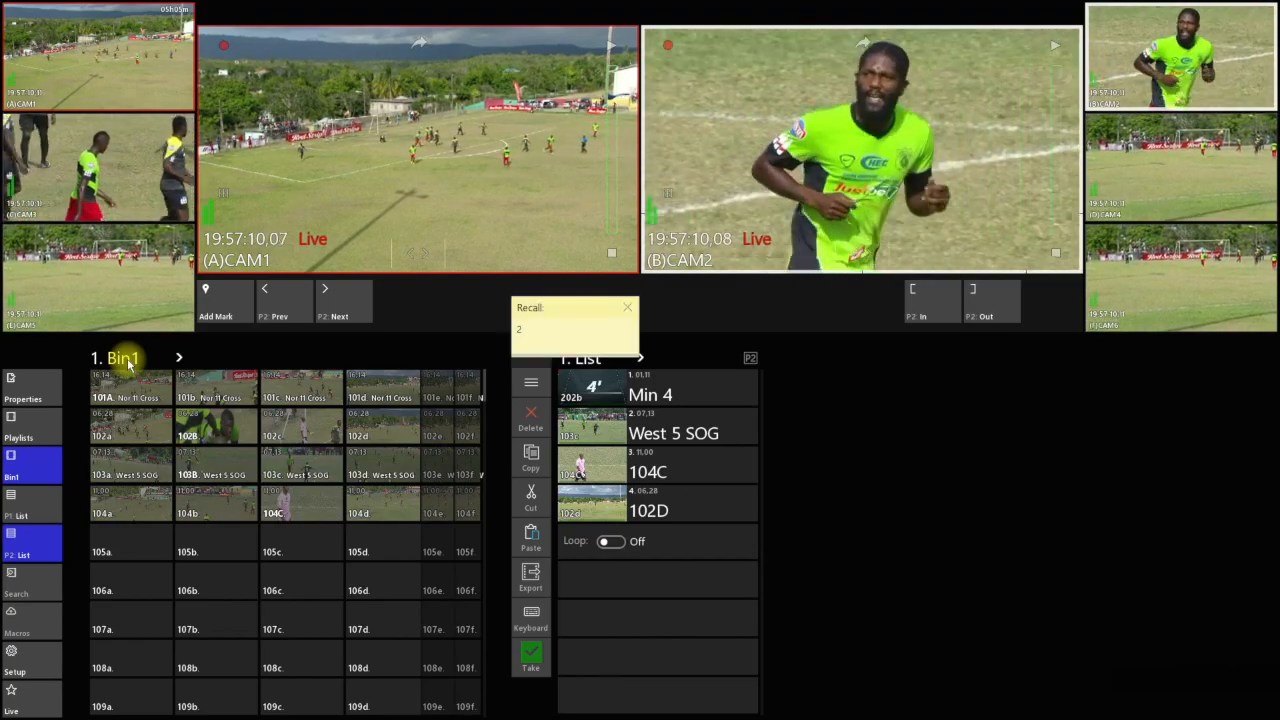
key(Return)
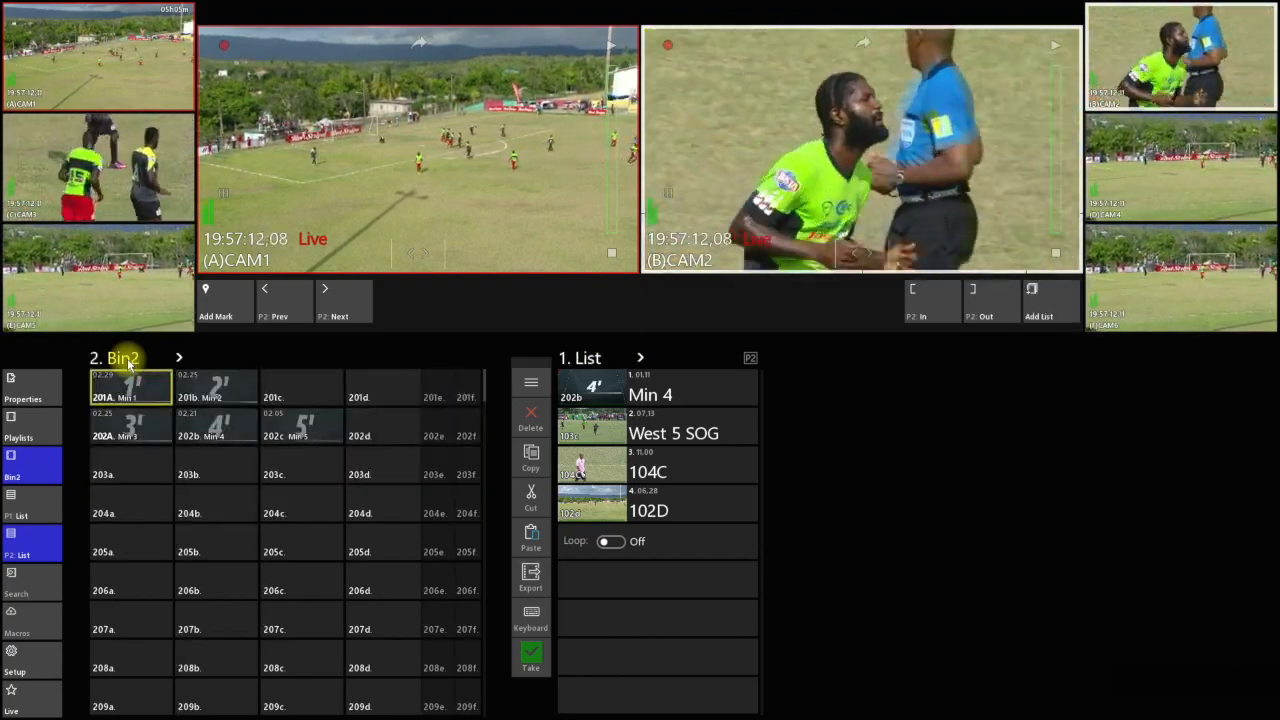
text(3)
key(Return)
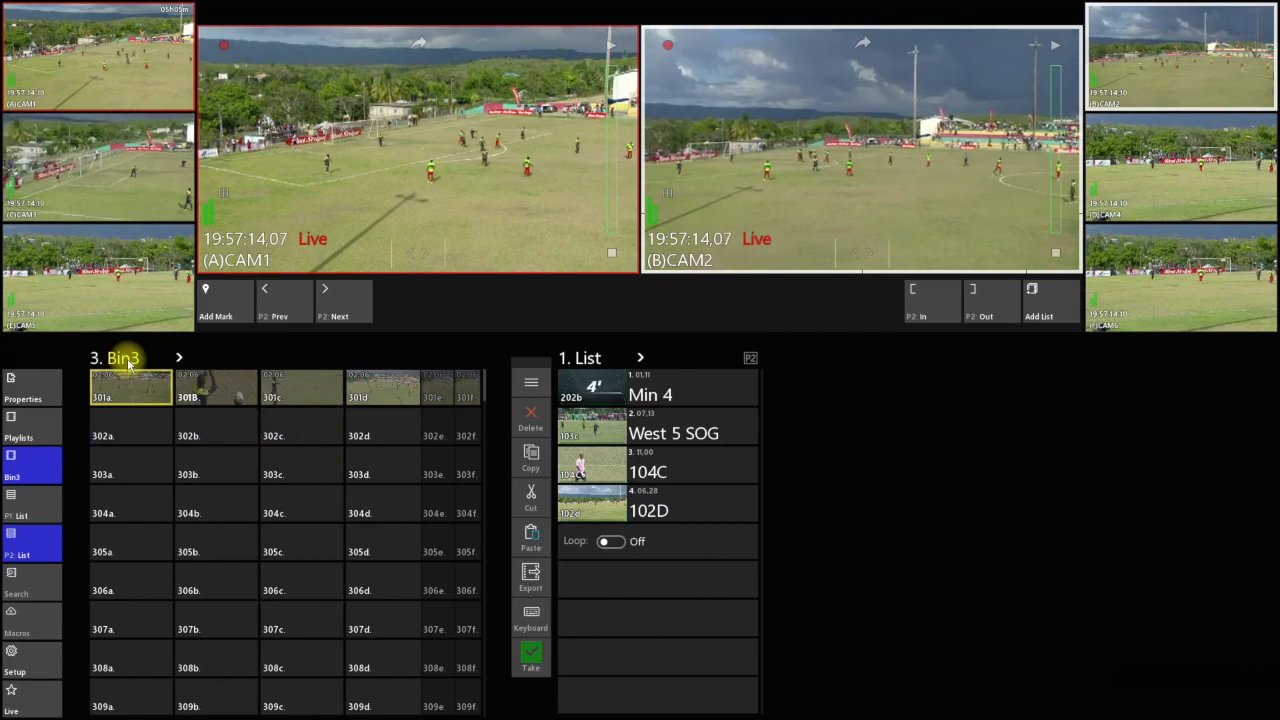
text(9)
key(Return)
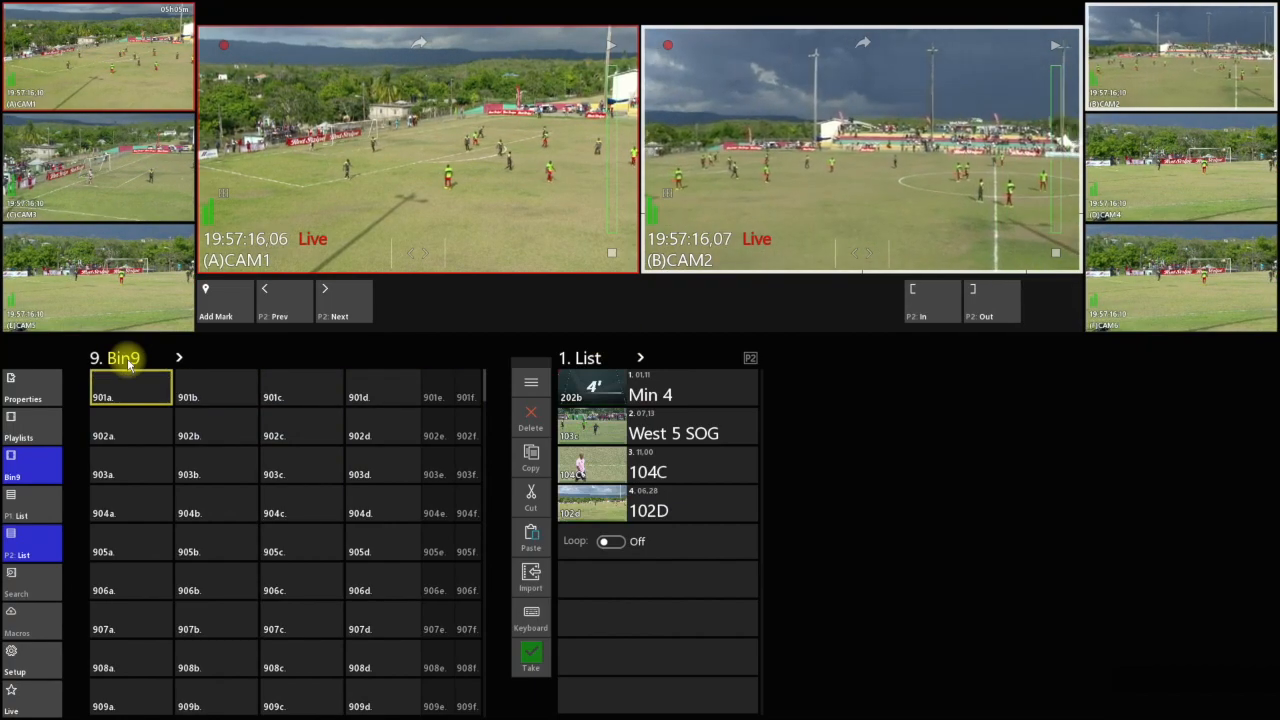
text(1)
key(Return)
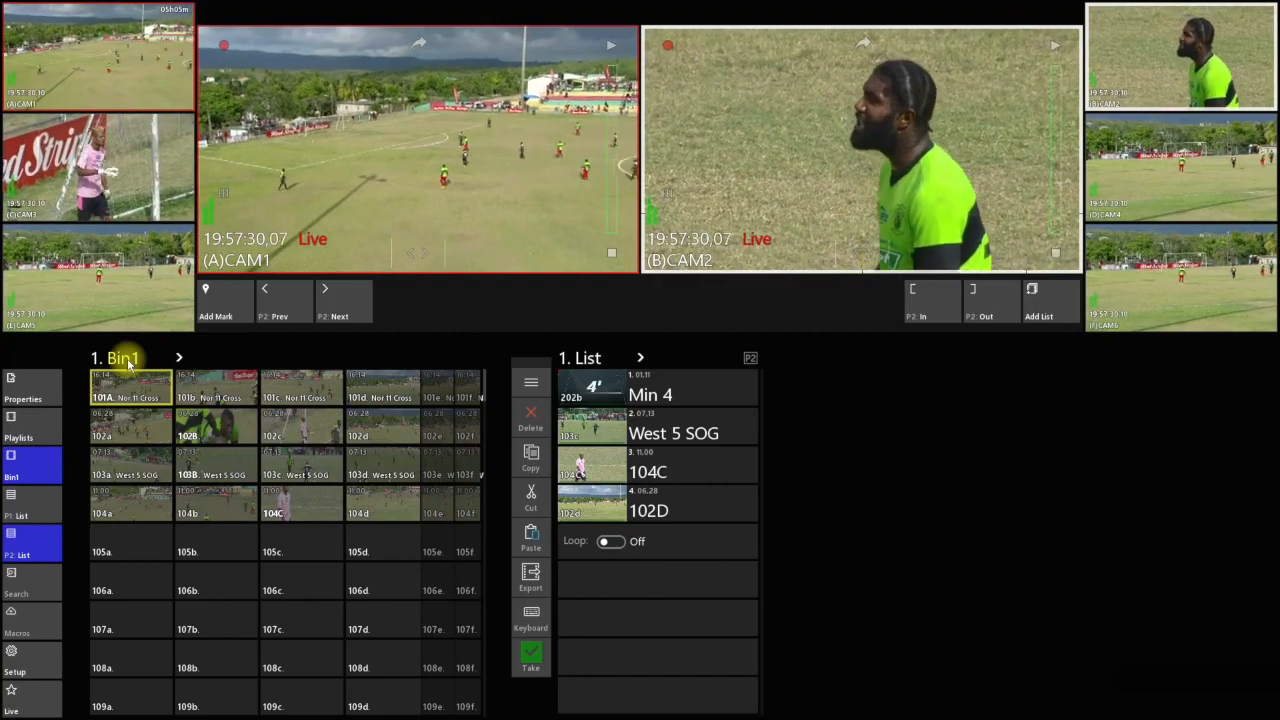
Recall clips 102c, 101A and 301B by number, cueing each one in turn on player P2
text(102c)
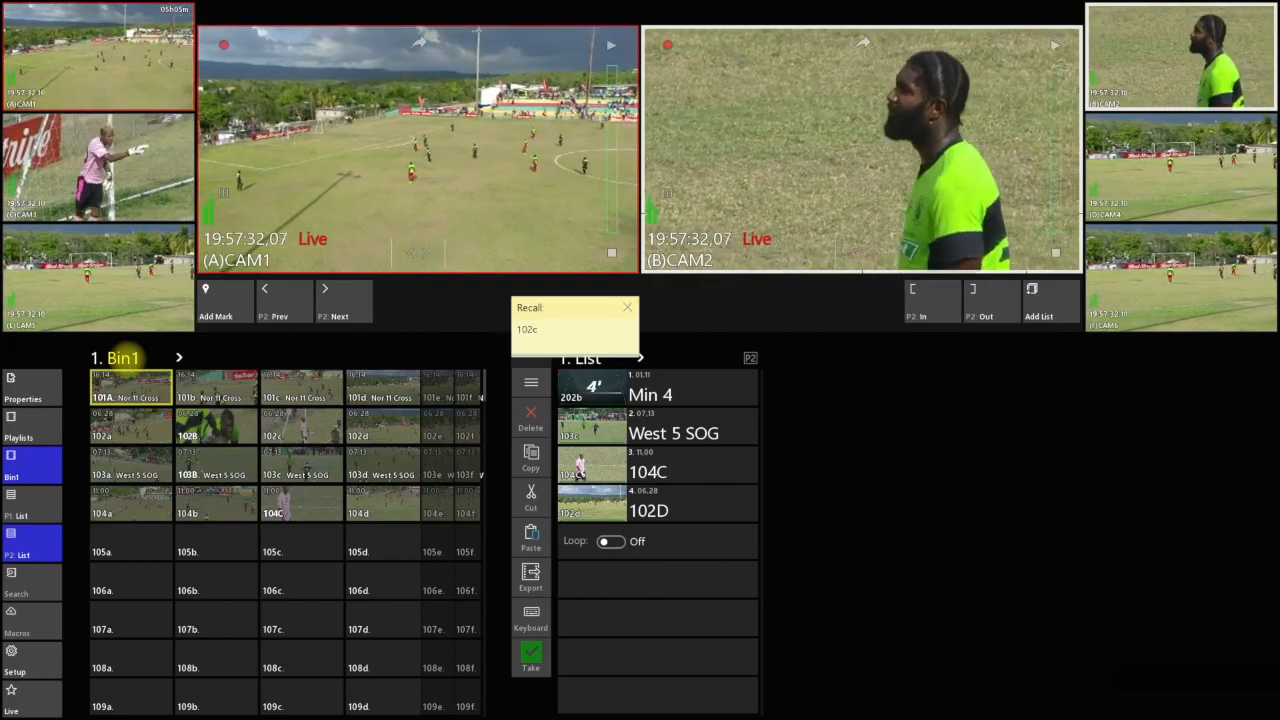
key(Return)
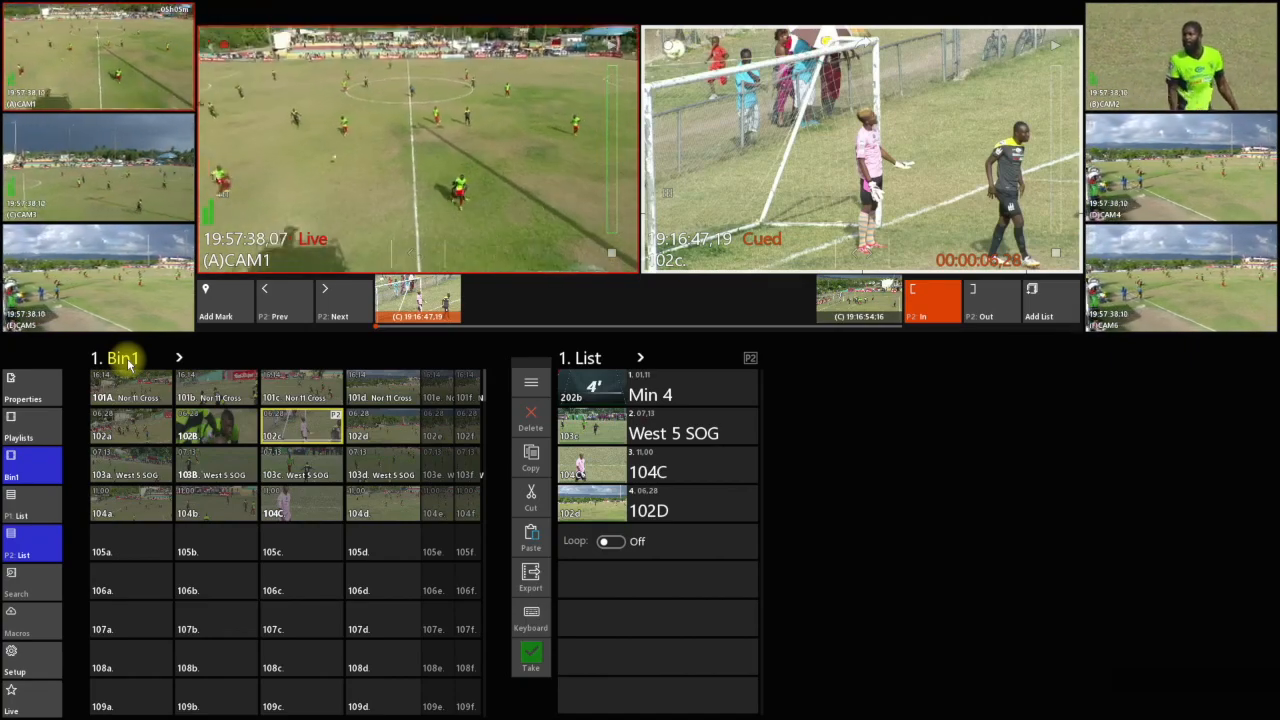
text(10)
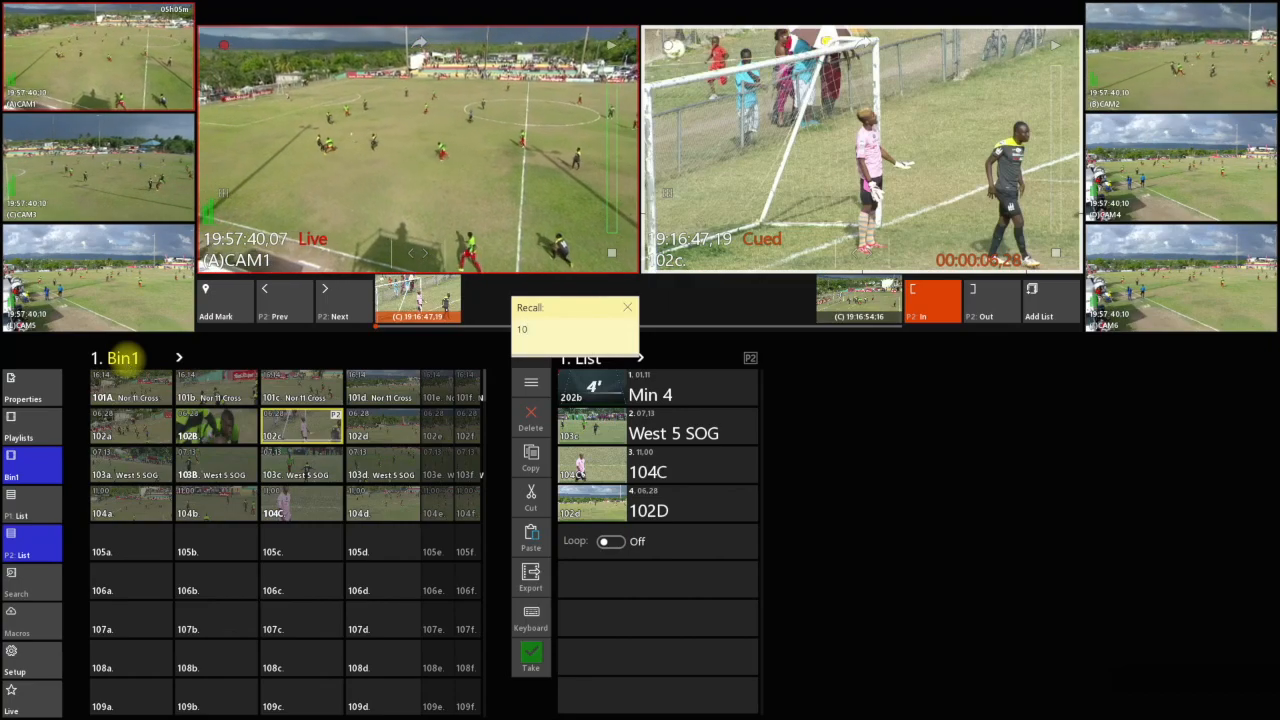
key(Return)
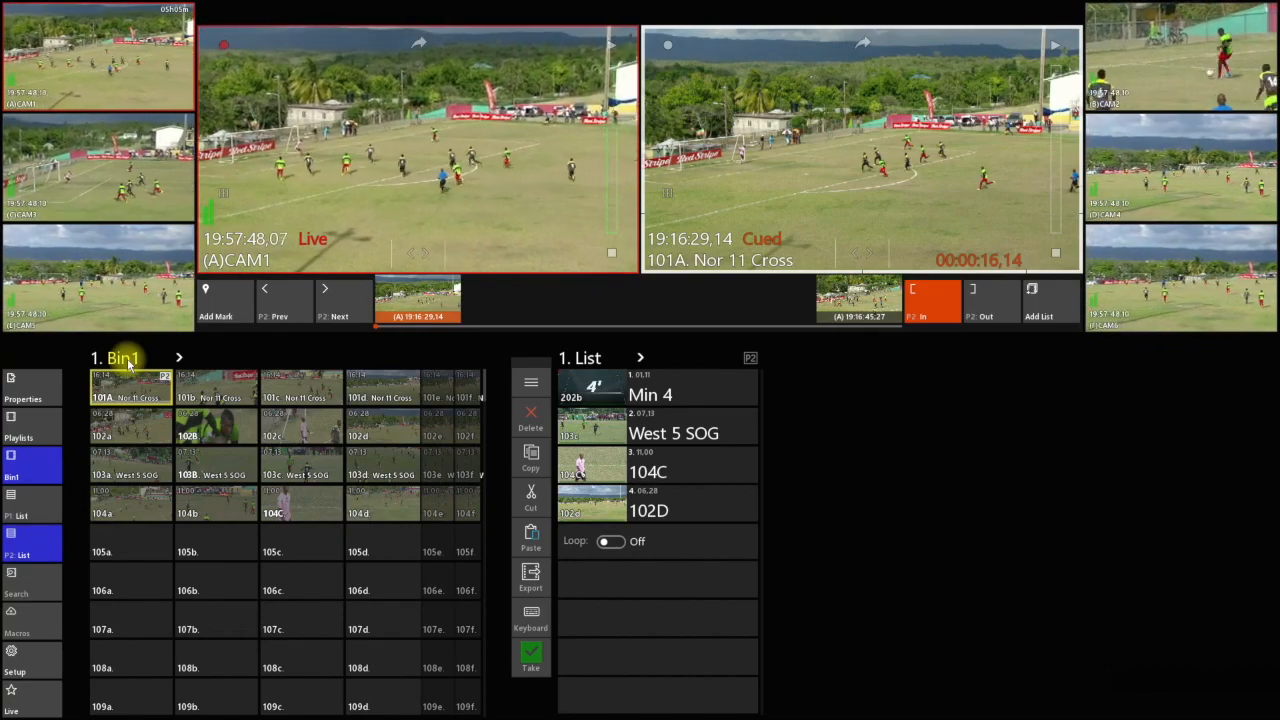
text(301)
key(Return)
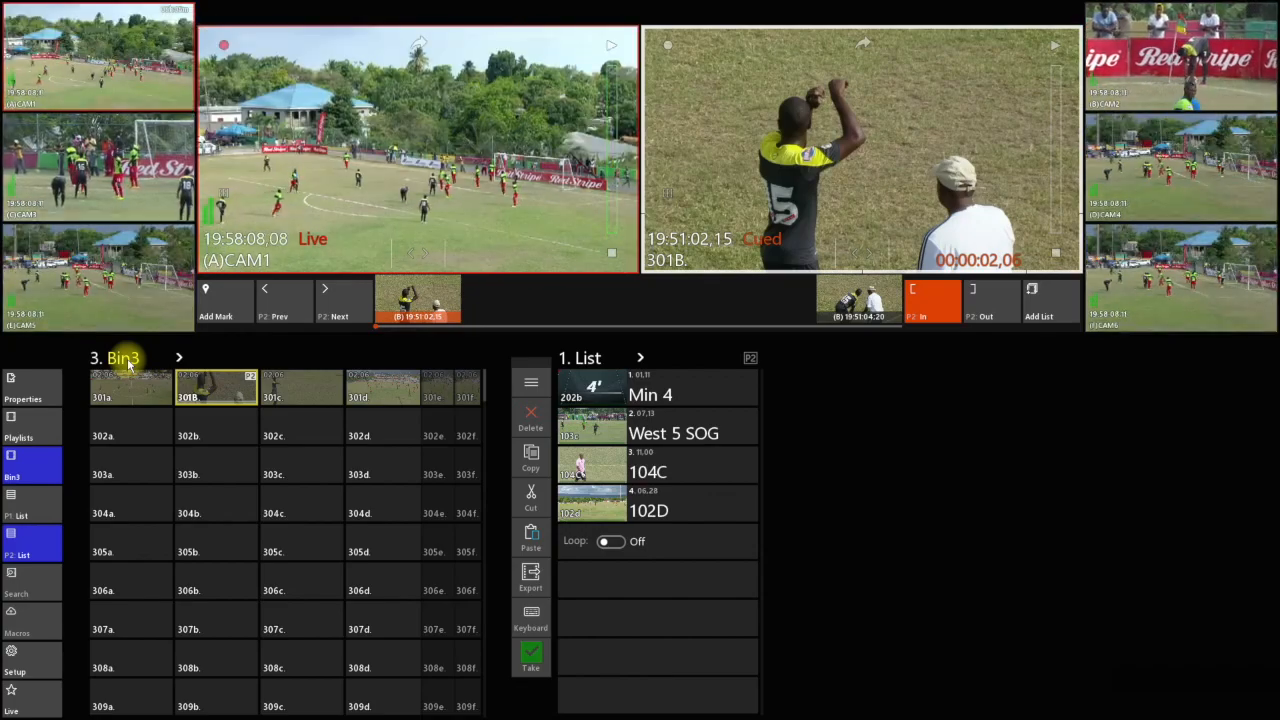
Cue playlist 001 on player P2 and open playlist 002 by recalling their numbers
text(001)
key(Return)
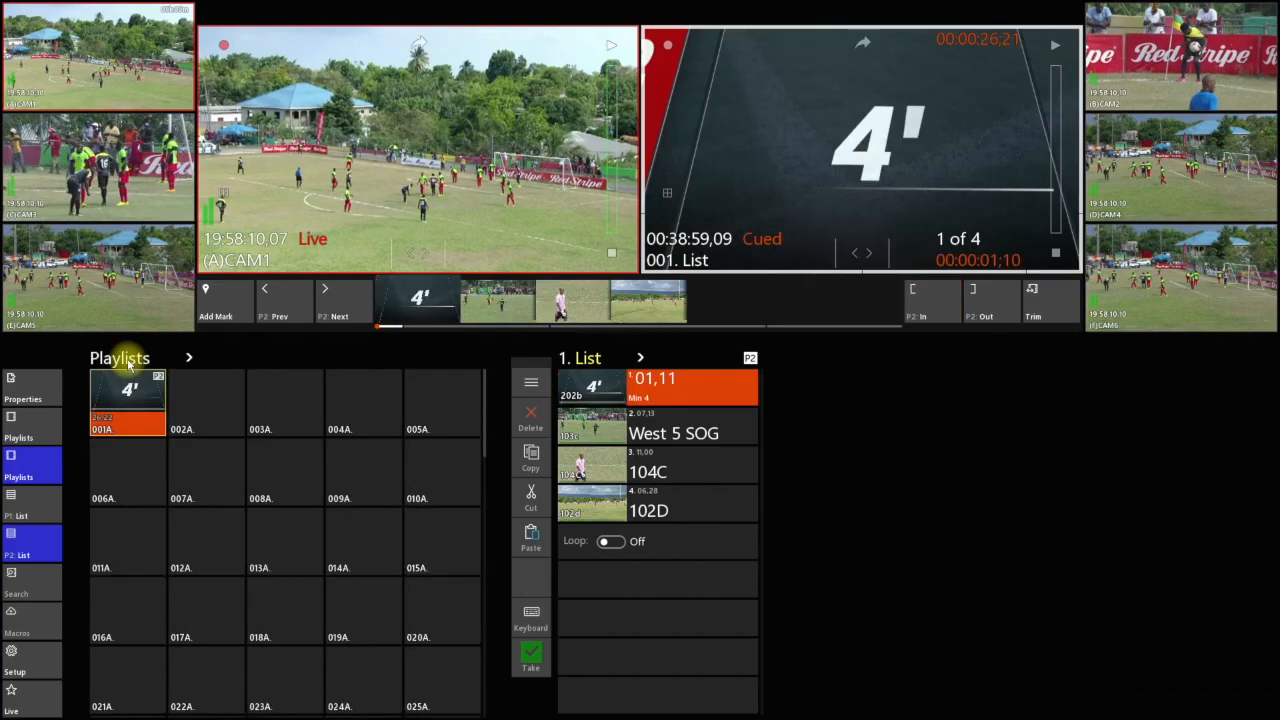
text(002)
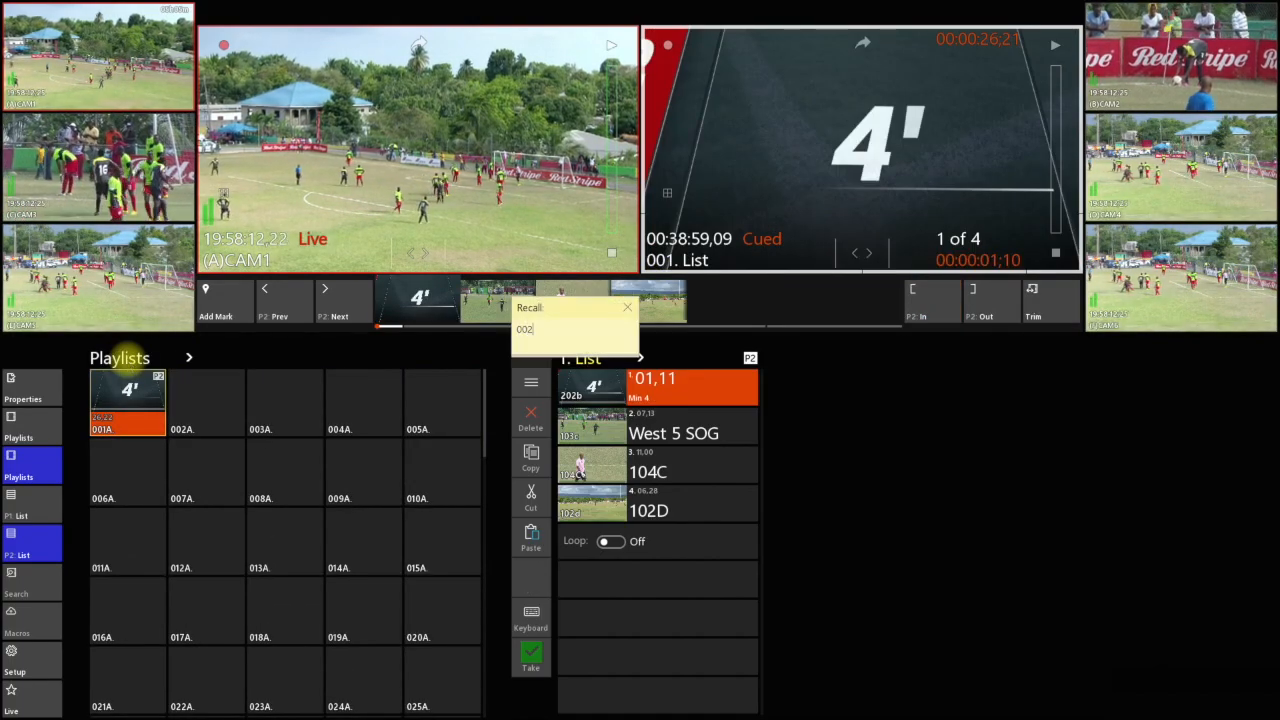
key(Return)
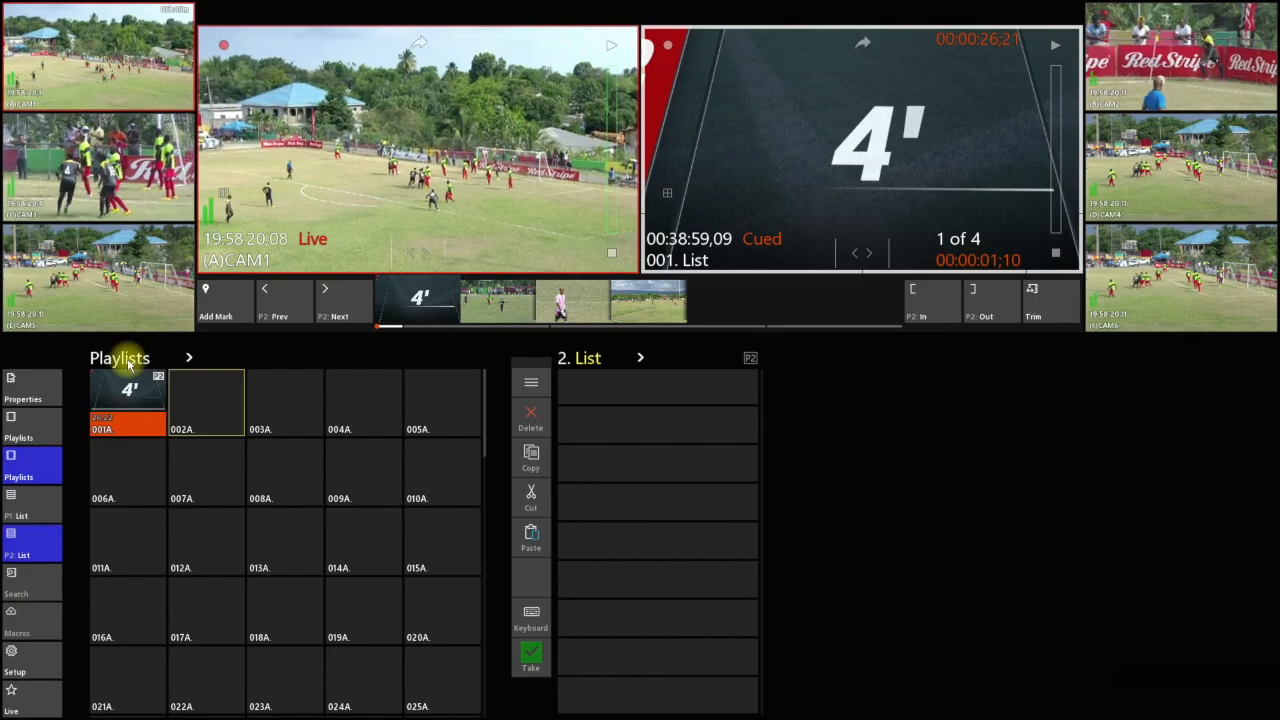
Switch between the bin and playlist views, and recall playlists 099 and 001 by number
click(128, 365)
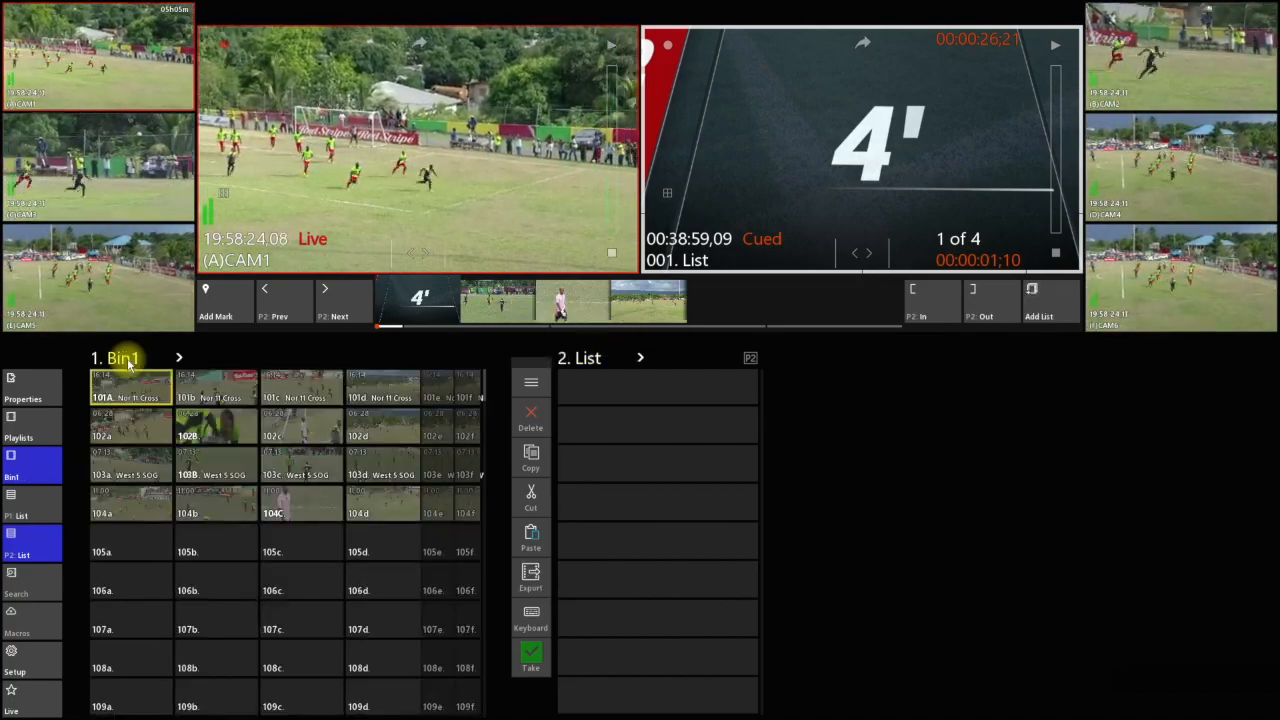
click(128, 365)
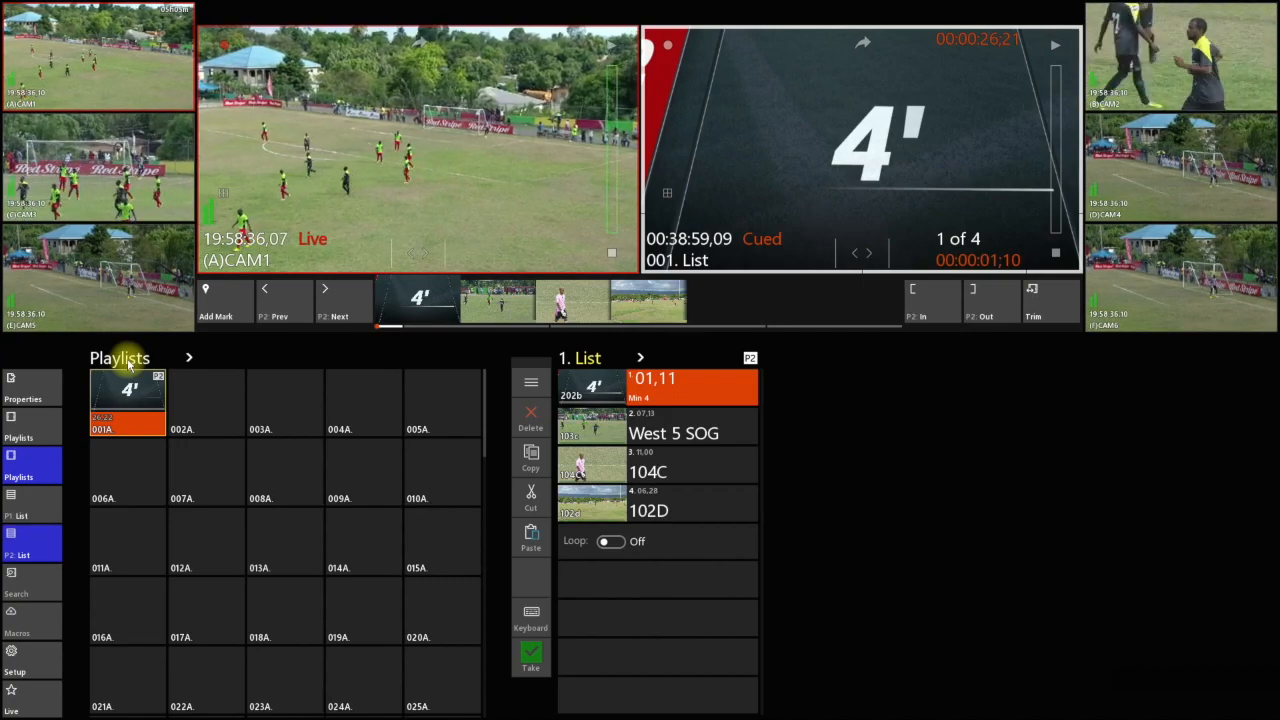
text(099)
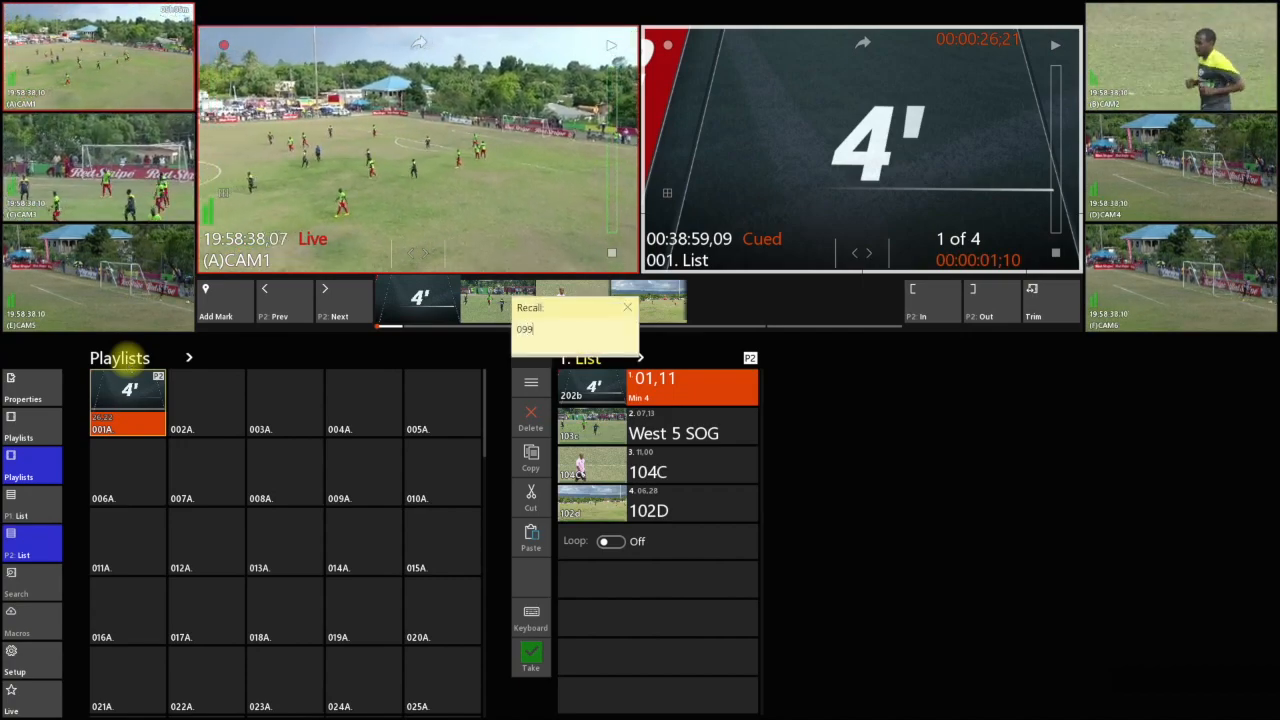
key(Return)
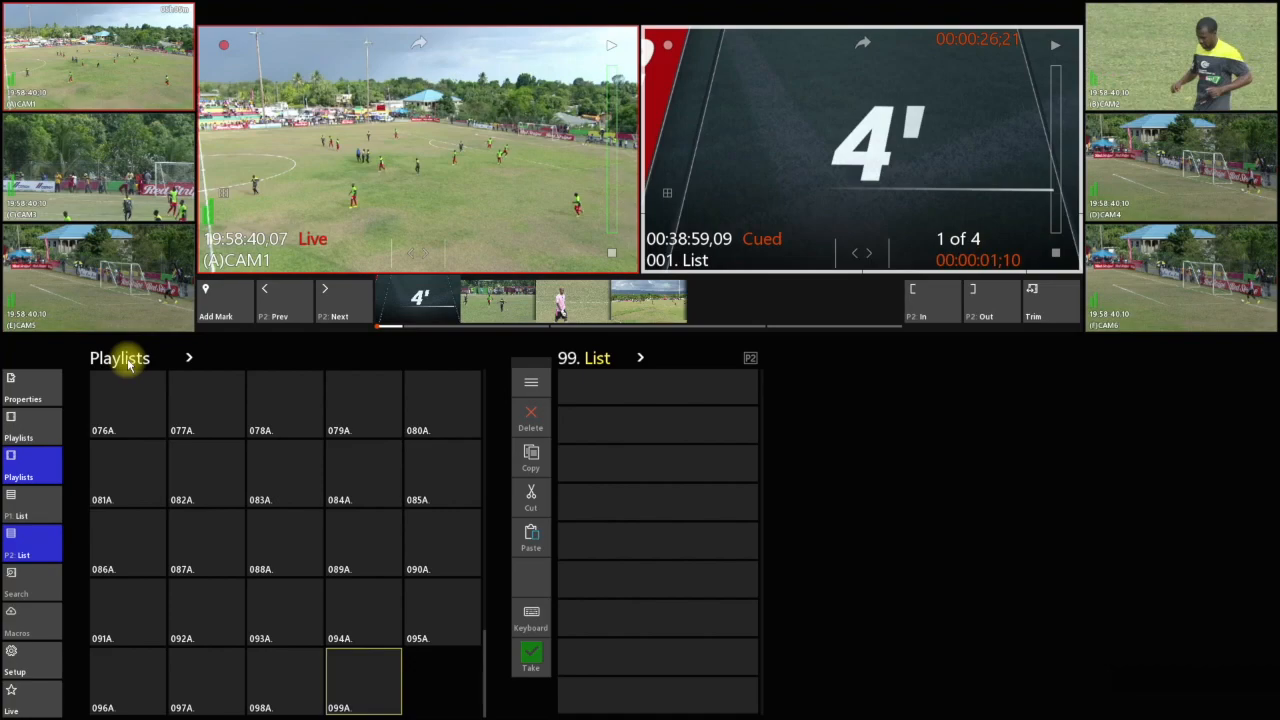
text(0)
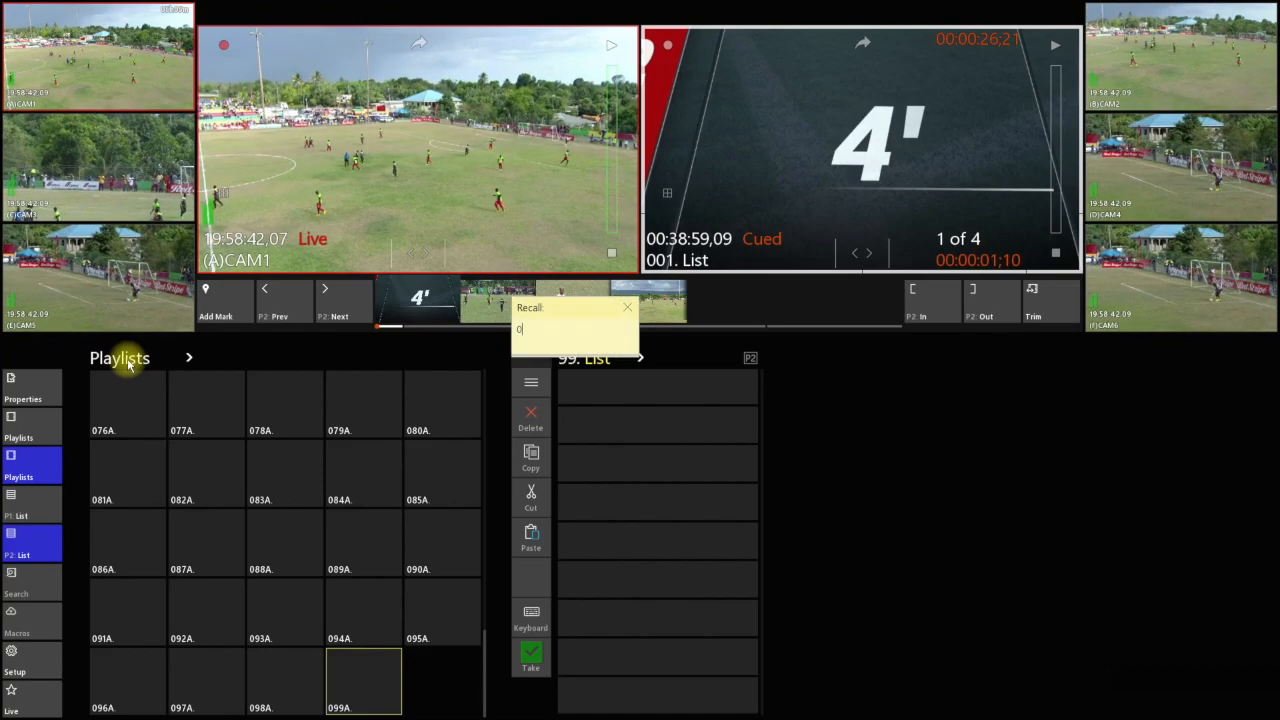
text(01)
key(Return)
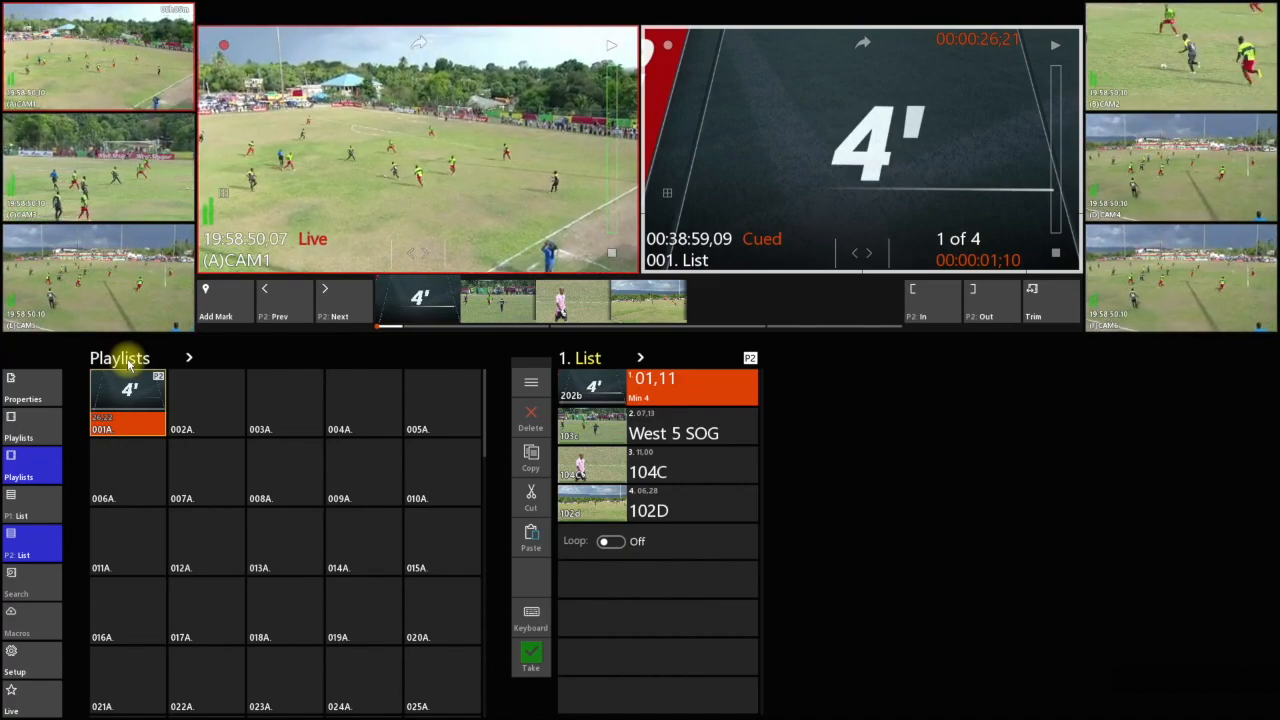
click(128, 362)
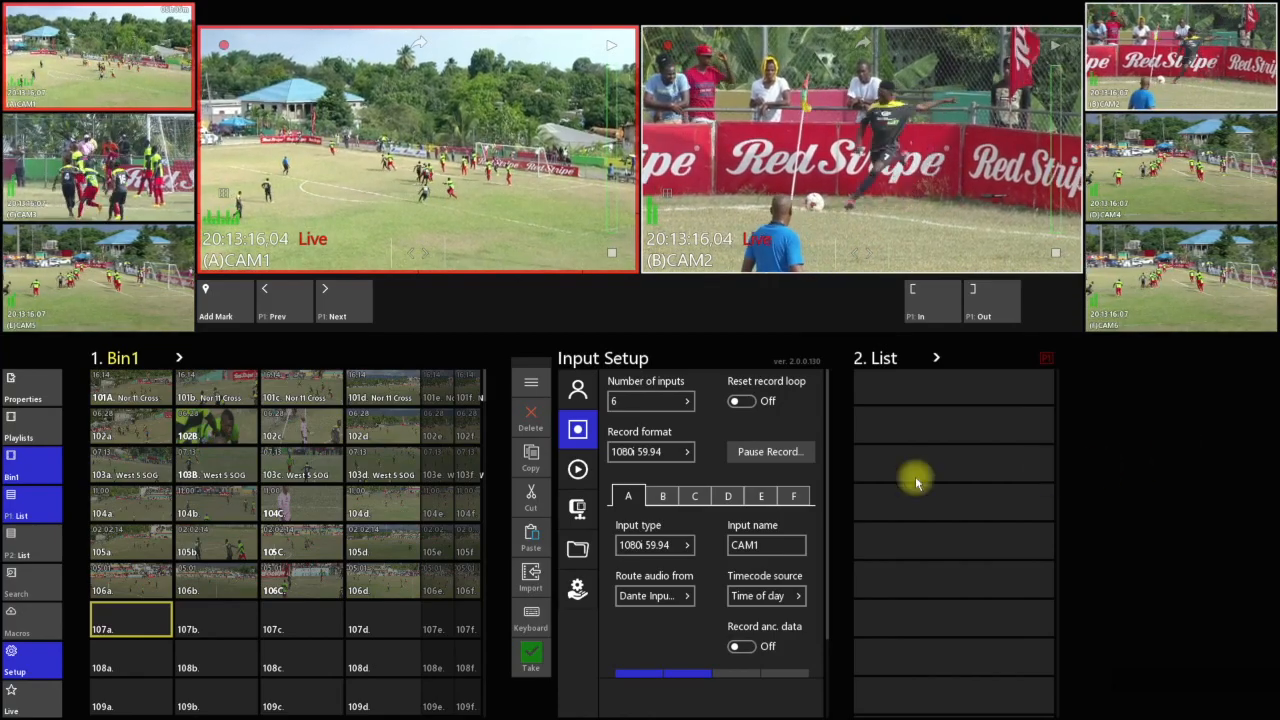
Examine the available record formats in the input setup without changing the selection
click(684, 453)
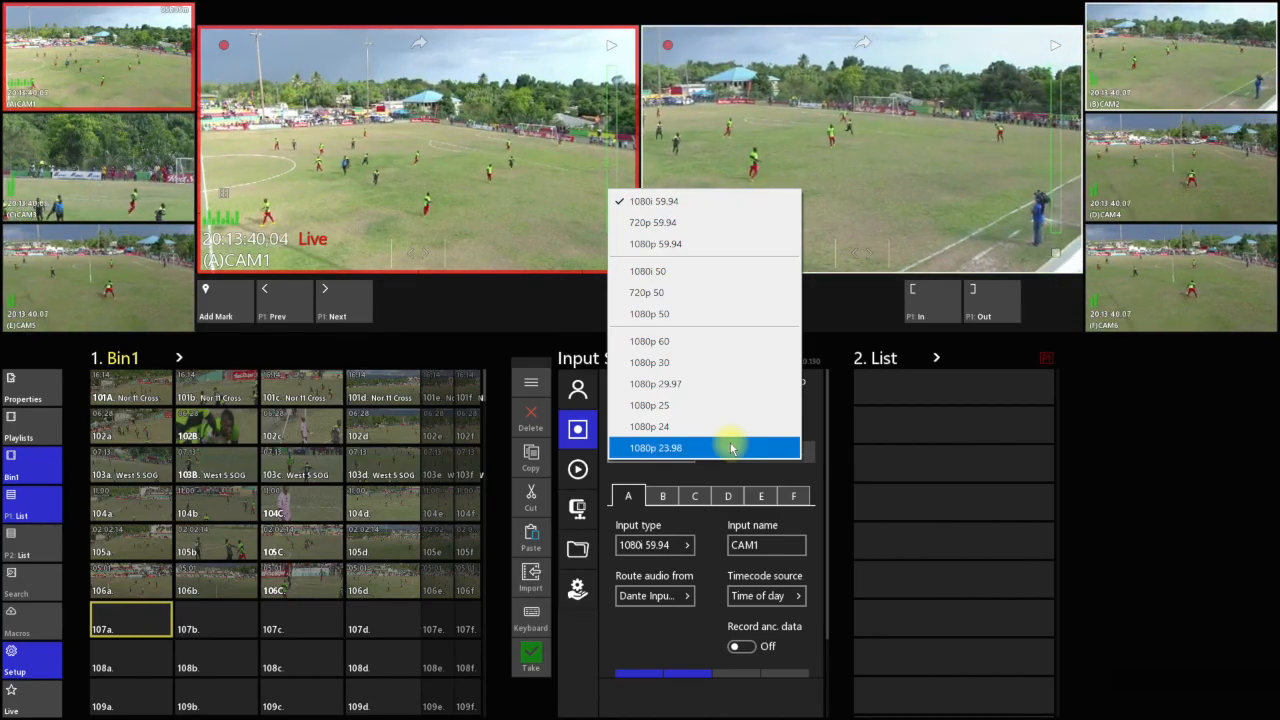
click(818, 422)
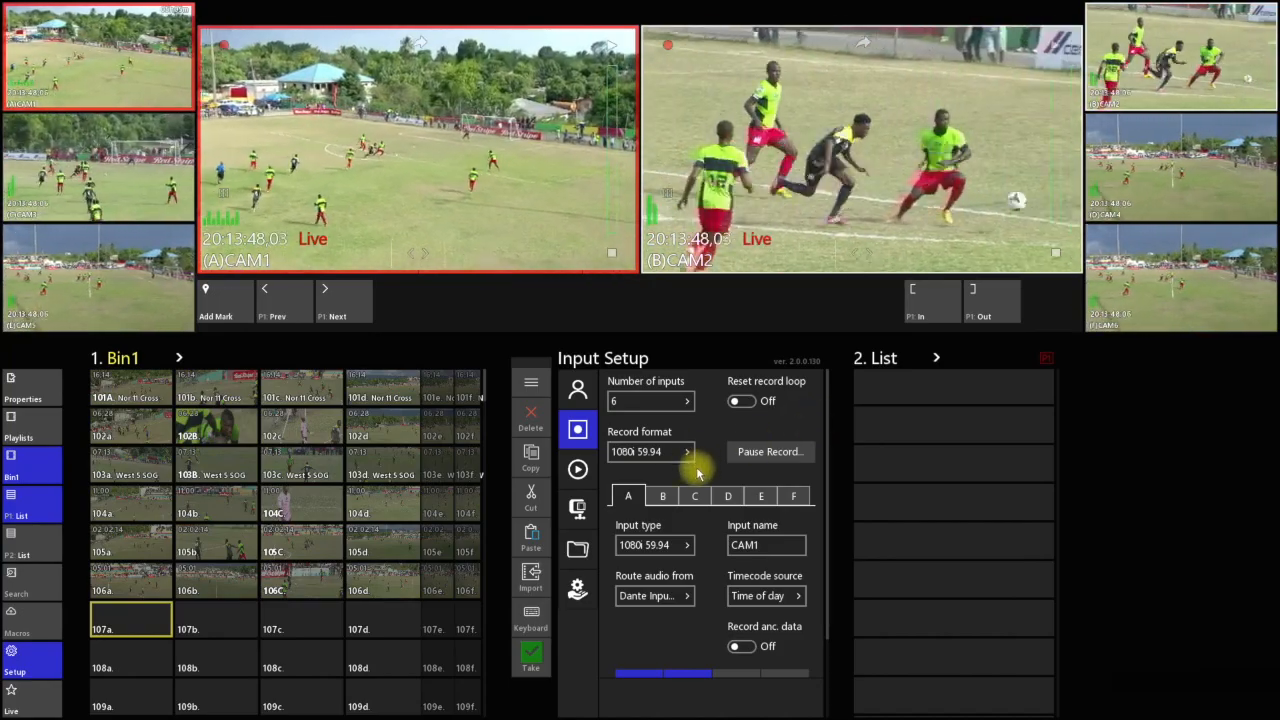
Open the codec setup and examine its record format and edit export format options
click(582, 510)
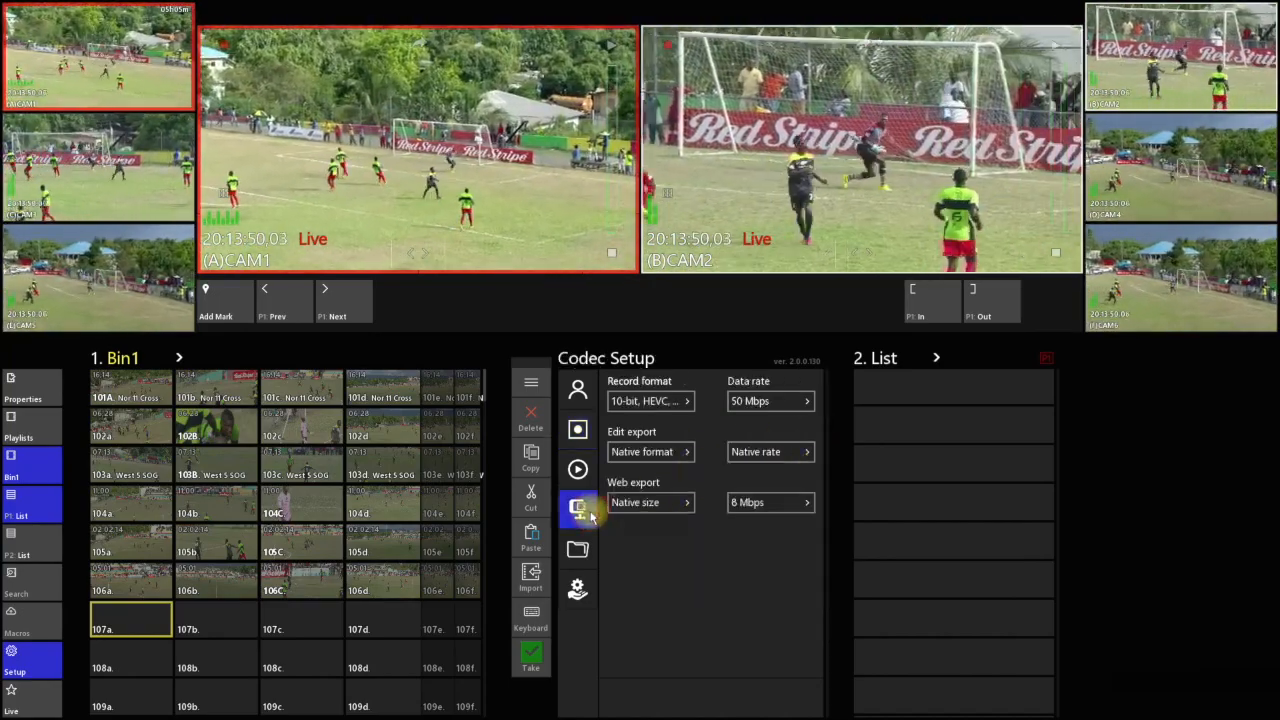
click(688, 404)
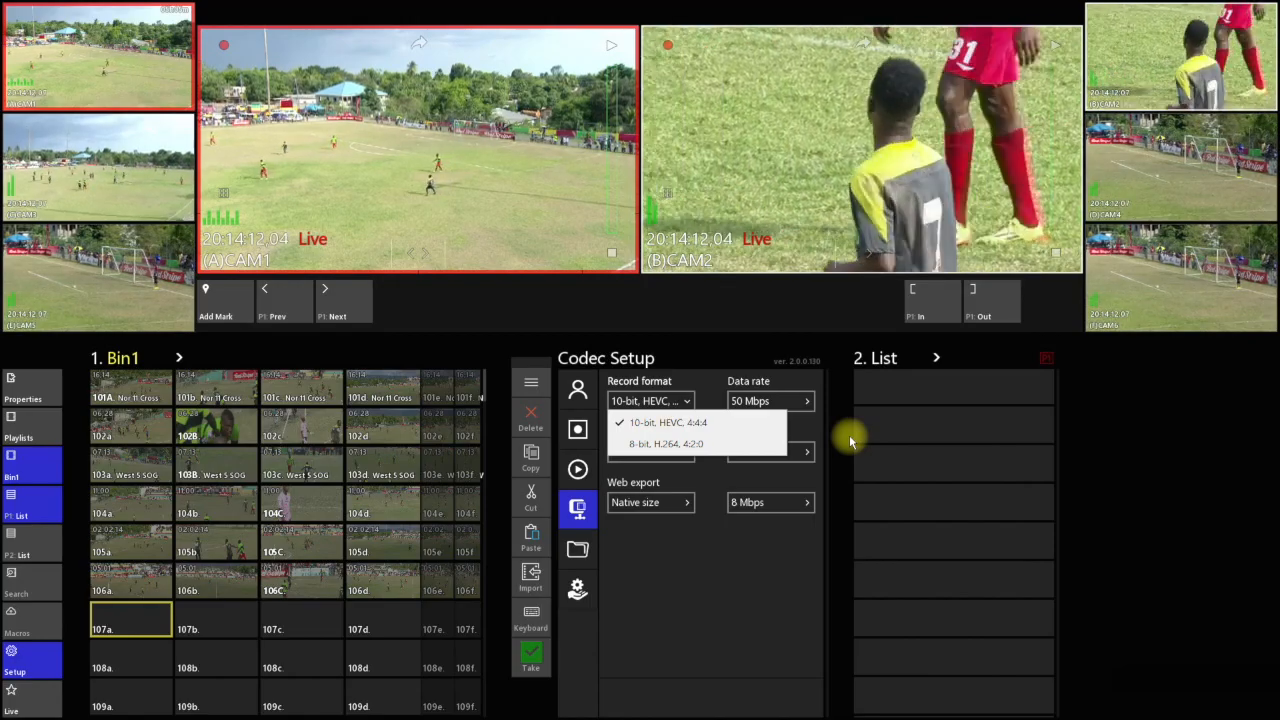
click(714, 472)
click(668, 451)
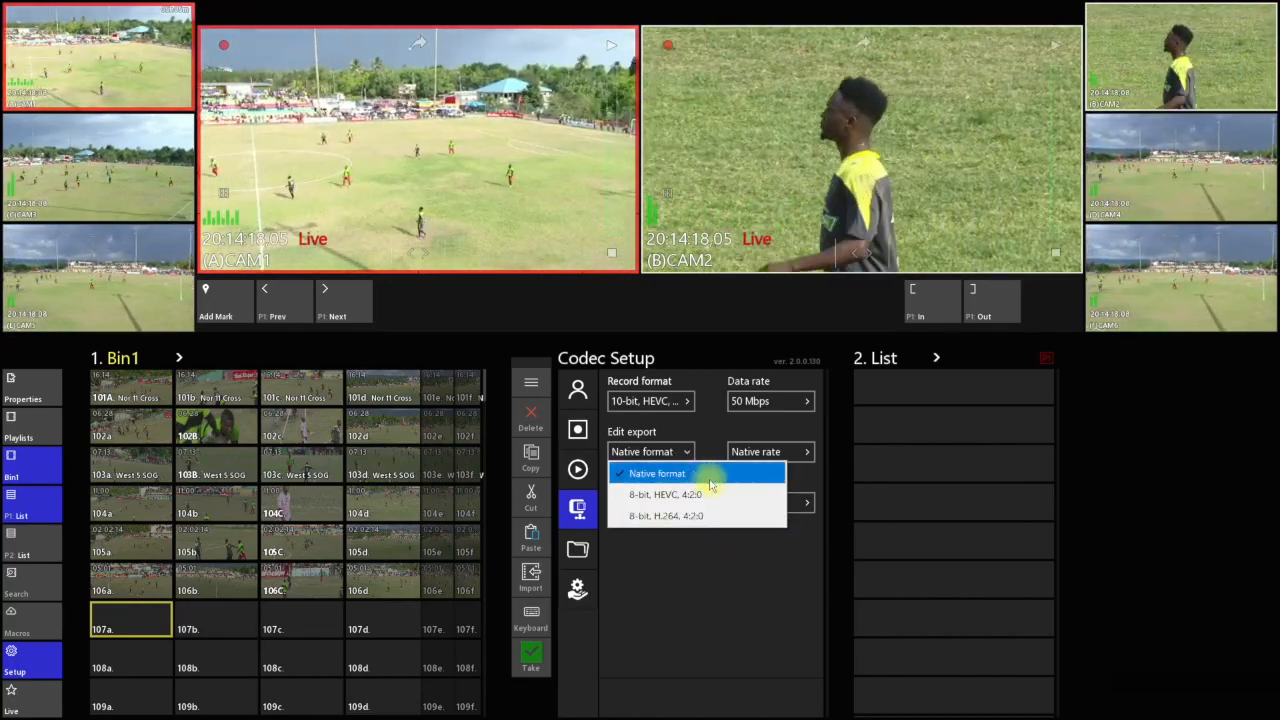
click(760, 600)
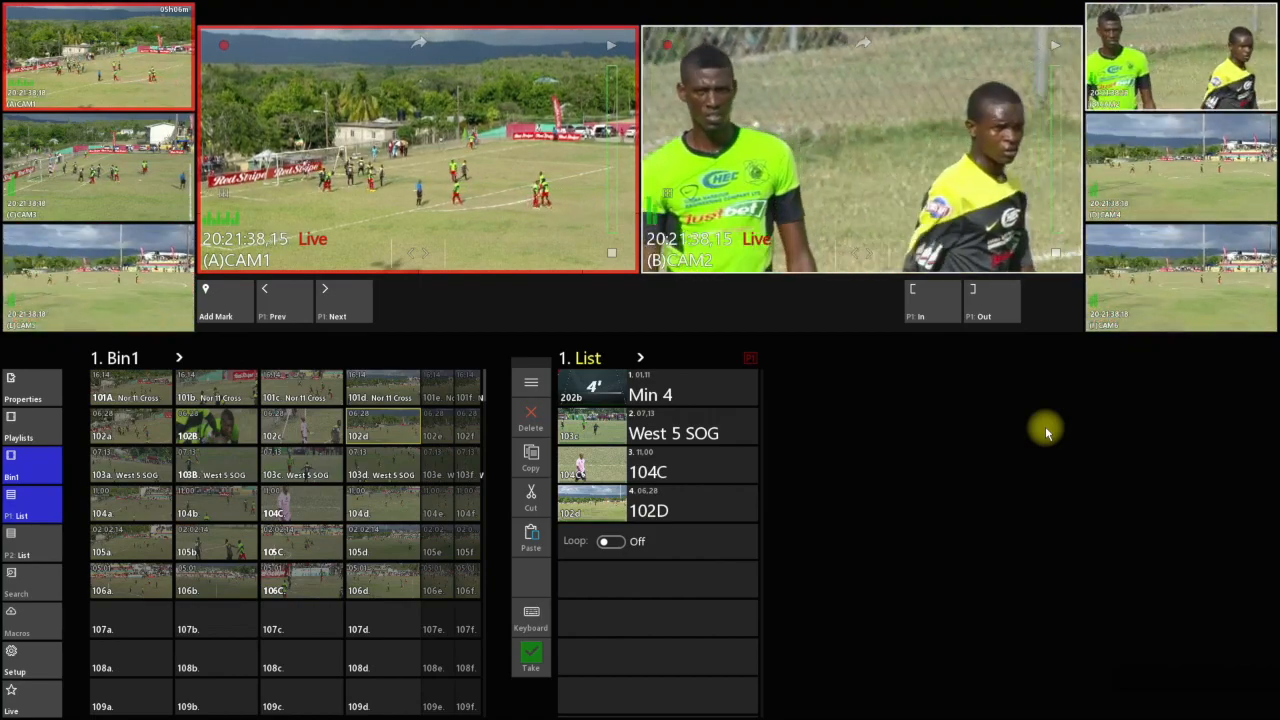
Set the play speed of the West 5 SOG clip in playlist 1 to 55%
click(725, 432)
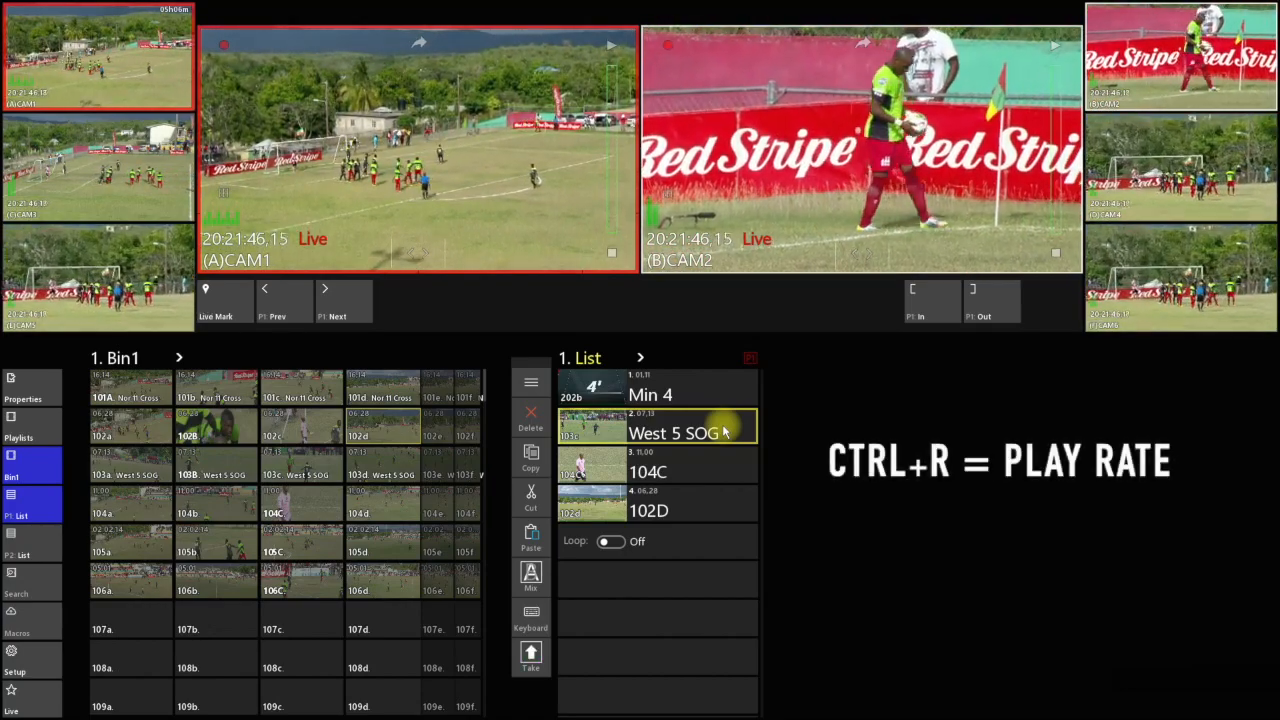
key(ctrl+r)
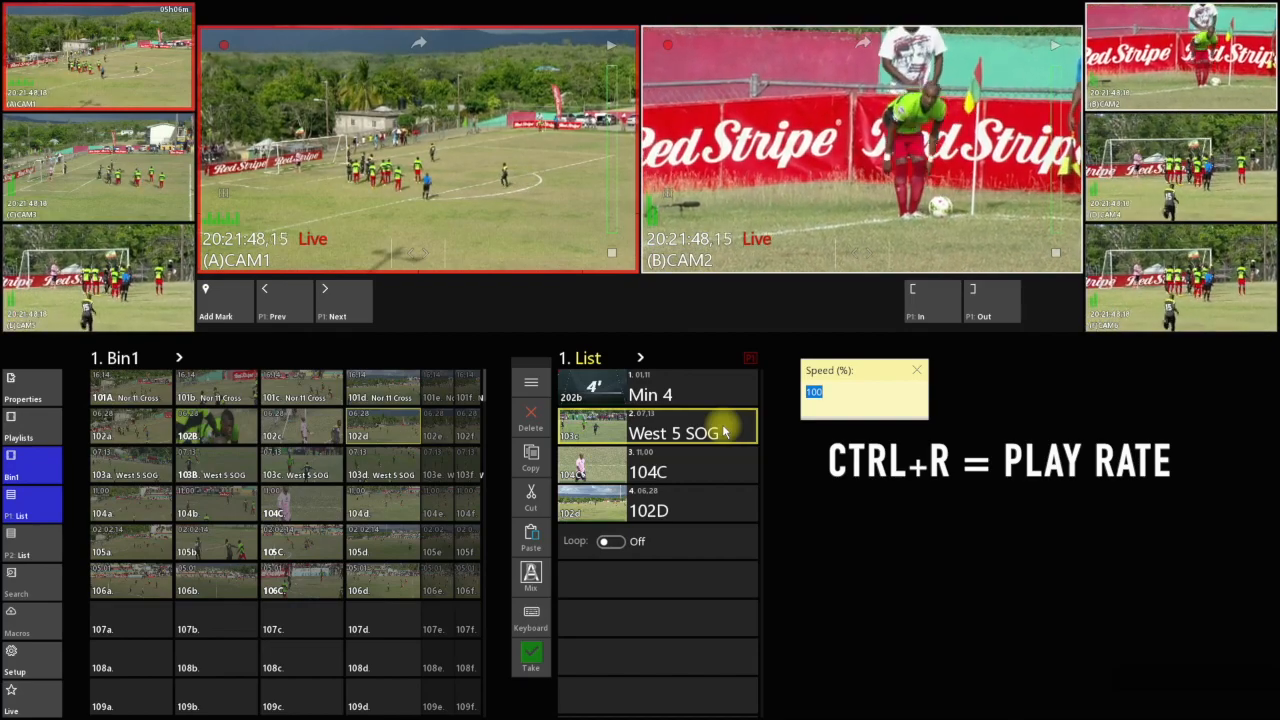
key(Return)
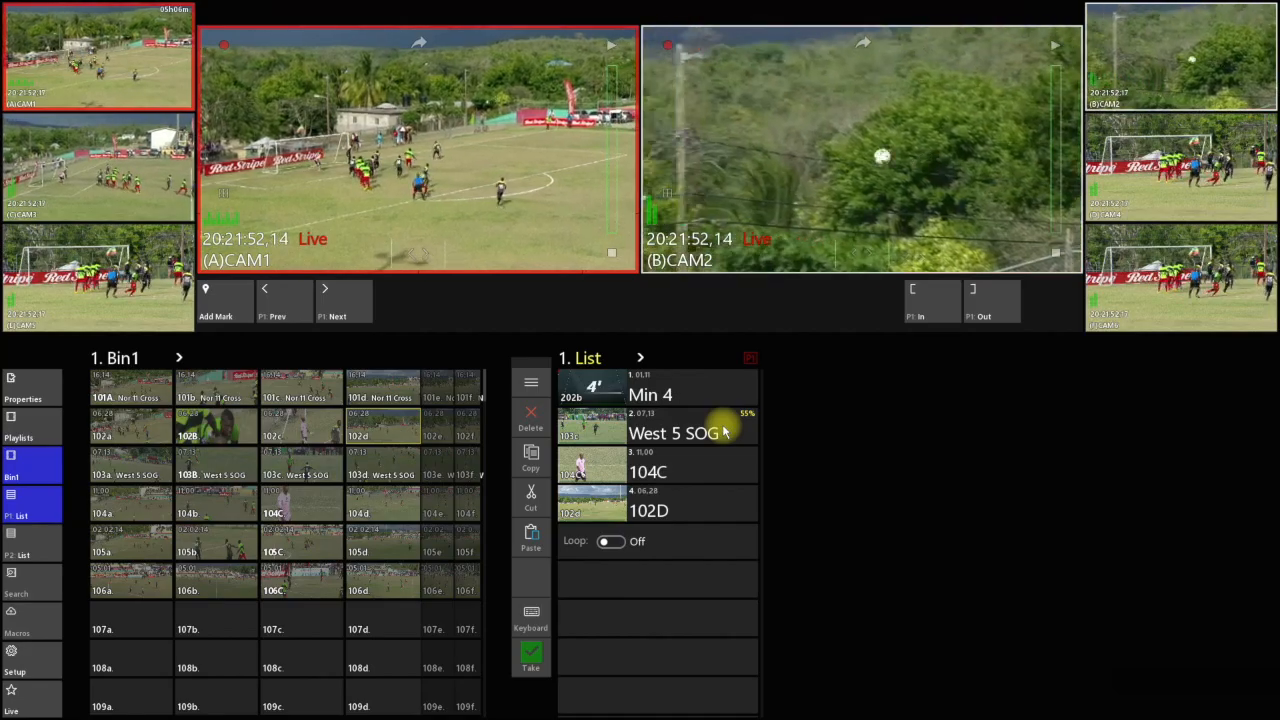
Set the play speed of West 5 SOG, 104C and 102D in playlist 1 to 45%, and play the list on P1
click(735, 440)
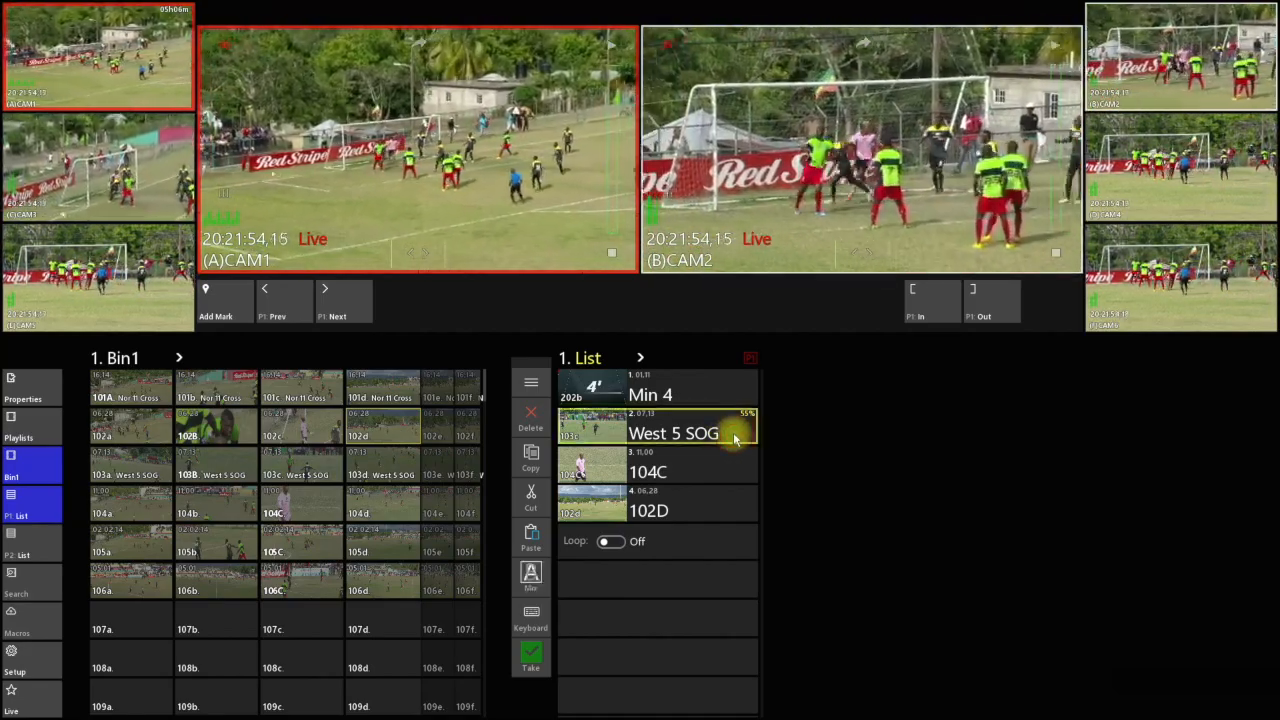
click(725, 505)
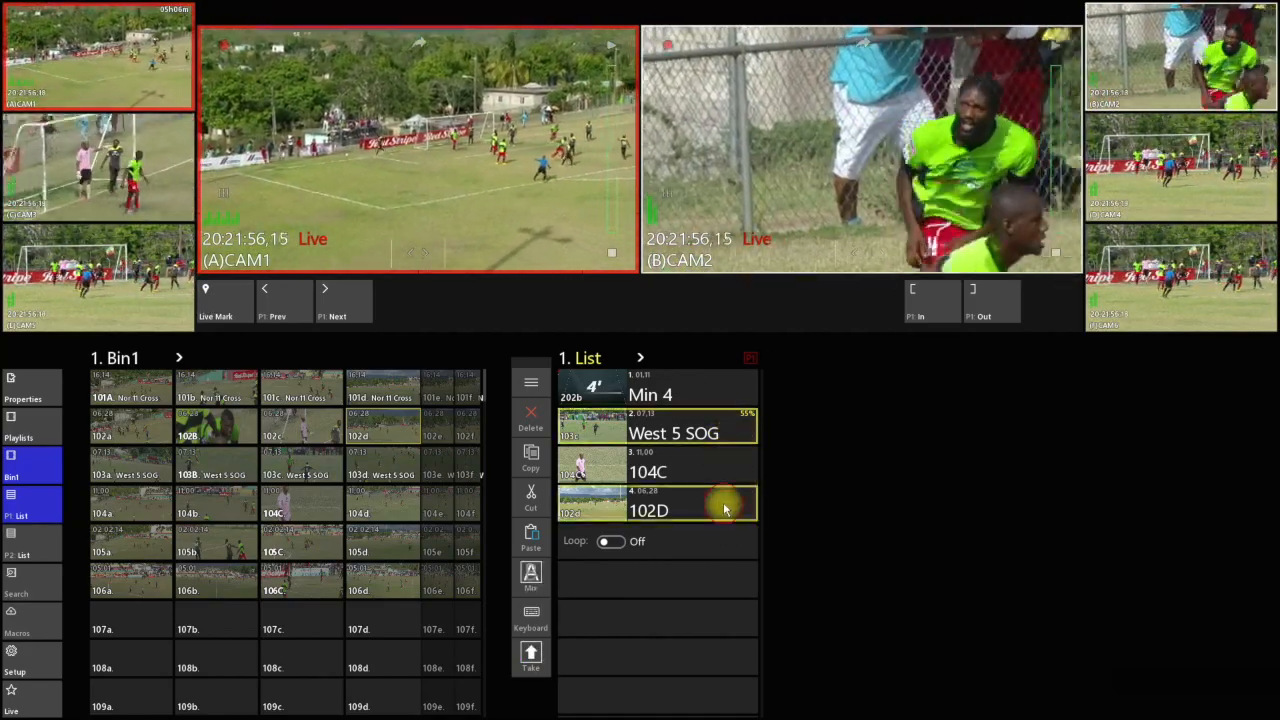
click(725, 478)
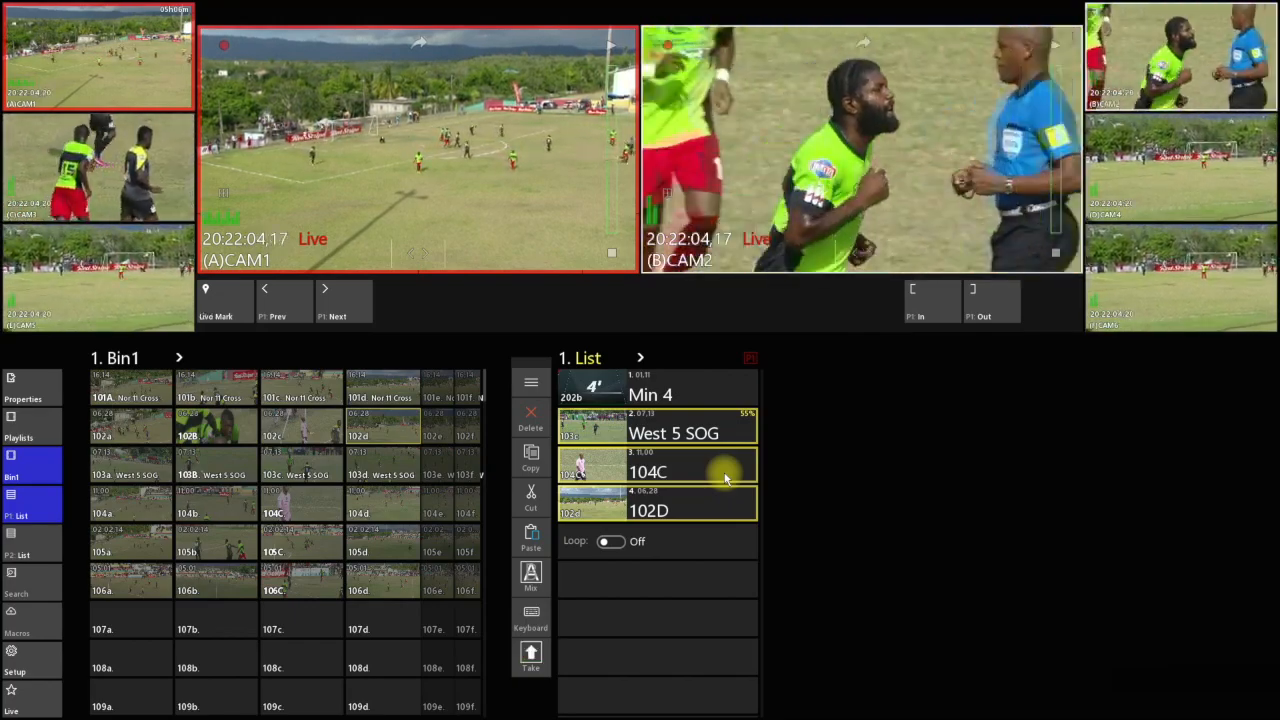
key(s)
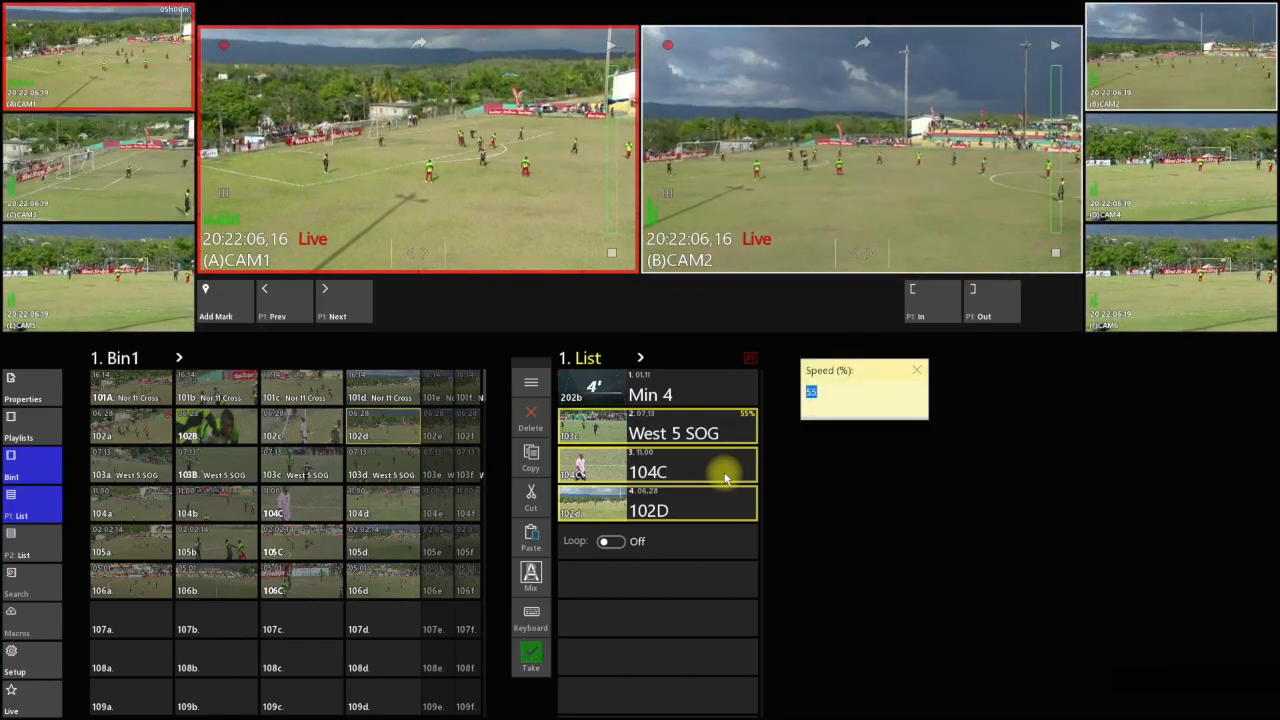
key(Return)
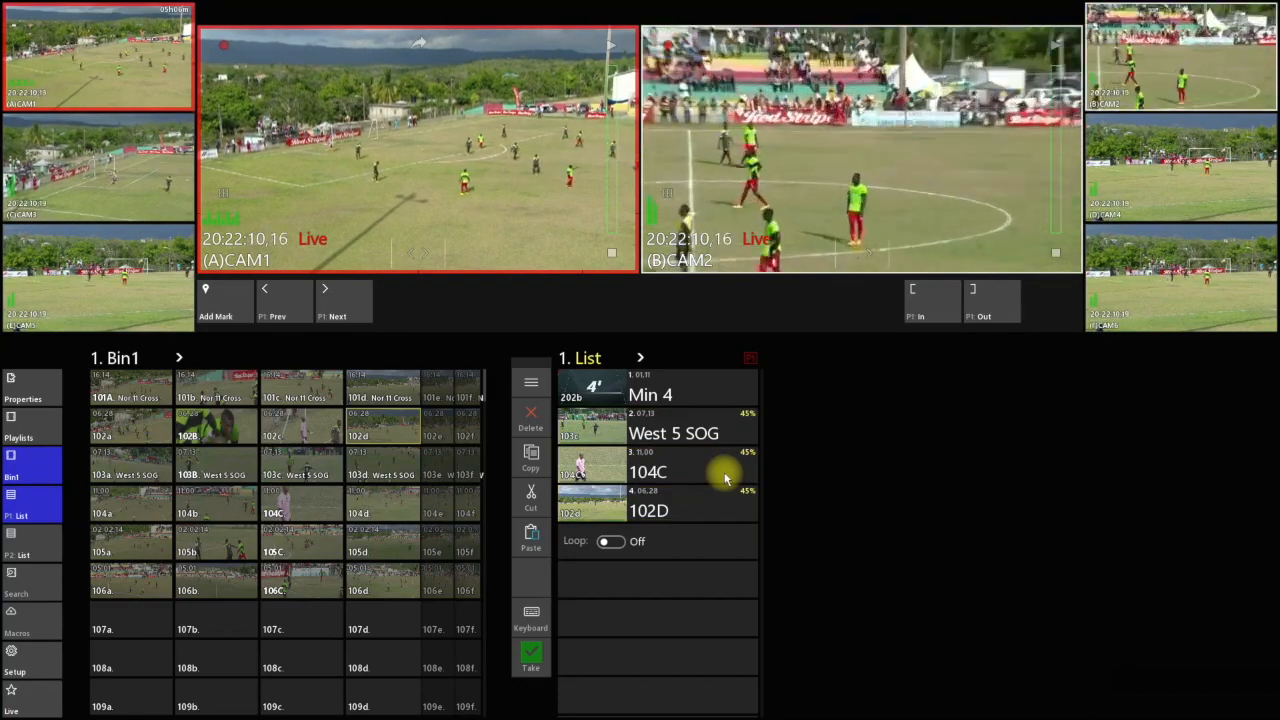
click(729, 431)
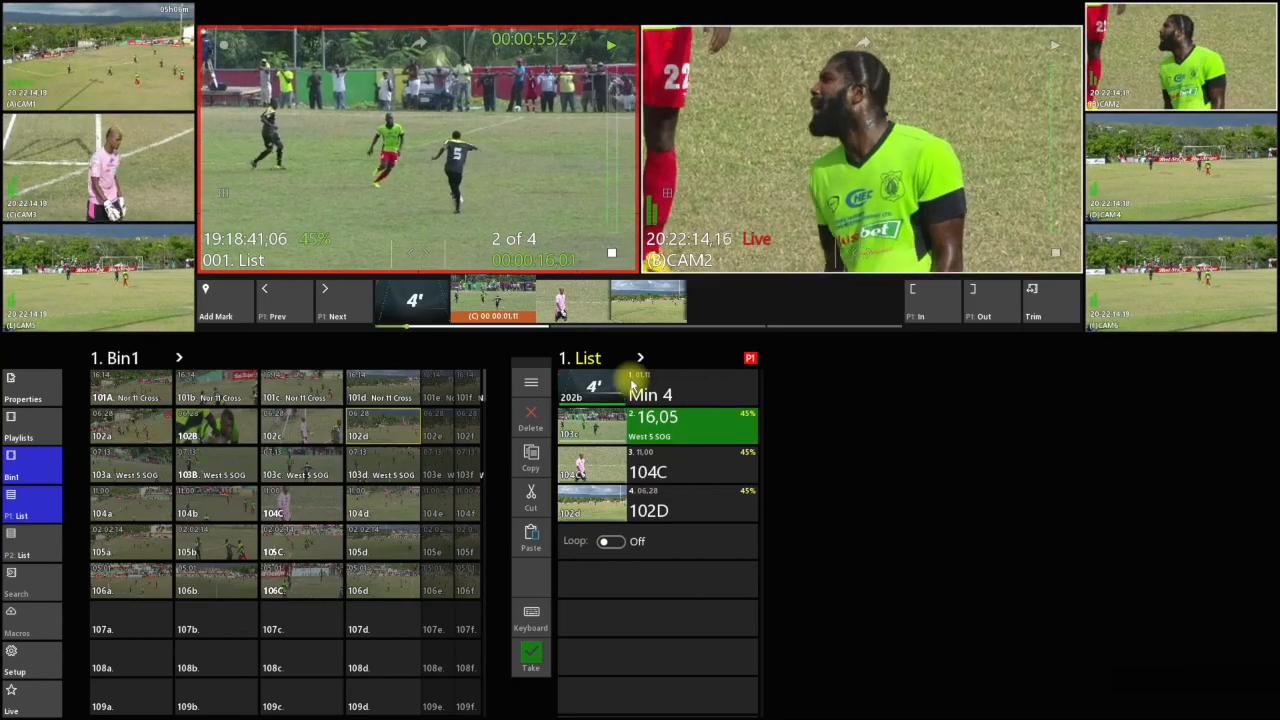
Set the play speed of clip 104C in playlist 1 to 55%
click(715, 467)
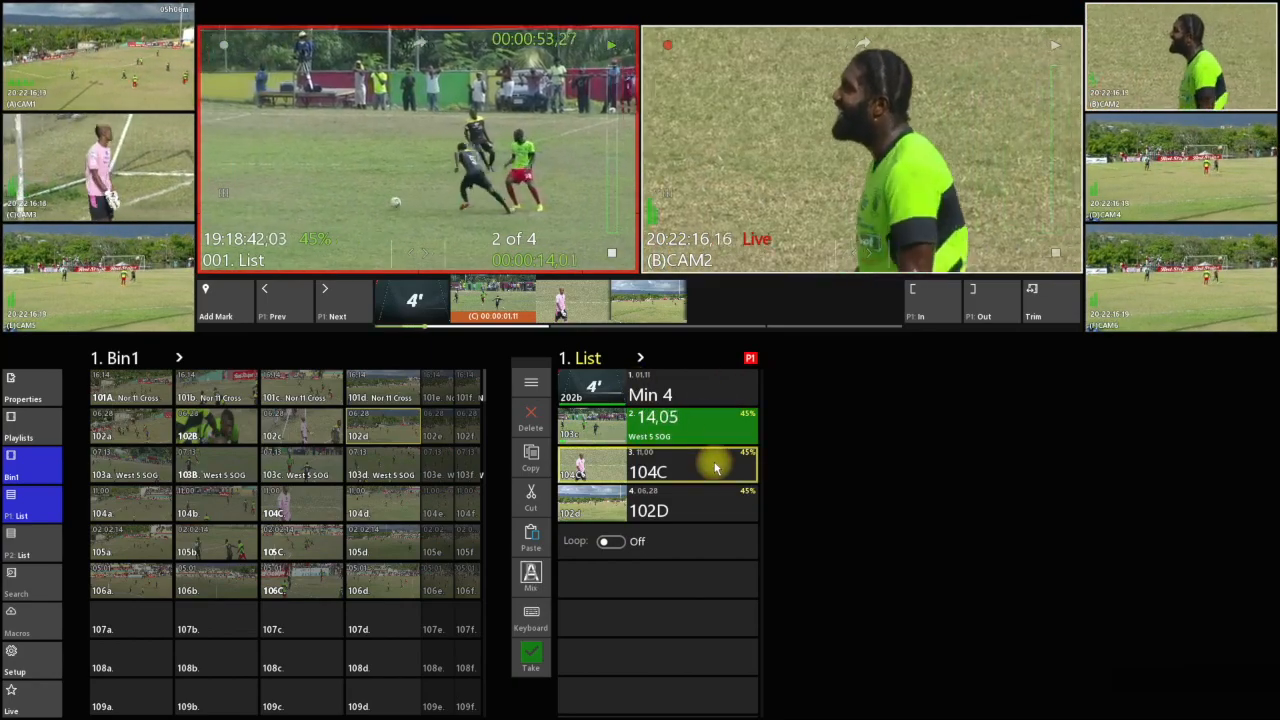
text(s)
text(55)
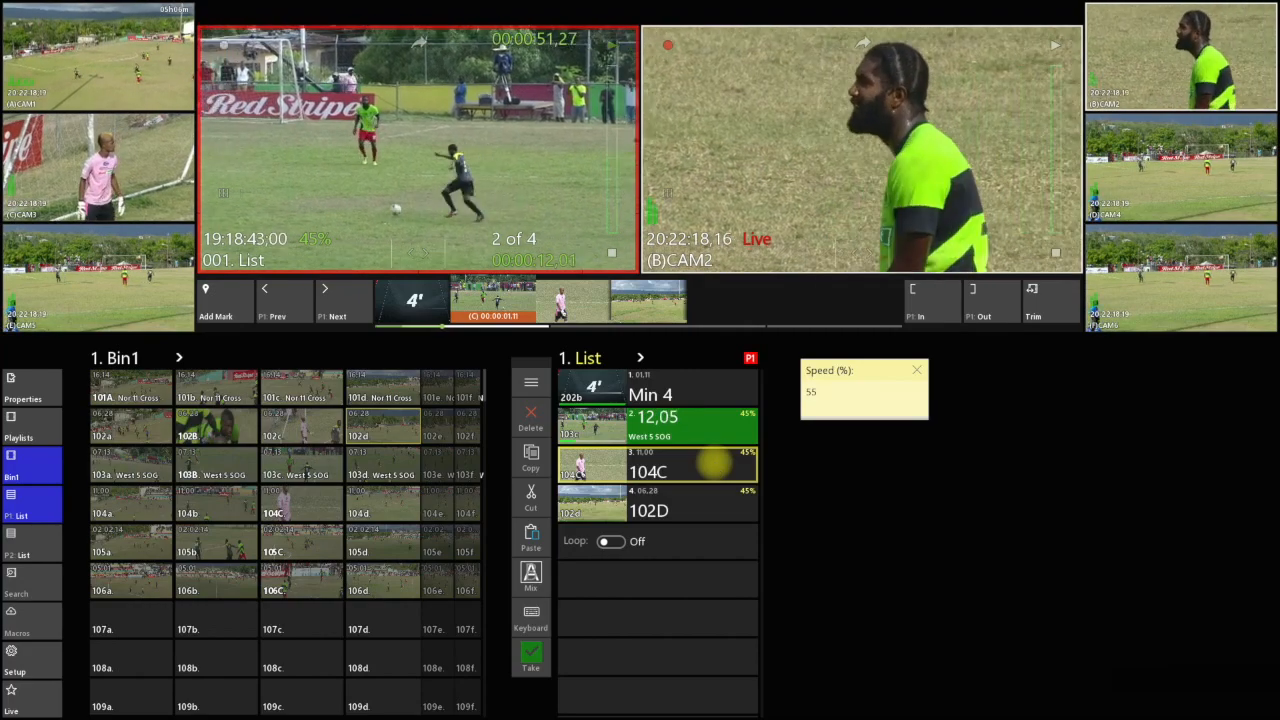
key(Return)
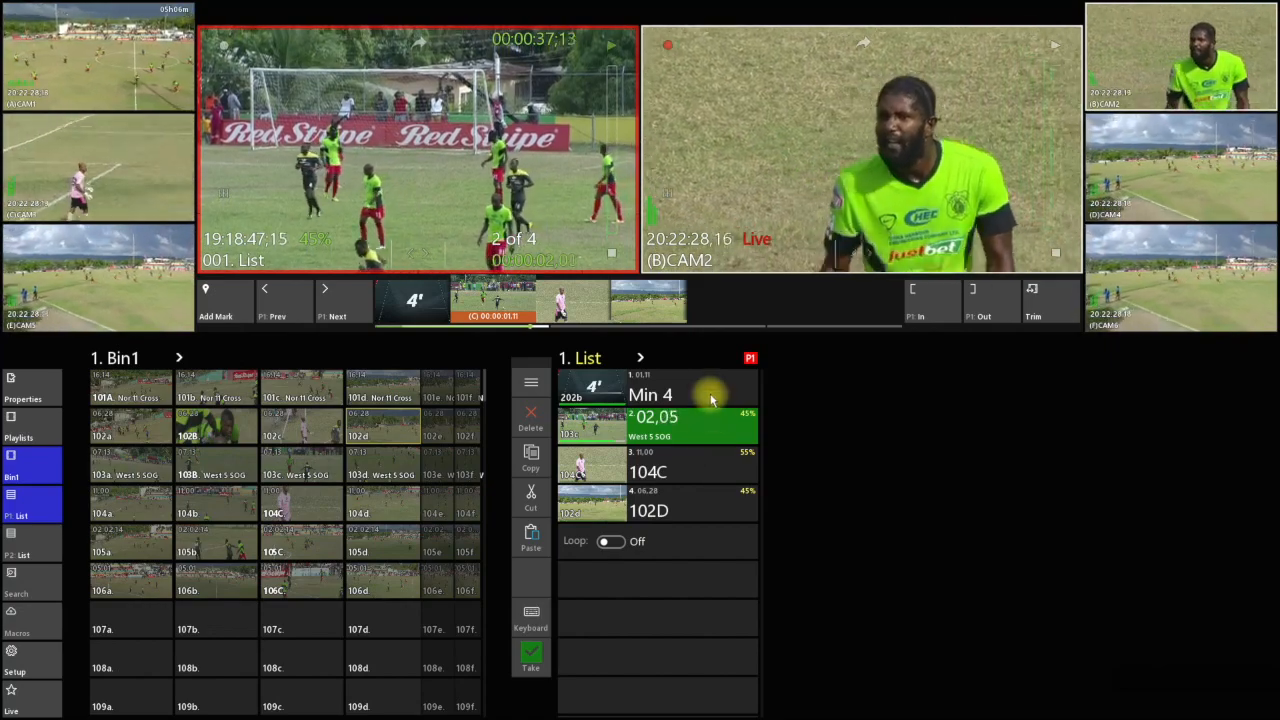
Jog P1 to 19:18:42,05 within the West 5 SOG clip of playlist 1 and split the clip at that point
click(414, 254)
drag(376, 260, 543, 264)
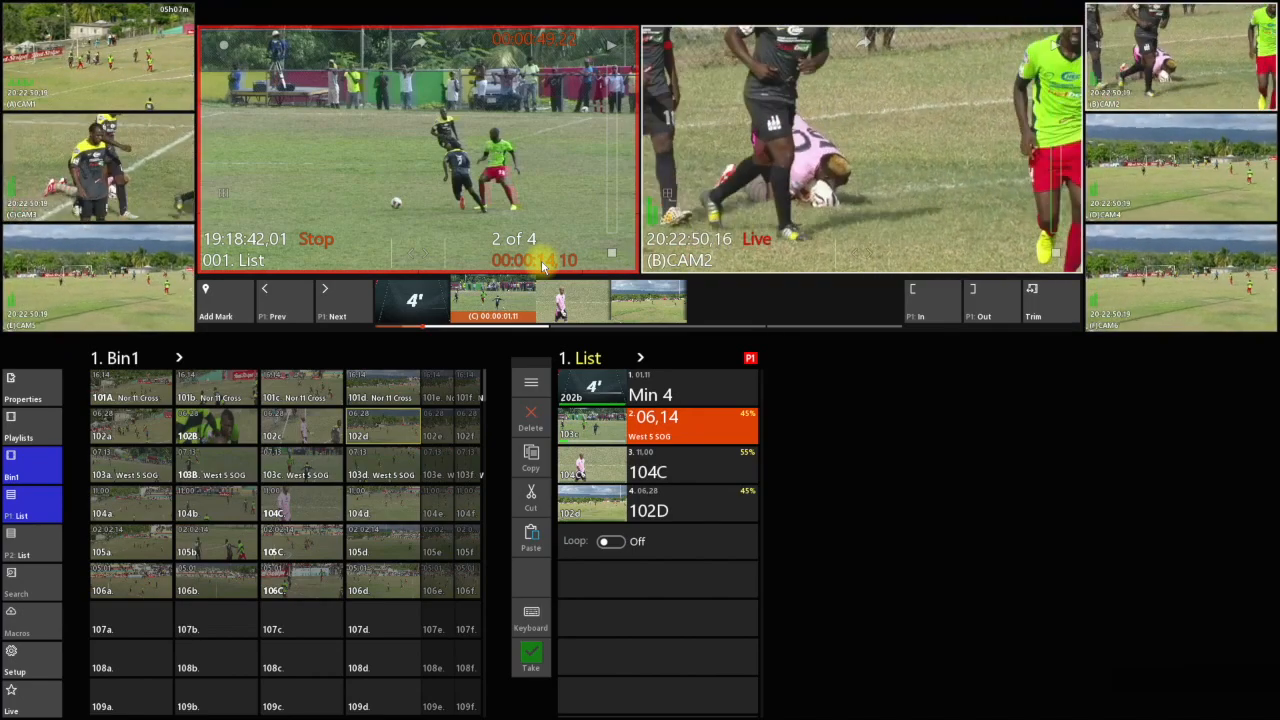
drag(421, 257, 453, 257)
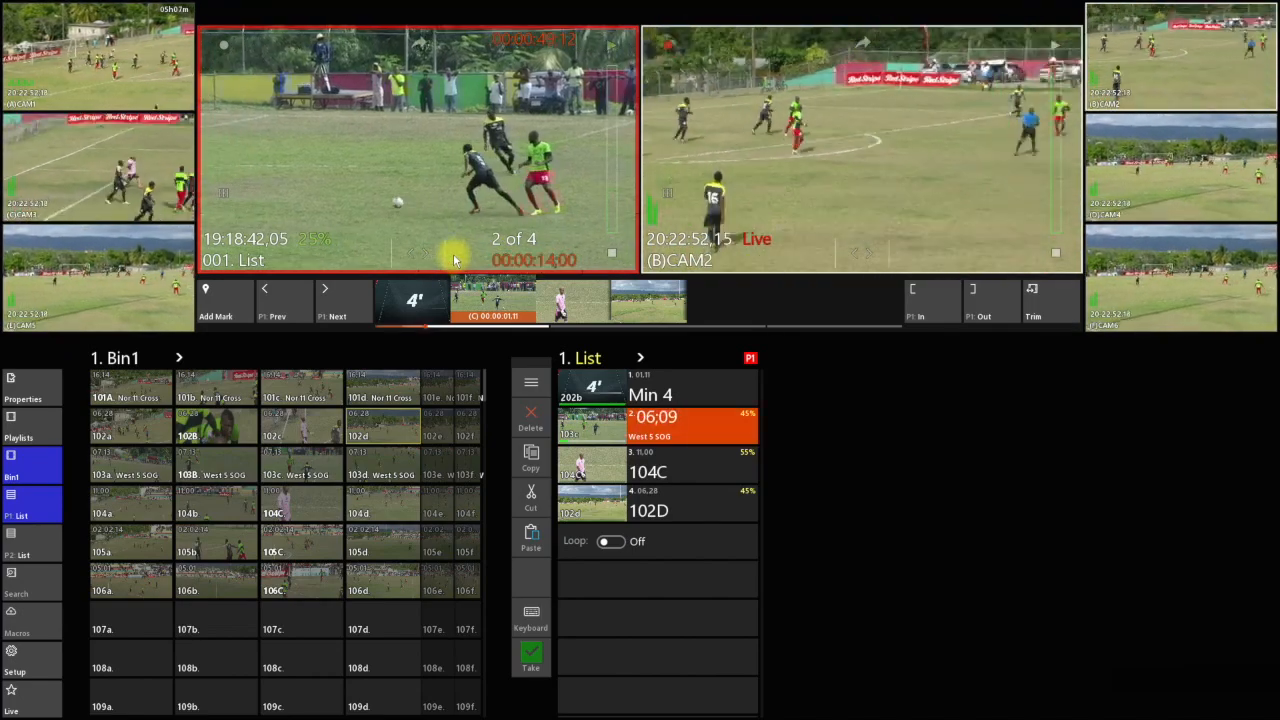
click(698, 425)
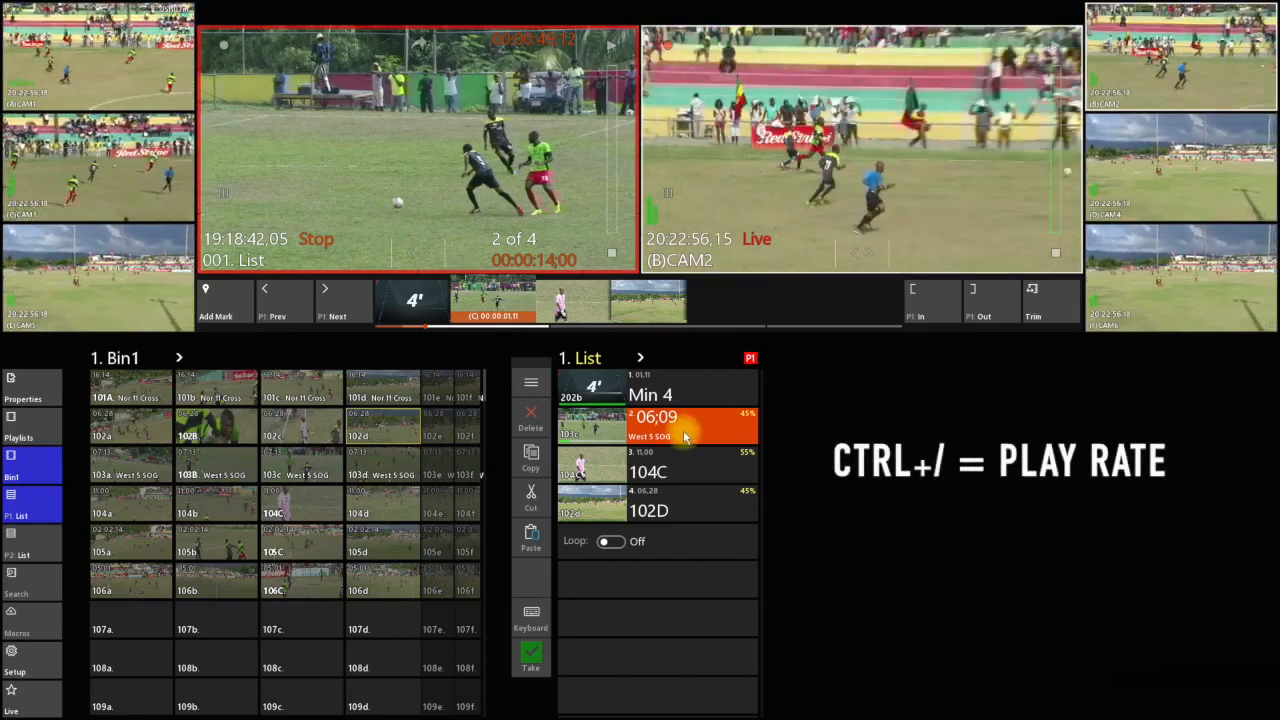
key(ctrl)
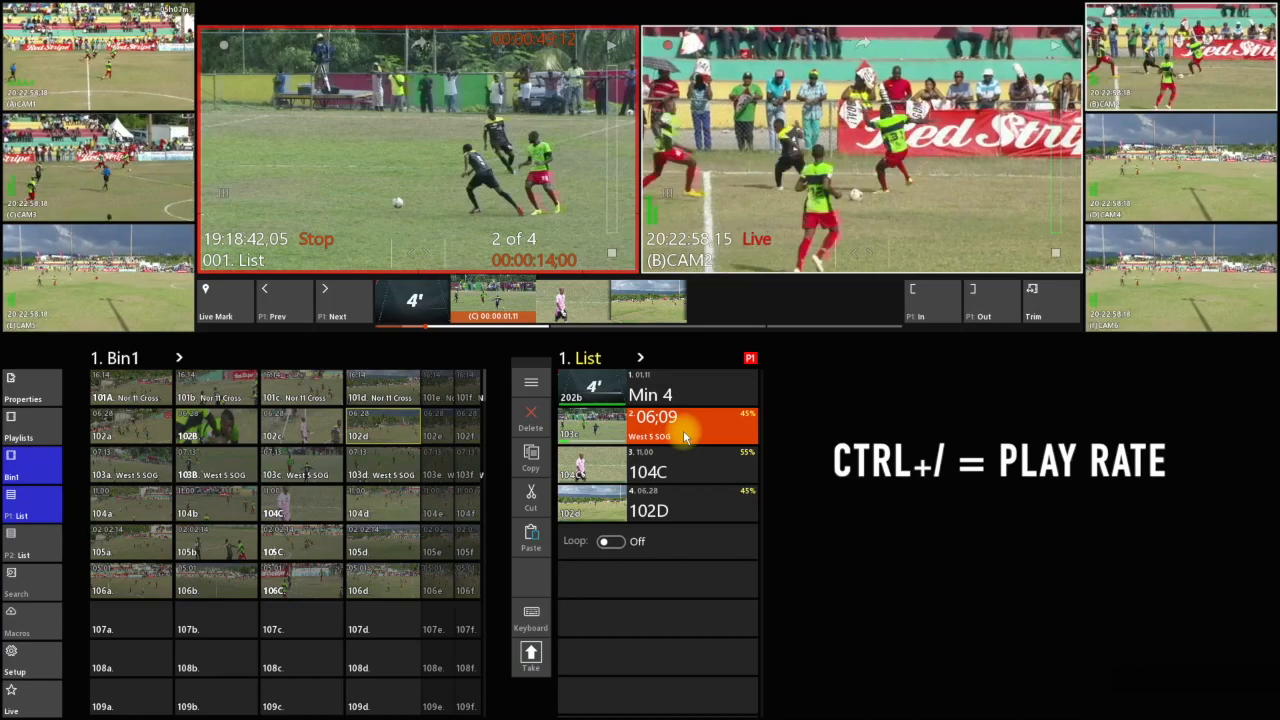
key(ctrl+/)
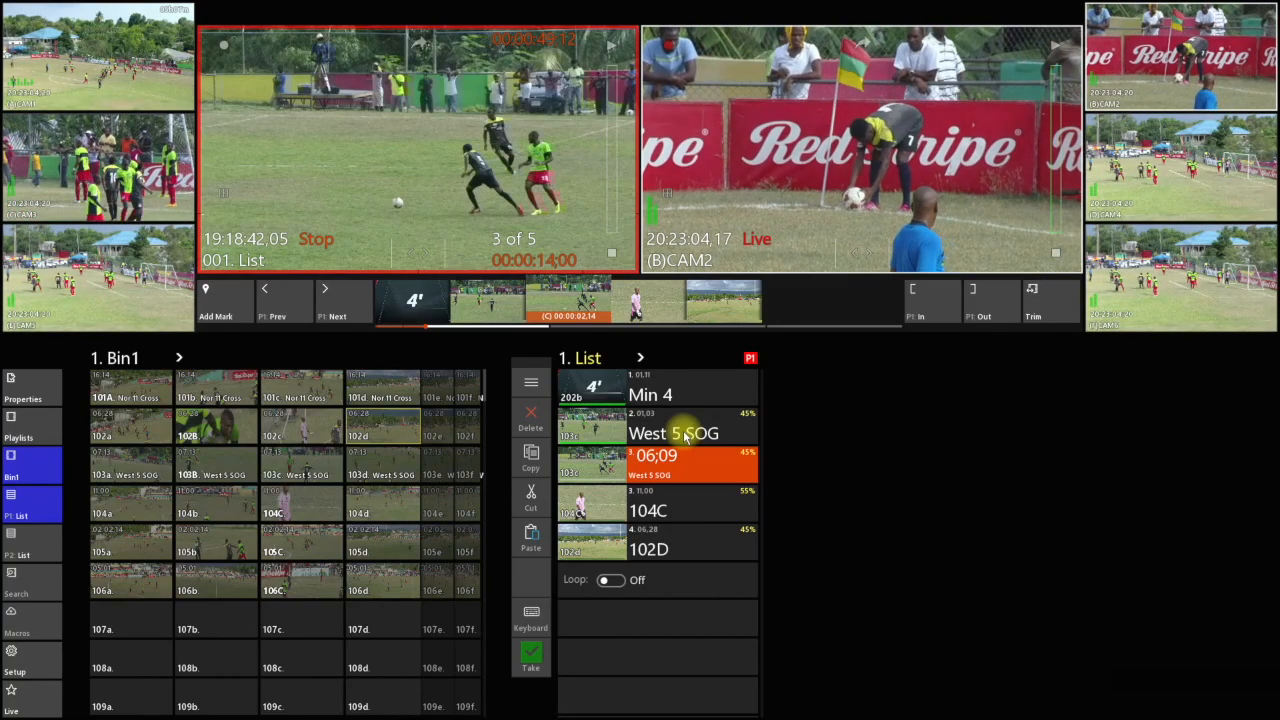
drag(427, 248, 508, 253)
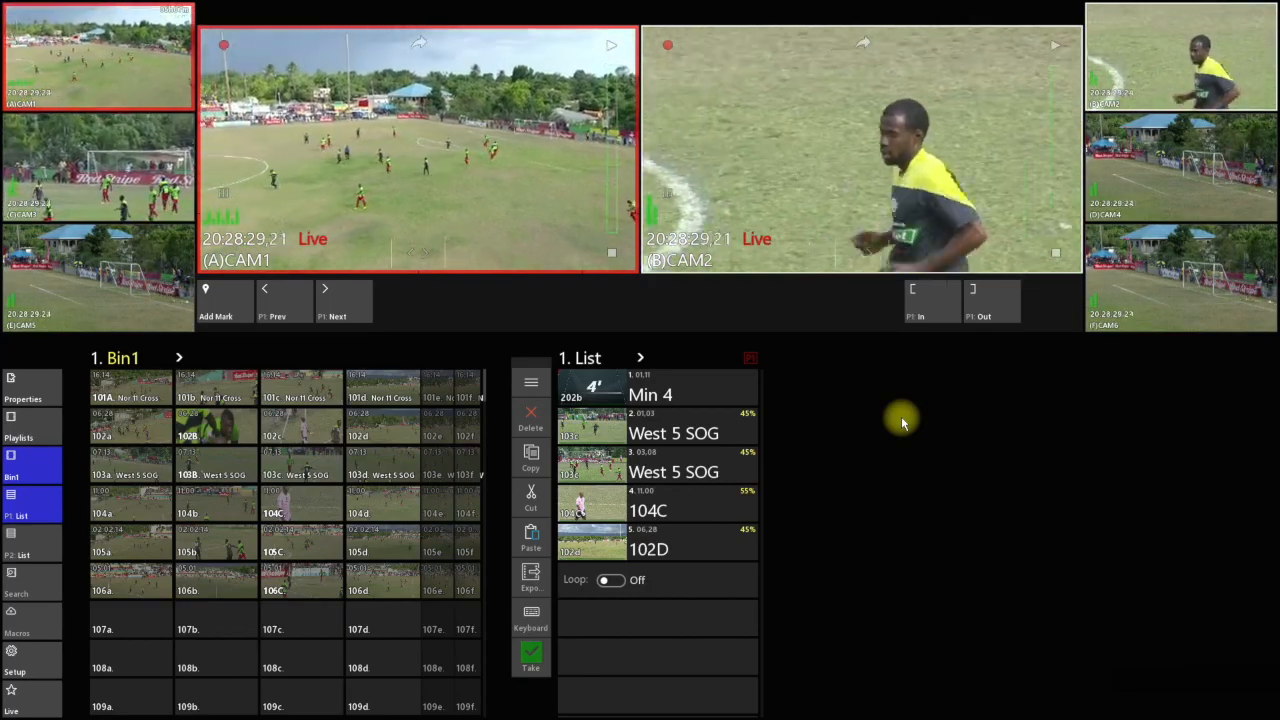
Import the VSG BKG image from the Pictures folder into empty slot 107a of Bin1
click(152, 622)
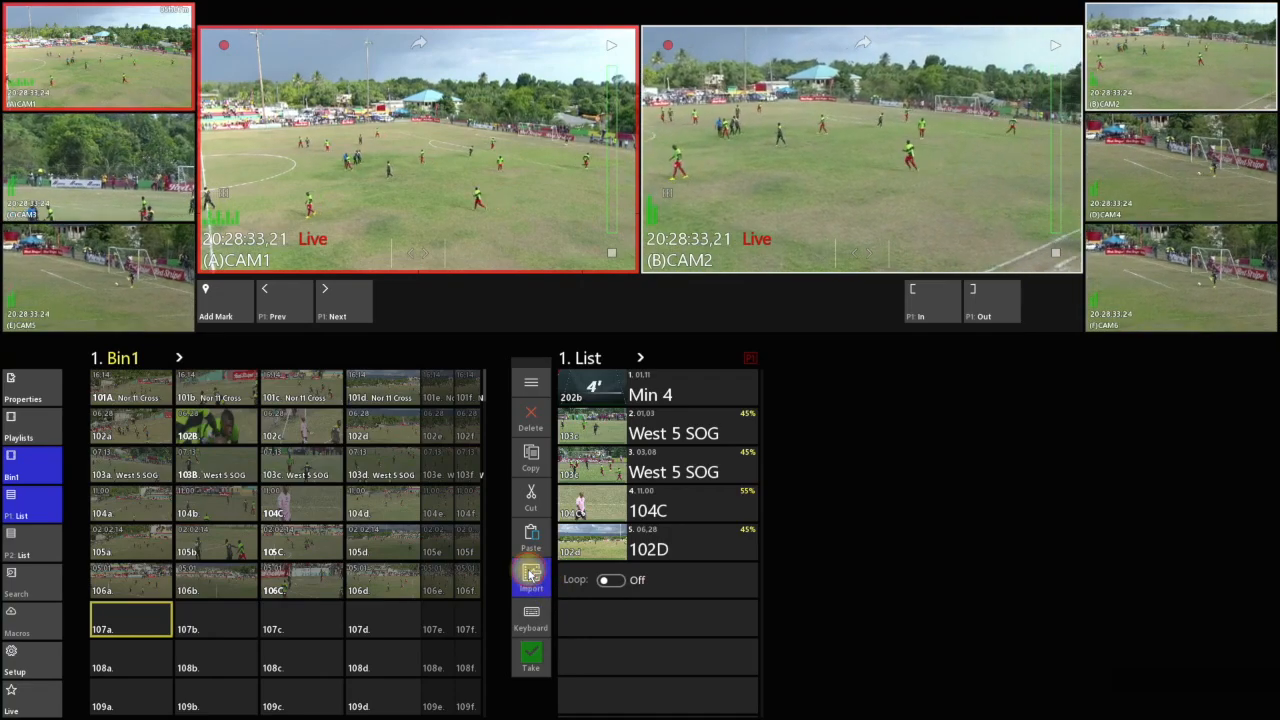
click(530, 574)
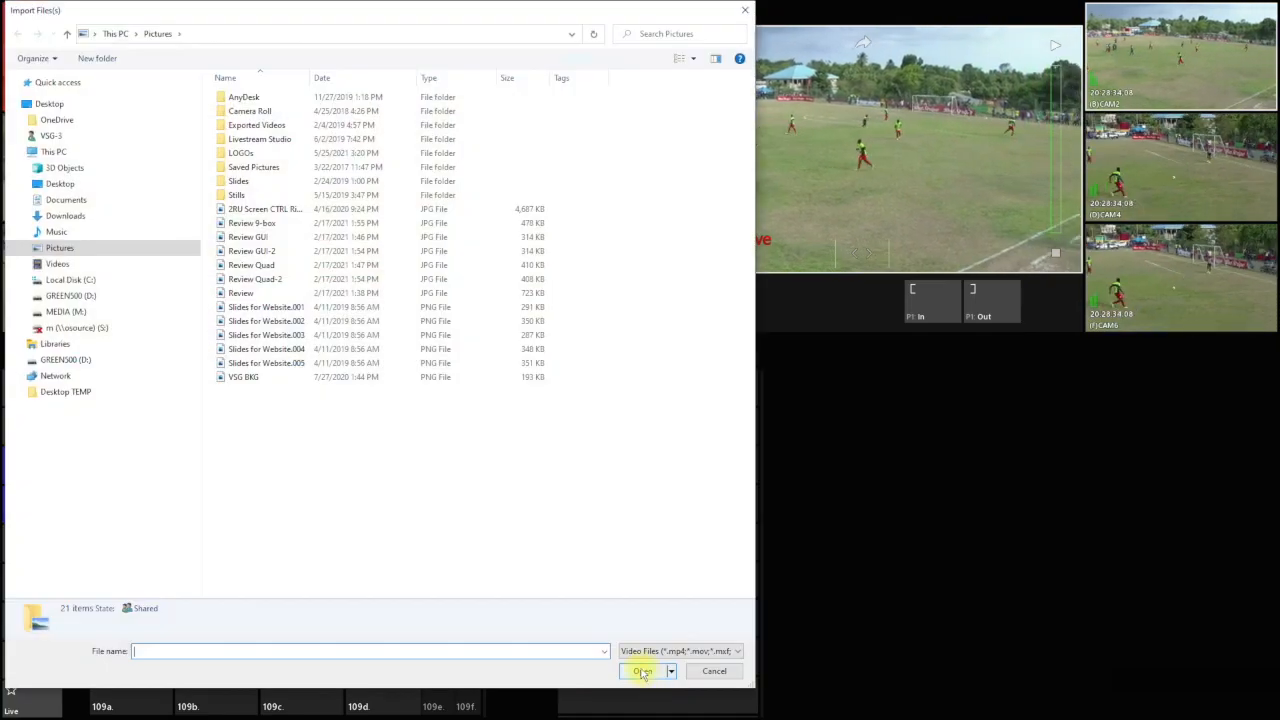
double_click(245, 377)
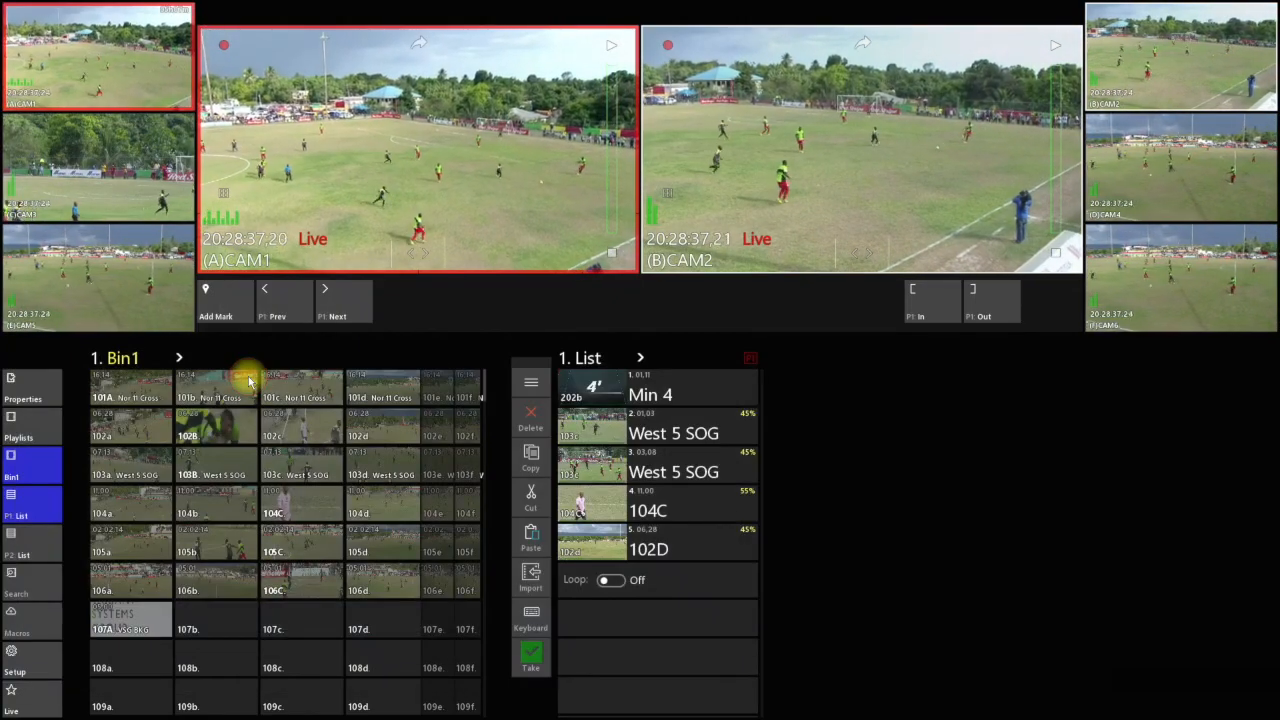
Cue the imported VSG BKG clip 107A on P1, play it and stop it partway through
click(150, 616)
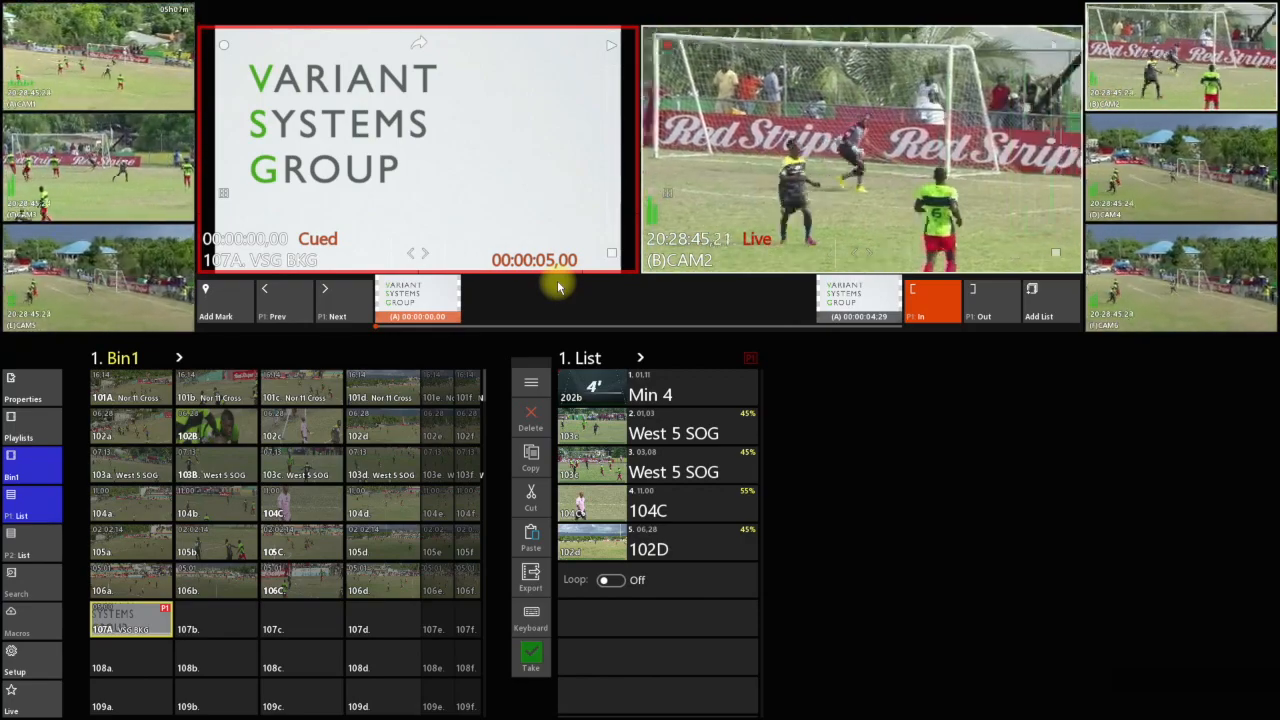
click(609, 42)
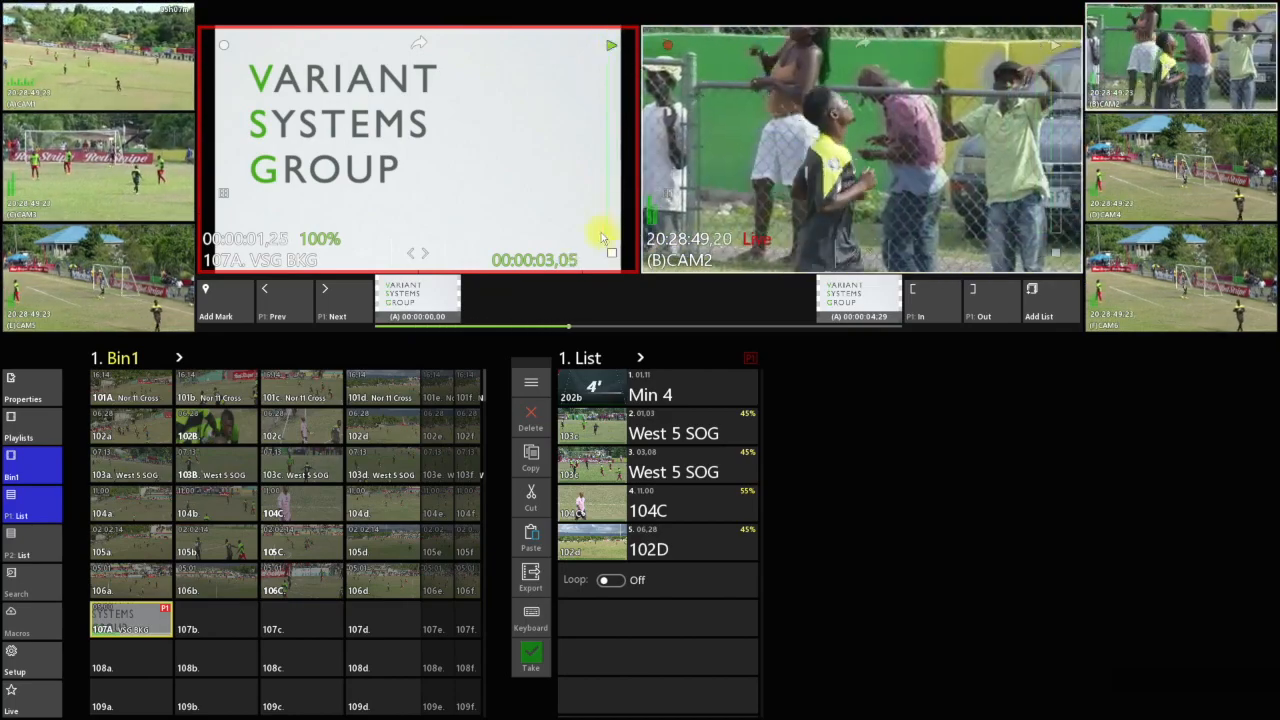
click(612, 253)
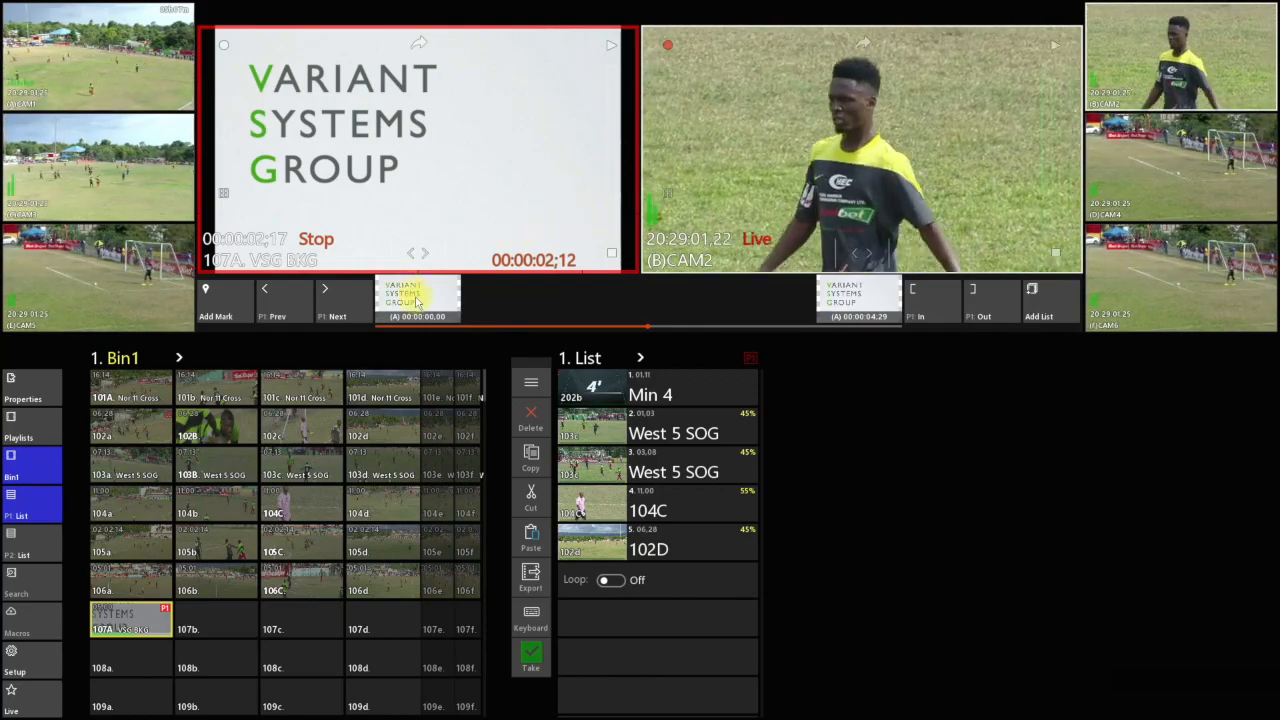
Insert VSG BKG into playlist 1 directly ahead of 104C, and return P1 to live
drag(131, 617, 610, 500)
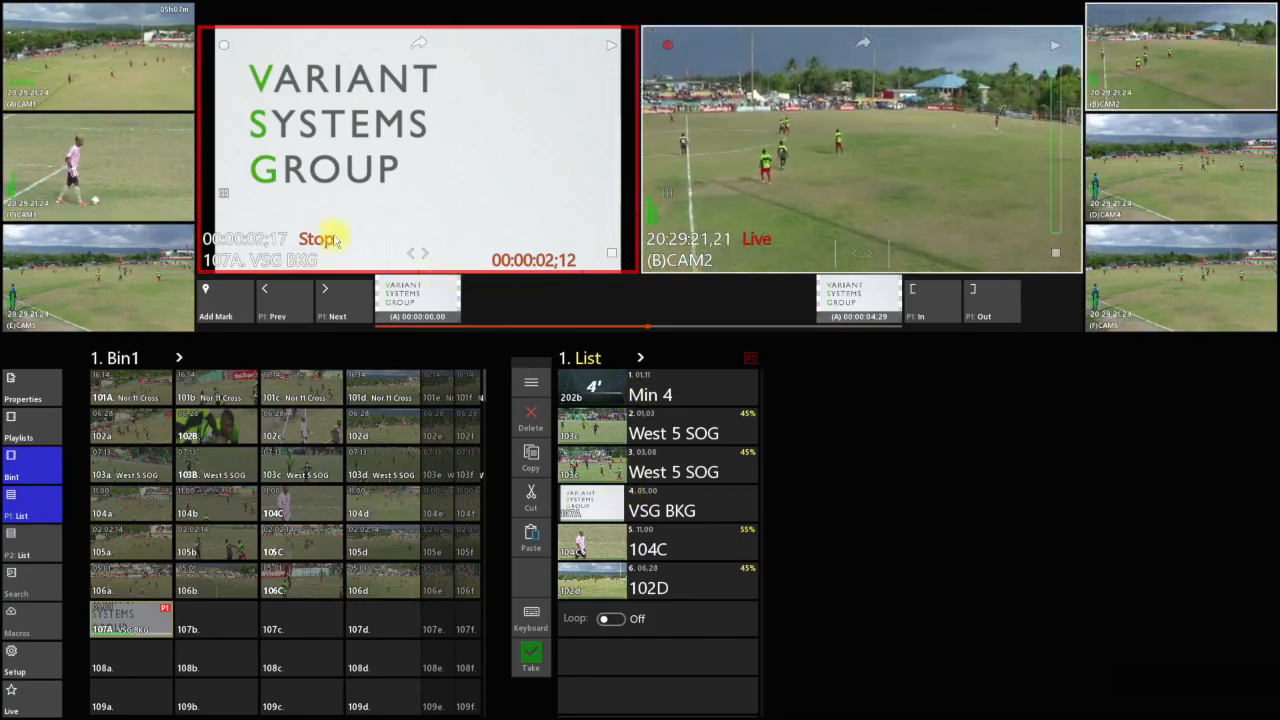
click(224, 47)
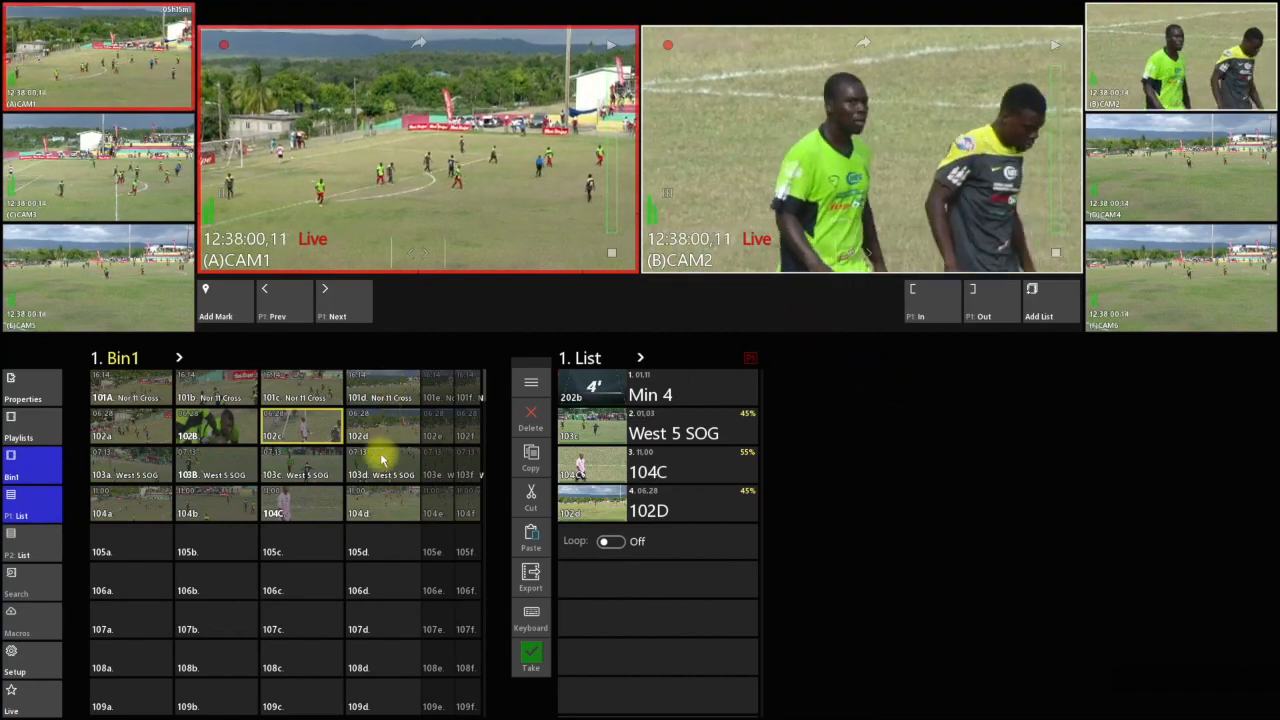
Mark CAM3 footage on P1 from 19:16:46,06 to 19:18:35:15 and store it as clip 105 in Bin1
drag(289, 431, 397, 149)
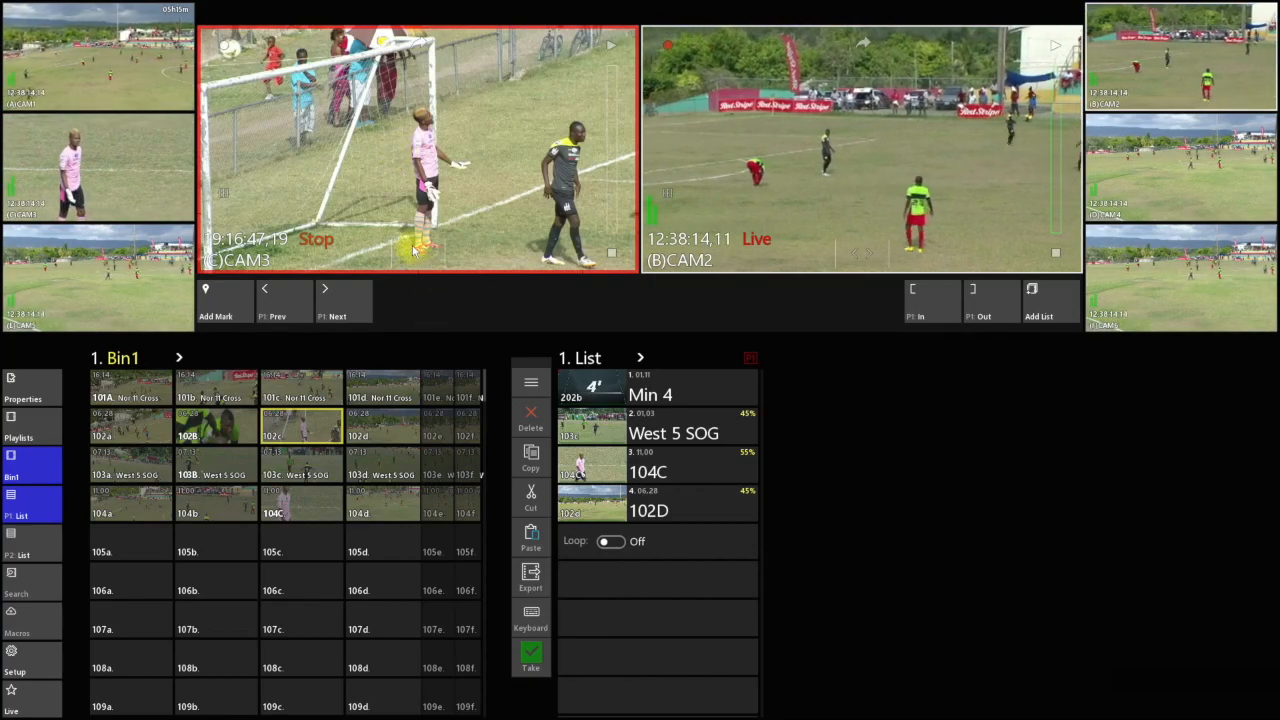
drag(413, 247, 729, 291)
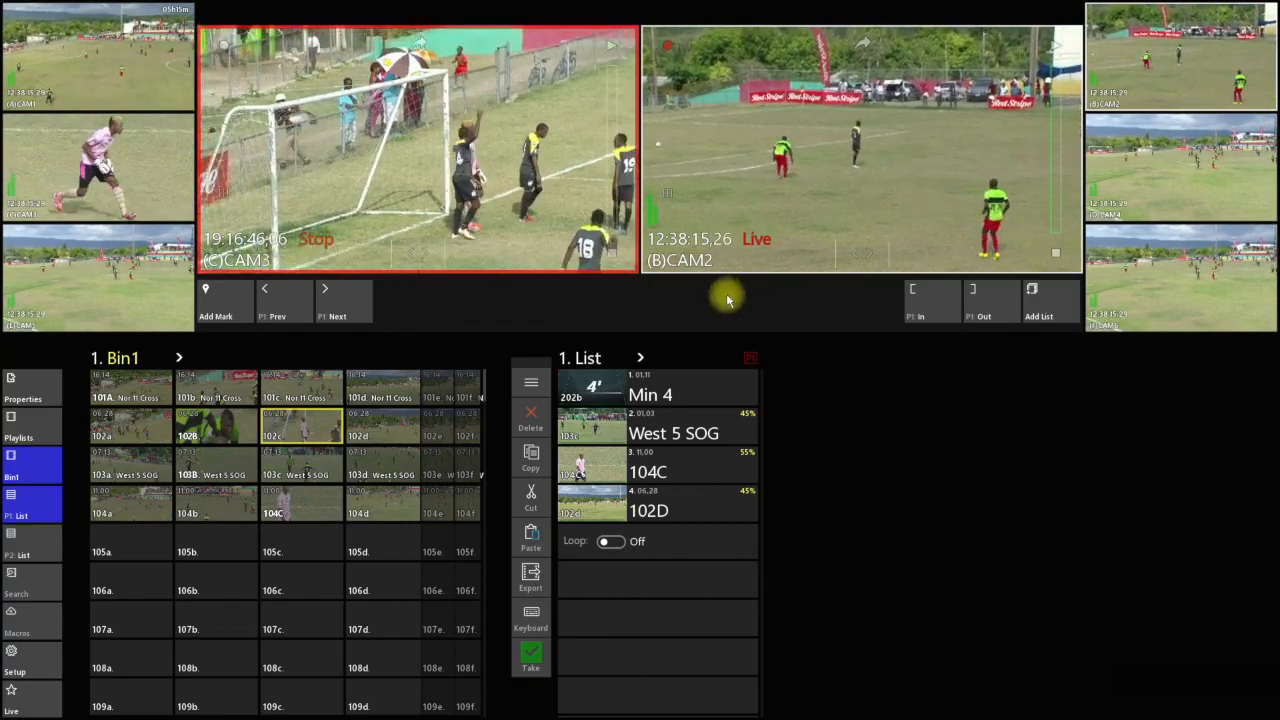
click(925, 308)
drag(432, 258, 706, 261)
click(986, 300)
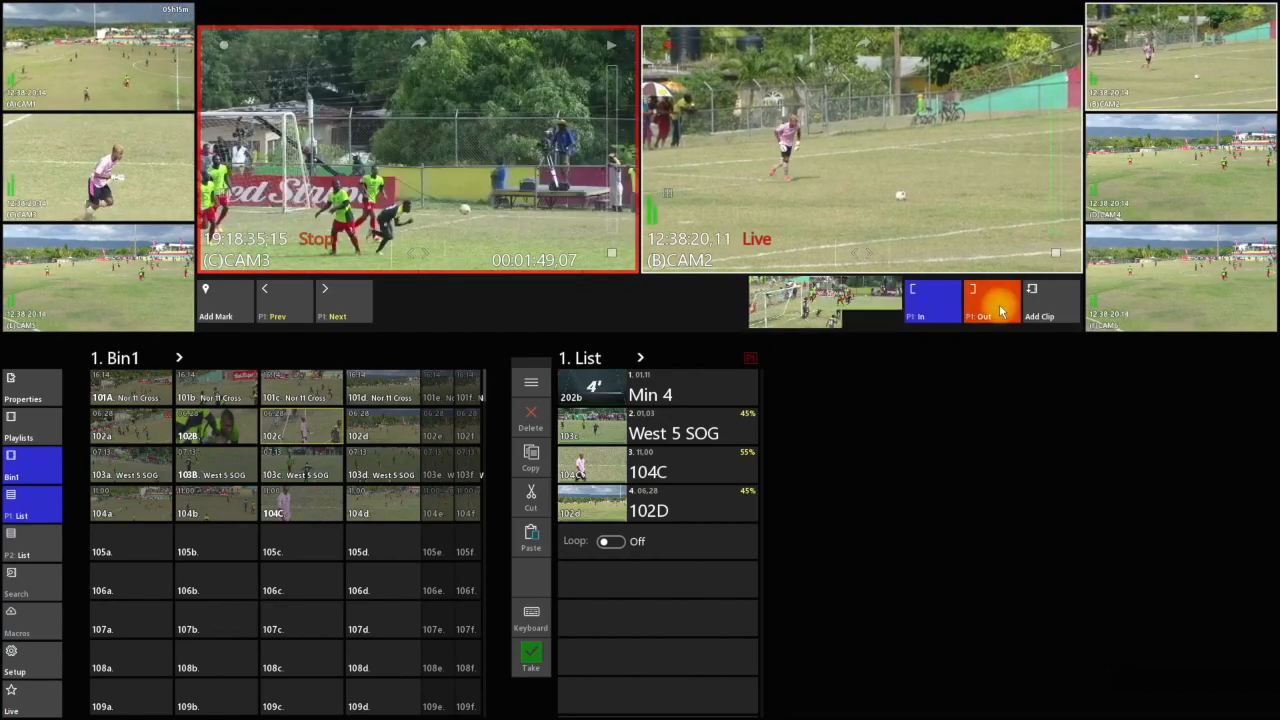
click(131, 540)
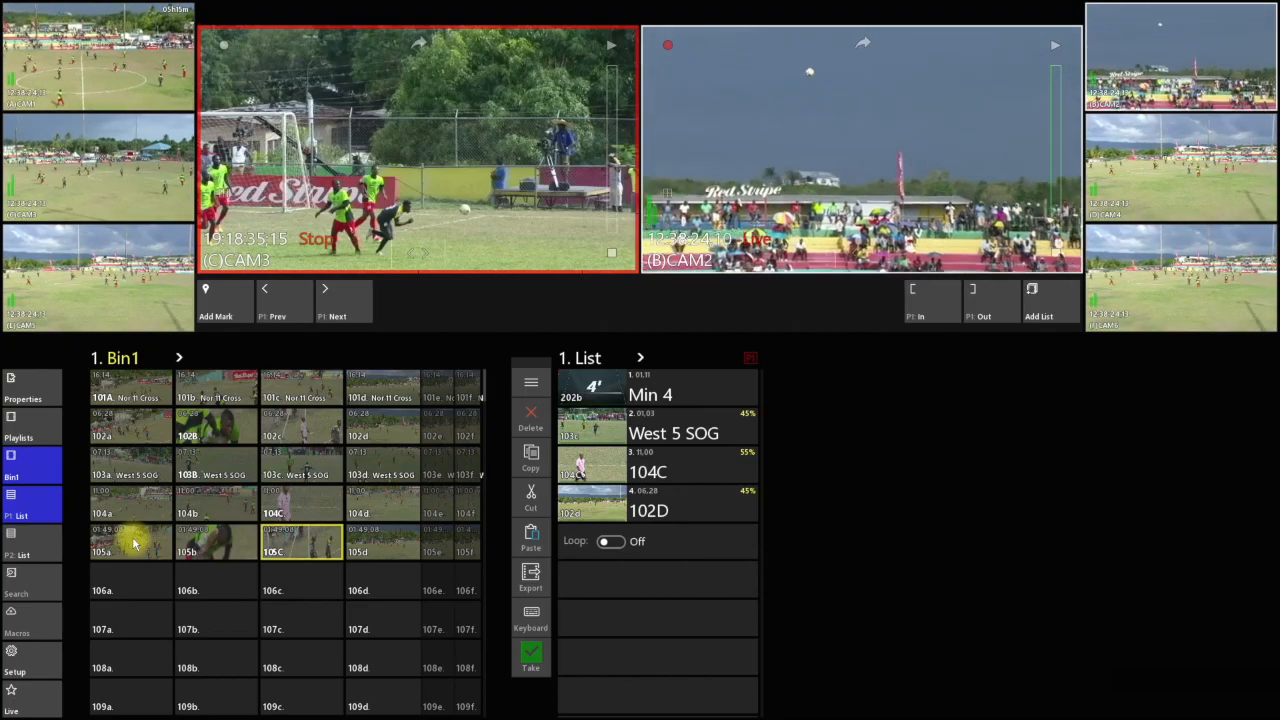
Put CAM1 on P1, go to timecode 1916 and move forward to 19:16:10:01
click(151, 52)
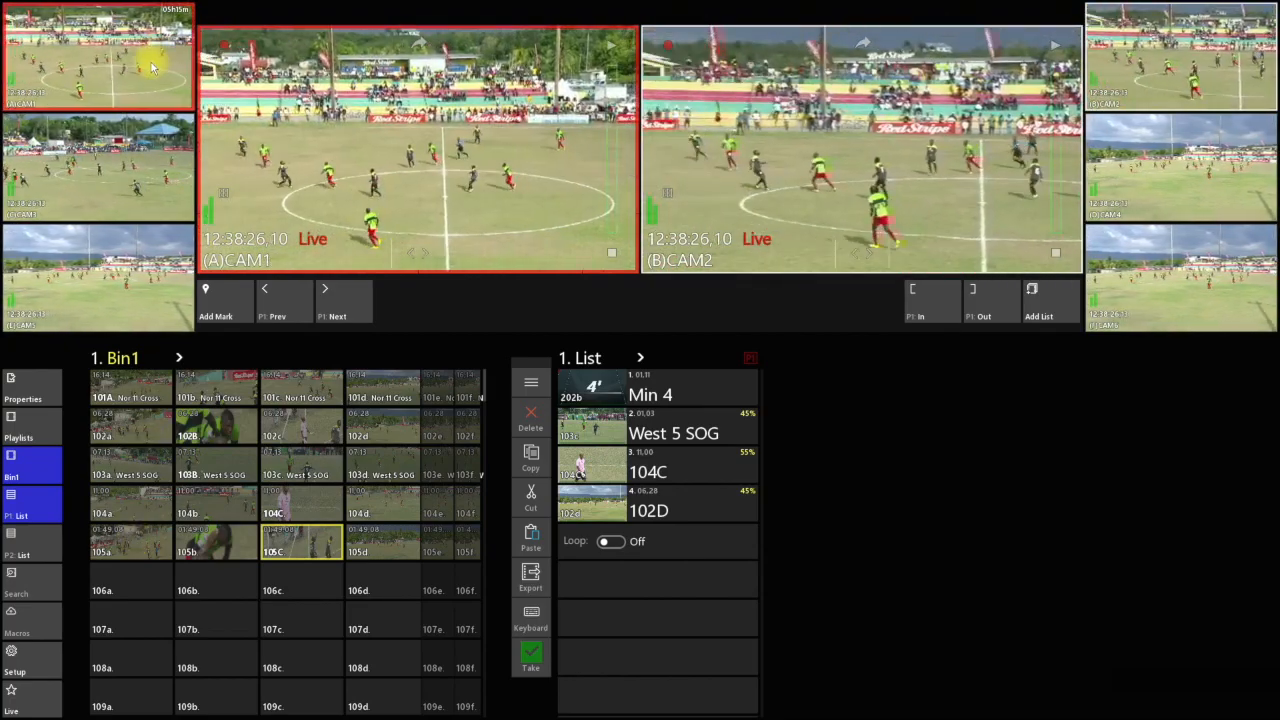
drag(408, 254, 116, 262)
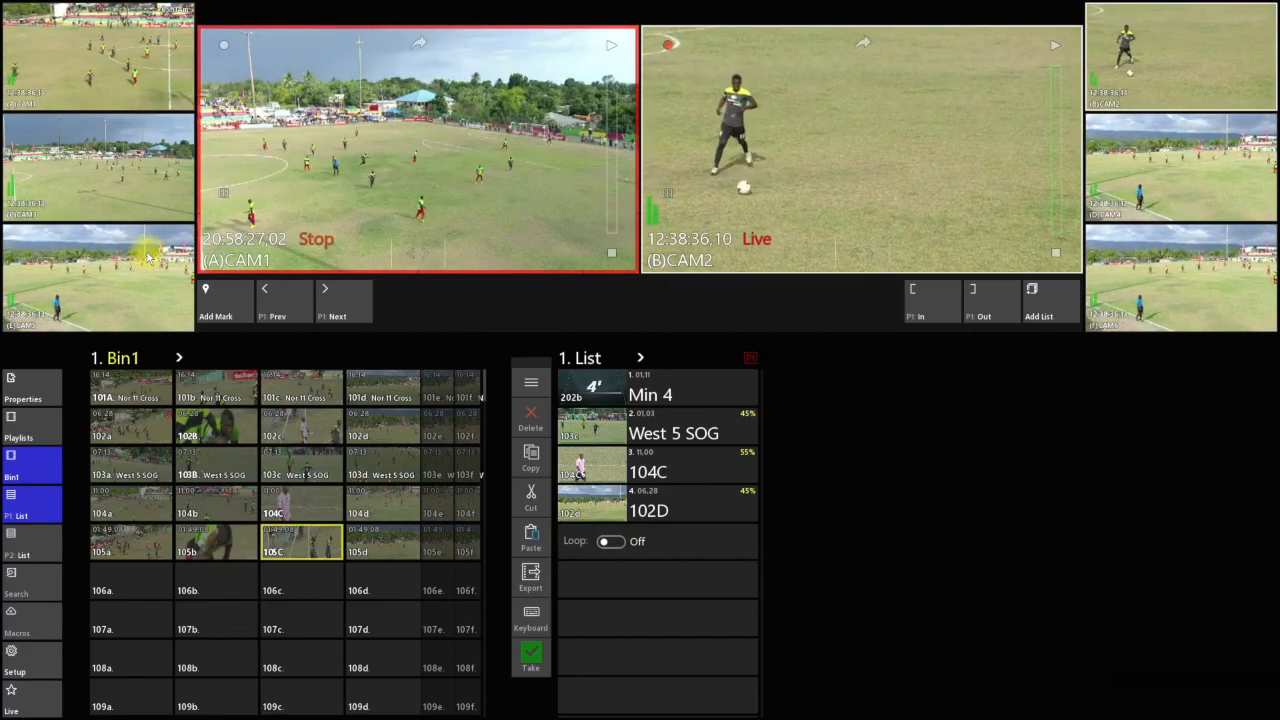
click(244, 246)
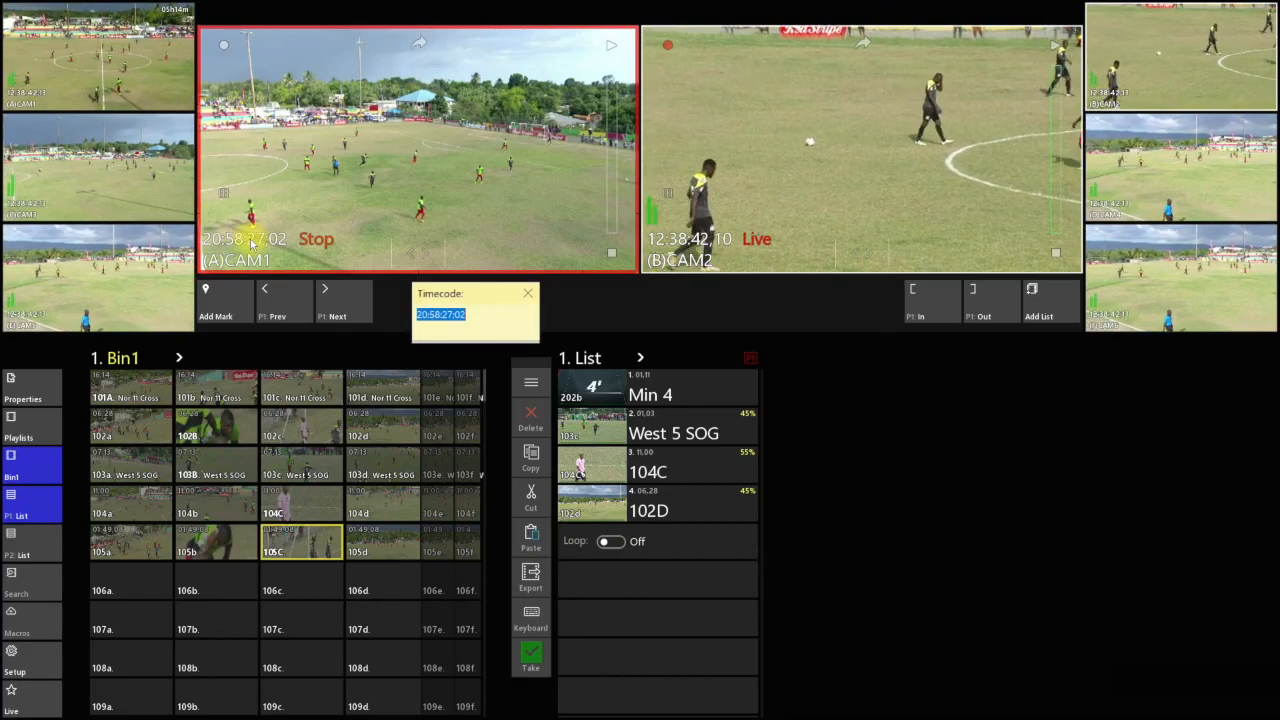
drag(490, 303, 468, 298)
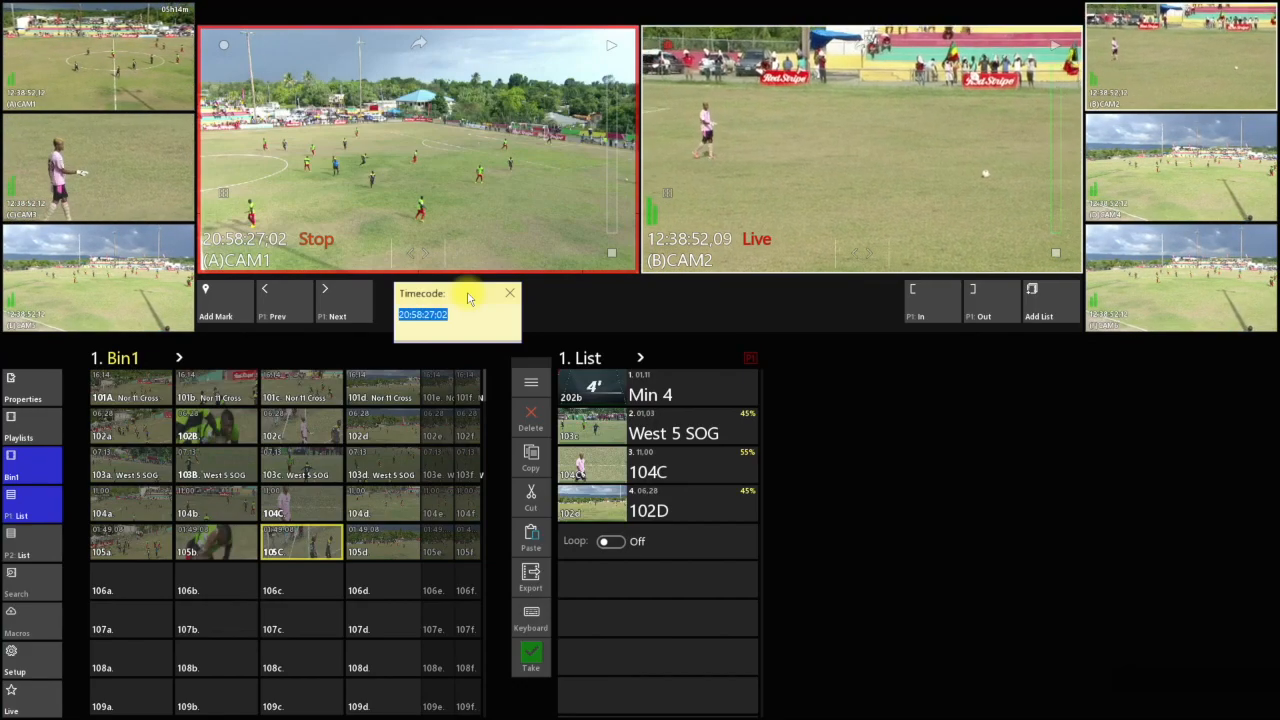
text(16)
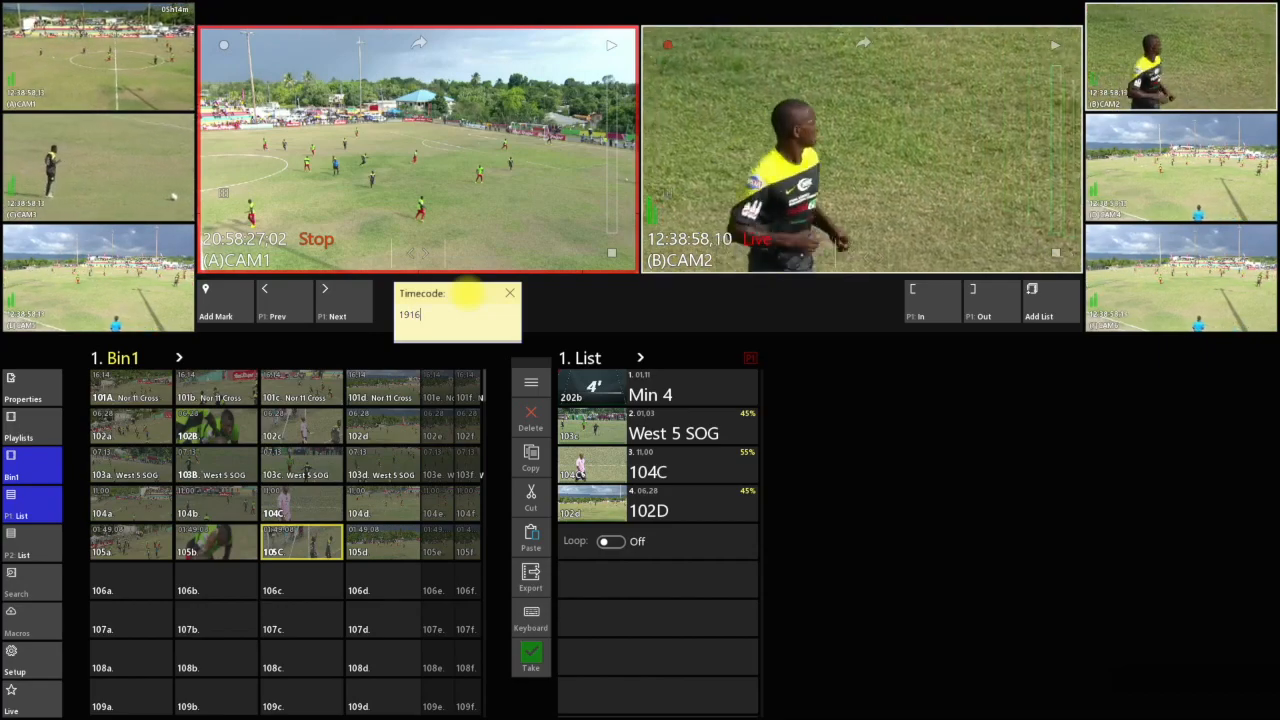
key(Return)
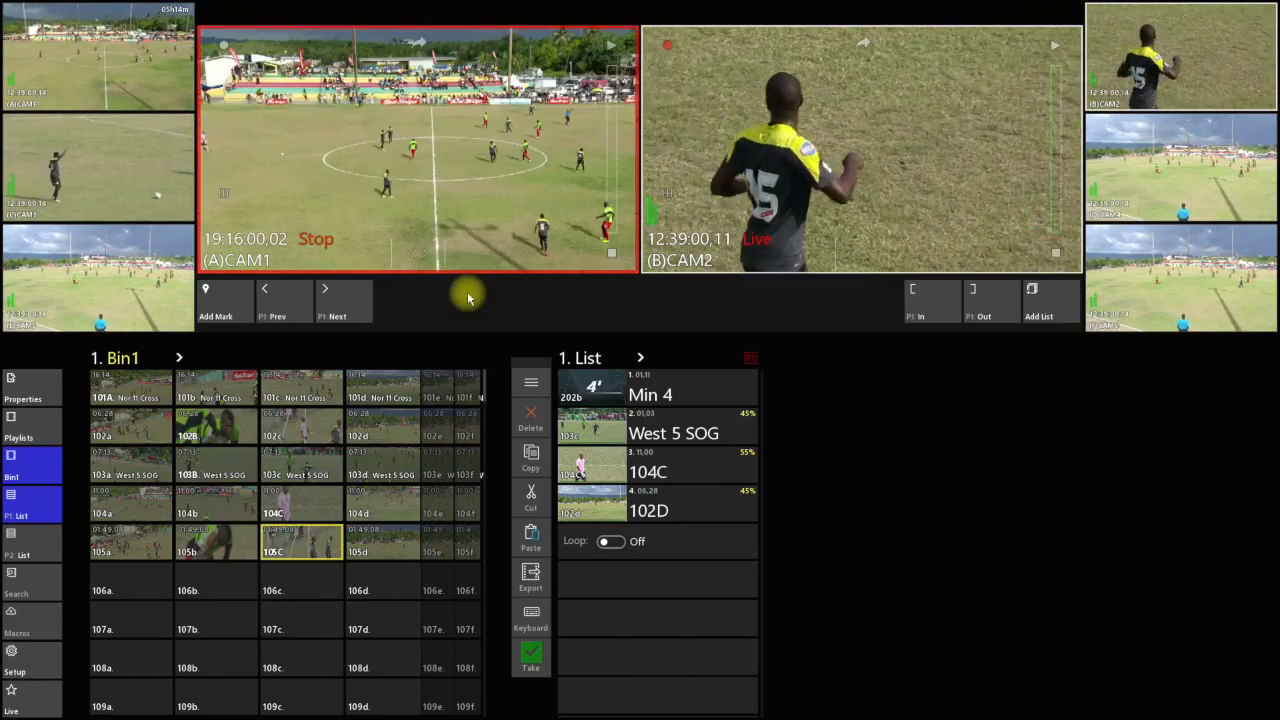
drag(413, 245, 582, 248)
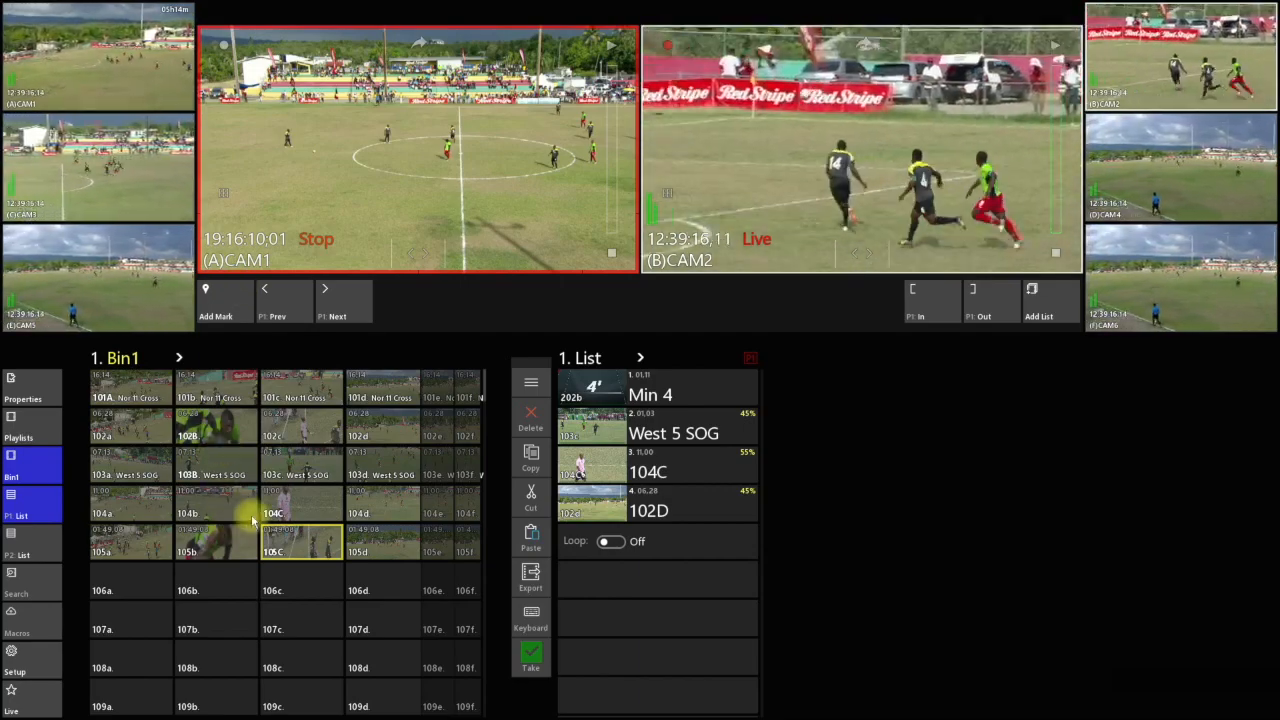
Cue clip 104C on P1 and enter a duration of 2 seconds
click(306, 500)
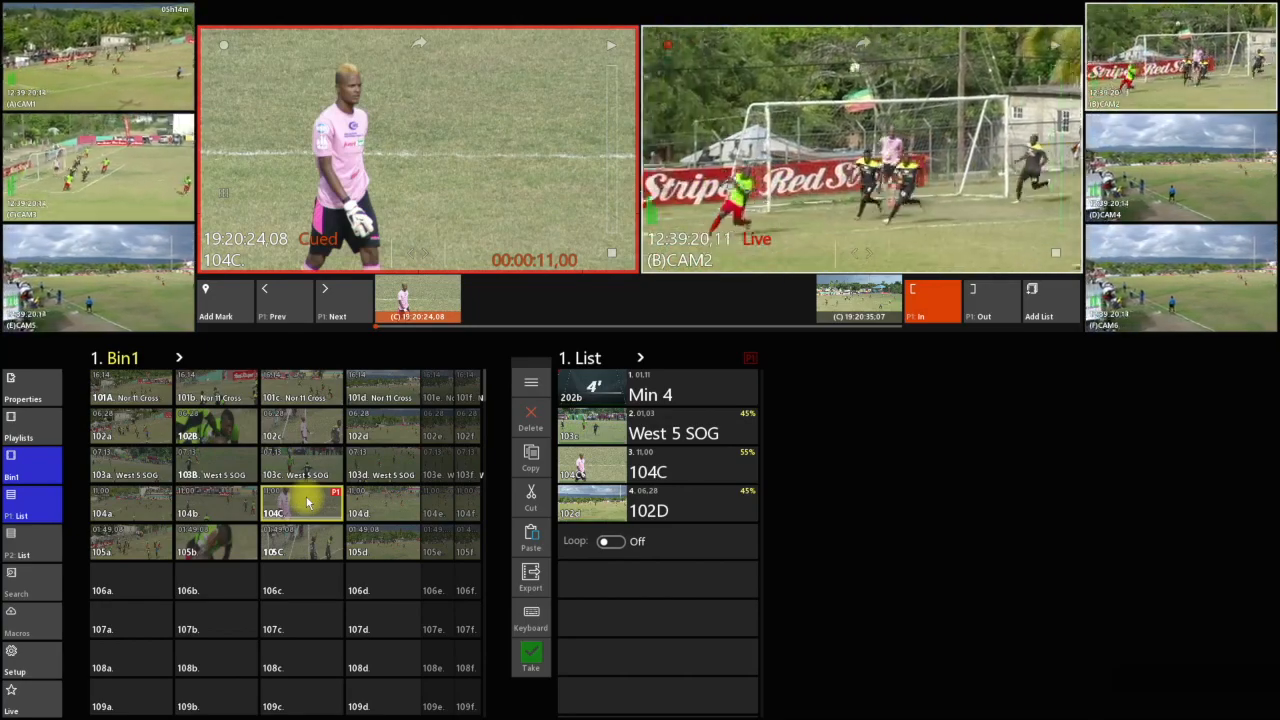
text(d2)
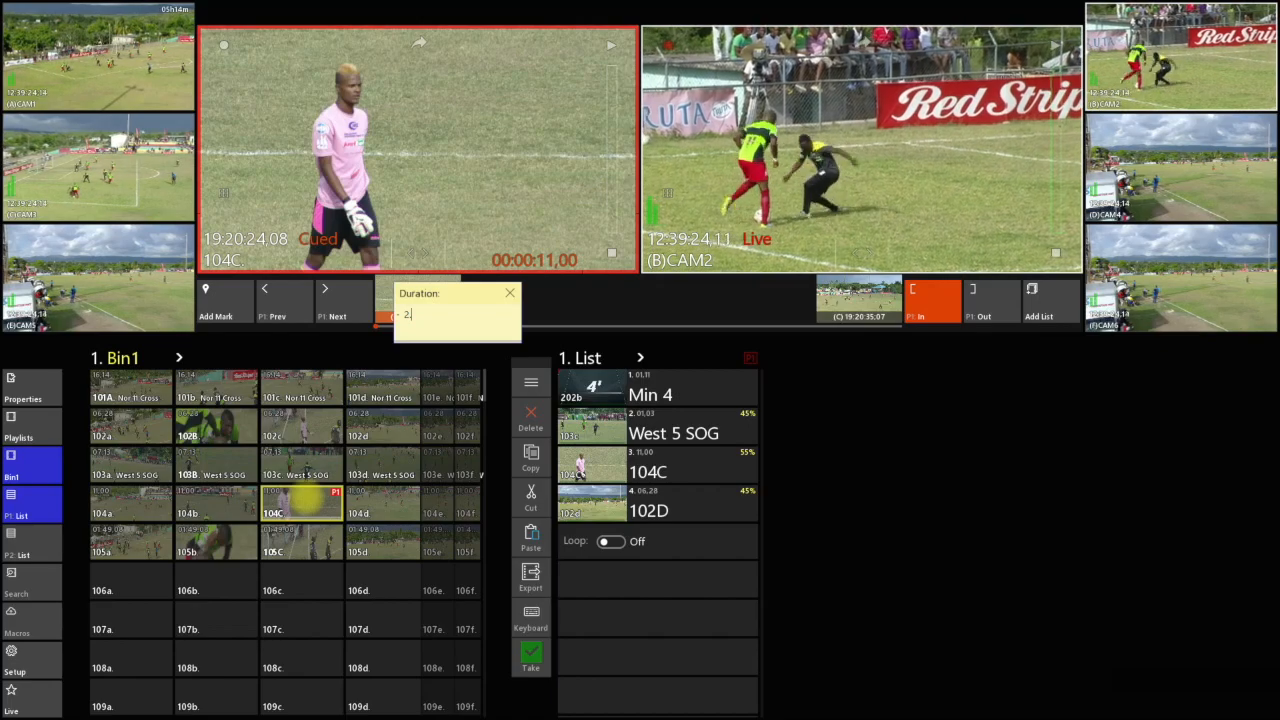
key(Return)
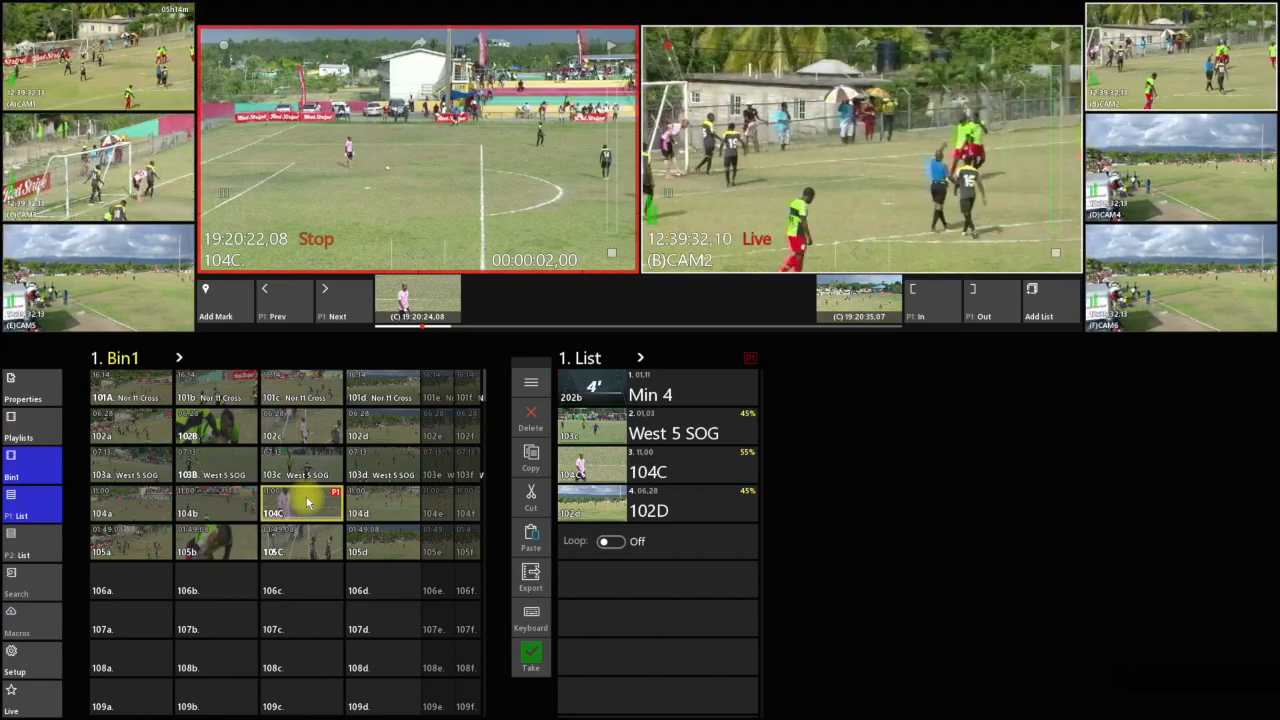
Put CAM1 on P1, mark an in point at 12:39:25:15 and enter a duration of 11 seconds from it
click(137, 80)
drag(404, 256, 283, 258)
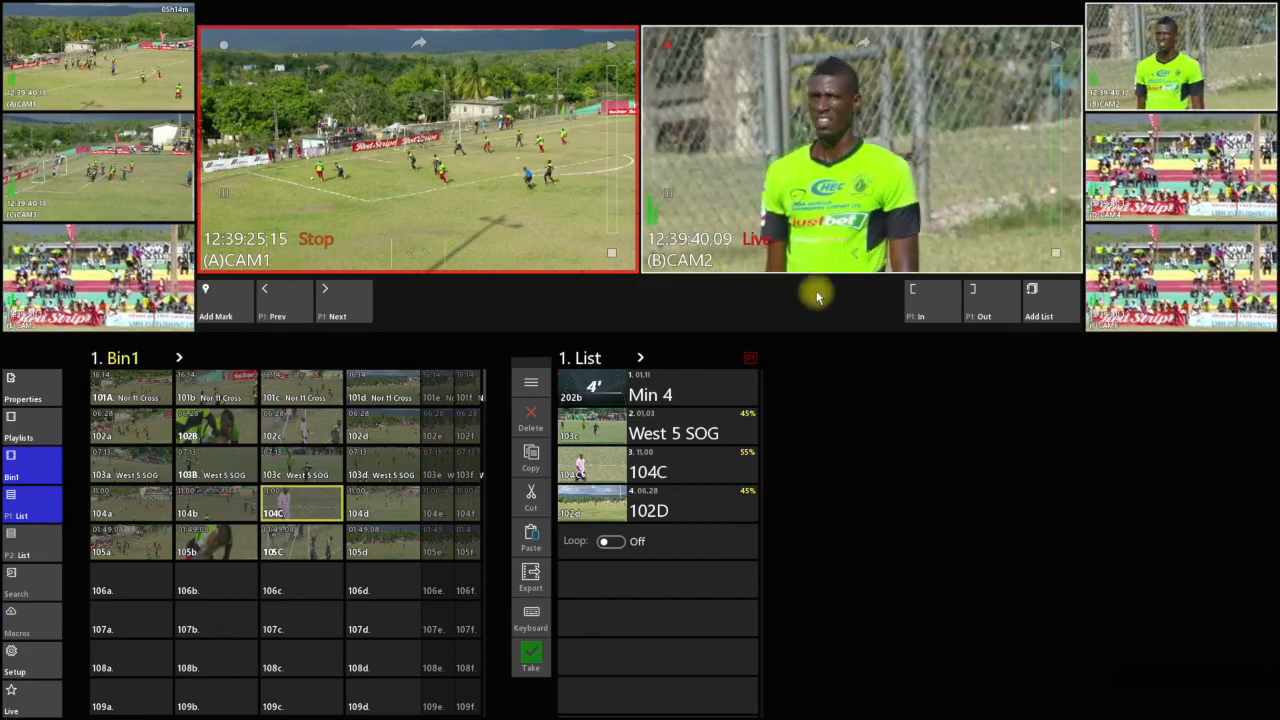
click(937, 300)
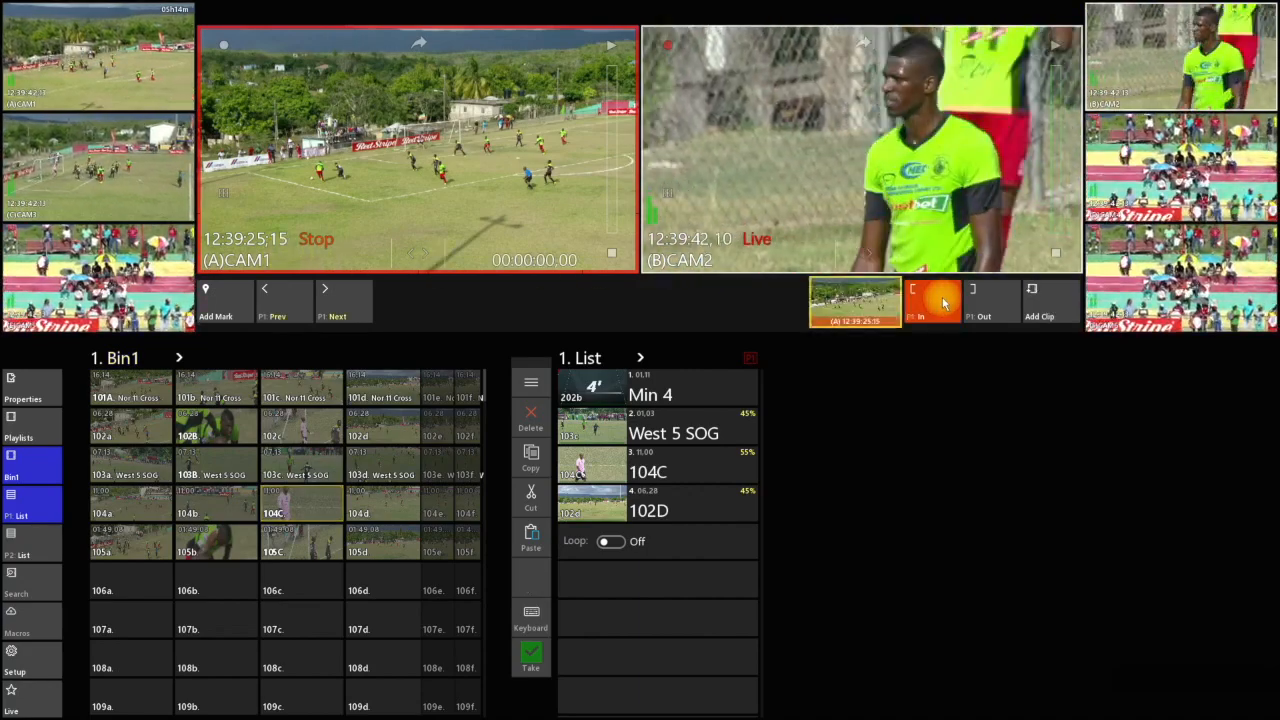
key(plus)
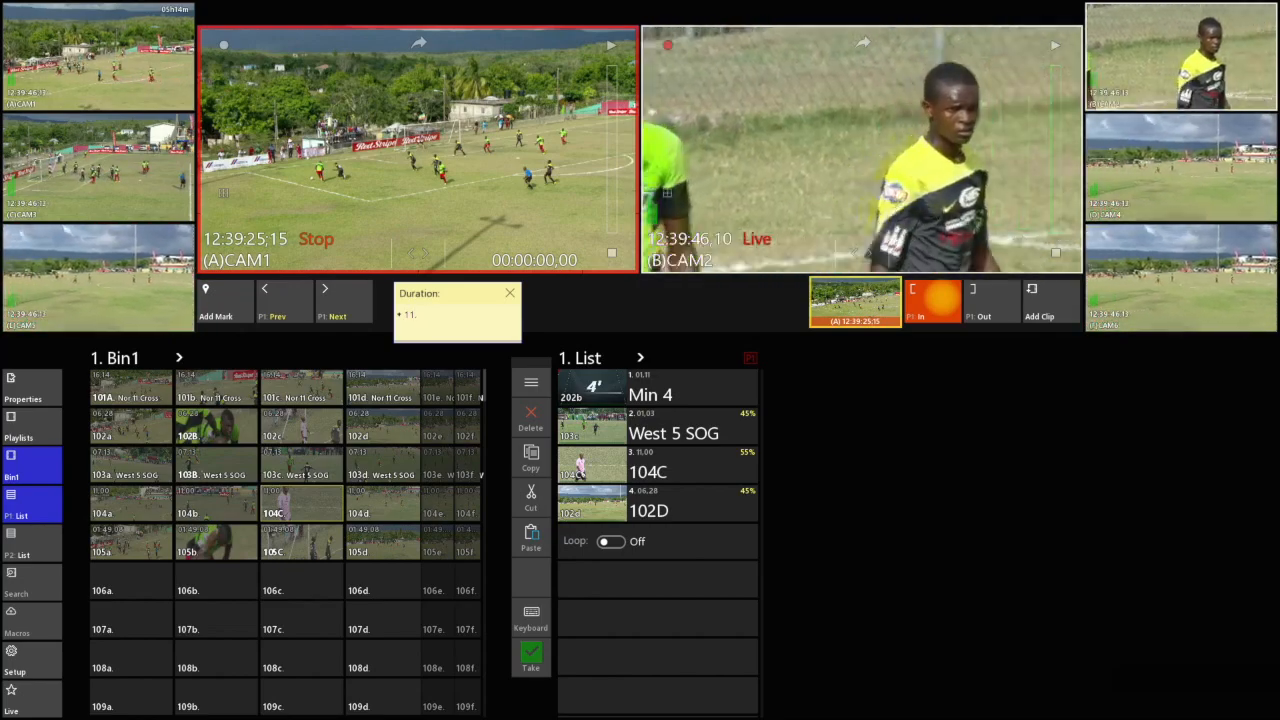
text(11)
key(Return)
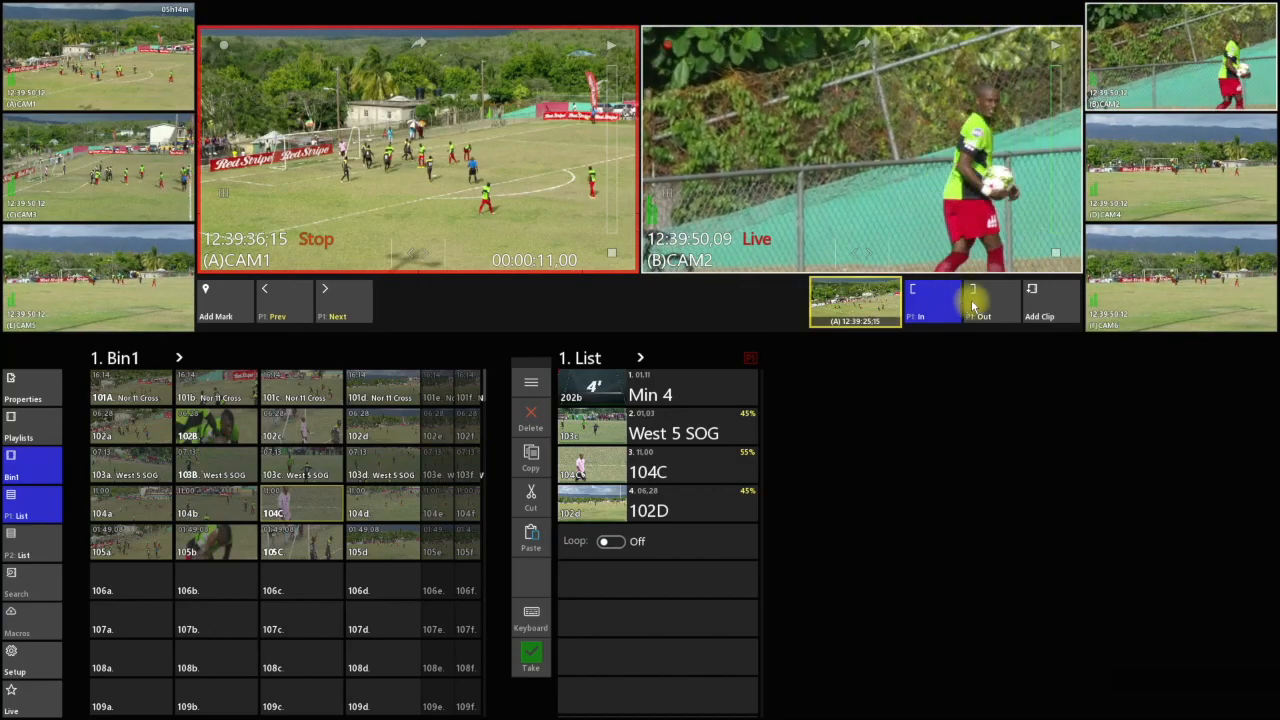
Add the marked CAM1 footage on P1 as a clip in Bin1
click(1057, 311)
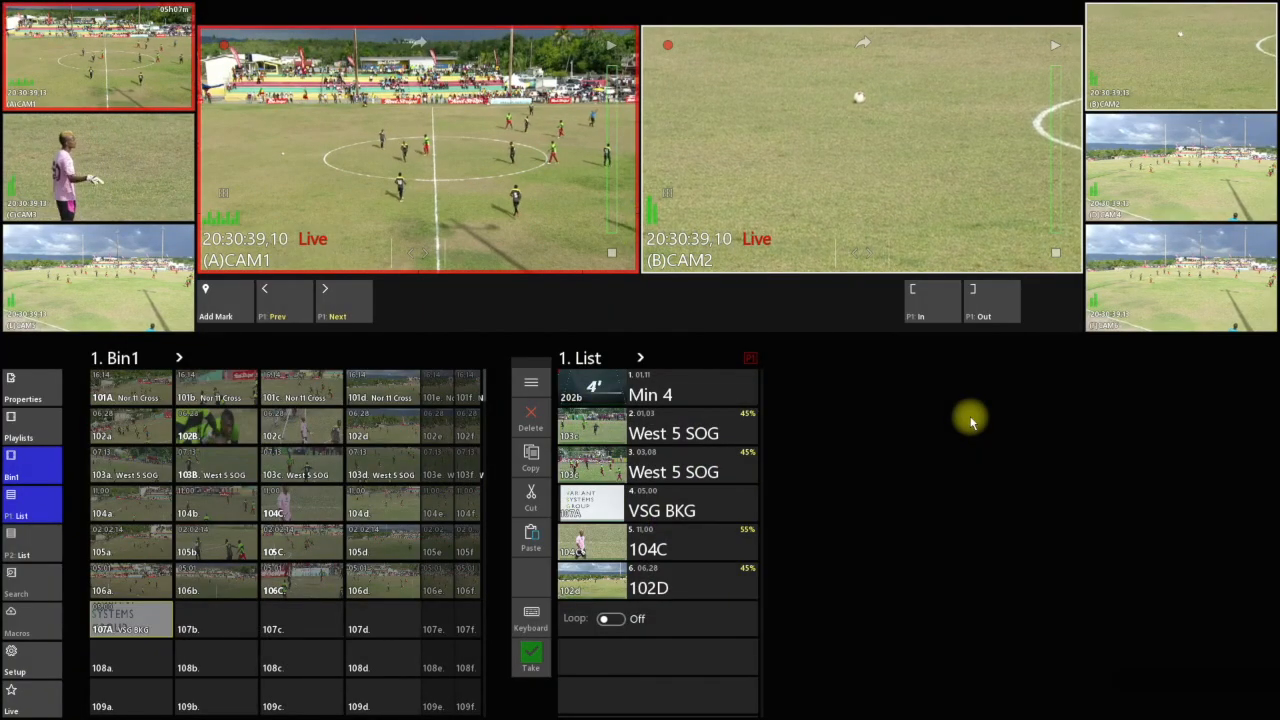
Add a marker on live CAM1 and one on live CAM2, and recall the CAM2 marker at 20:30:49,25 on P2
click(233, 297)
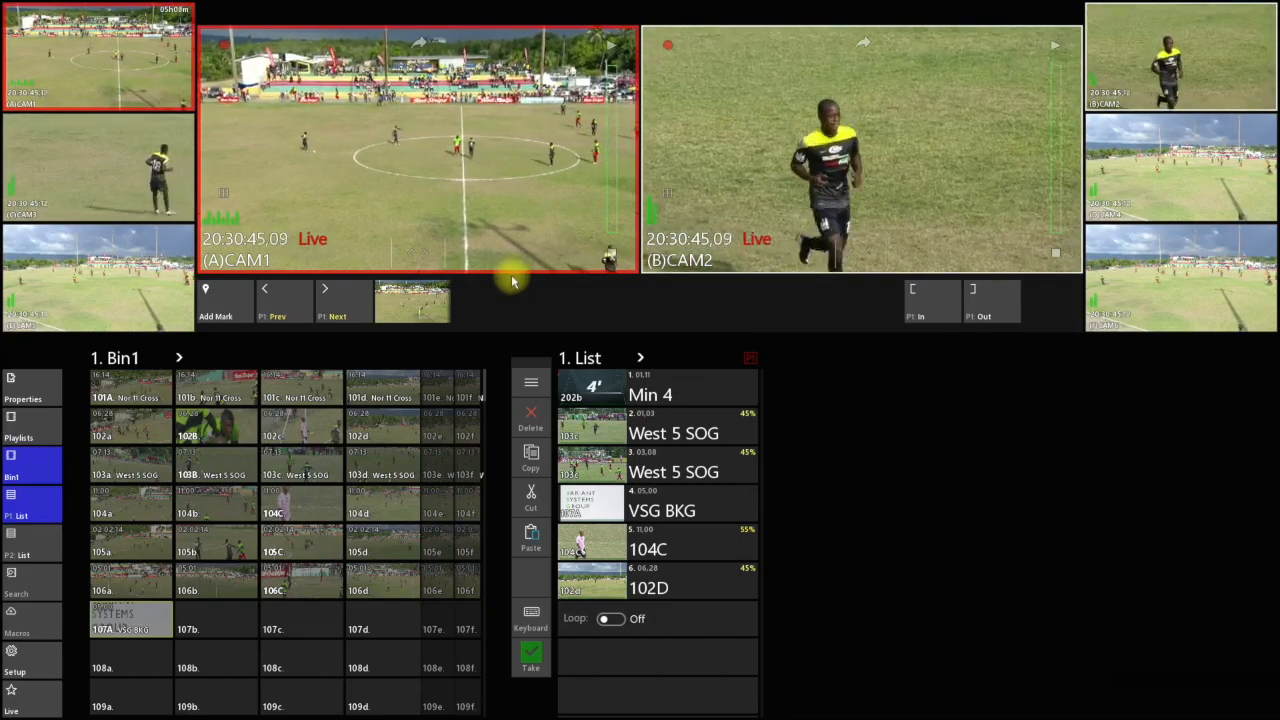
click(733, 215)
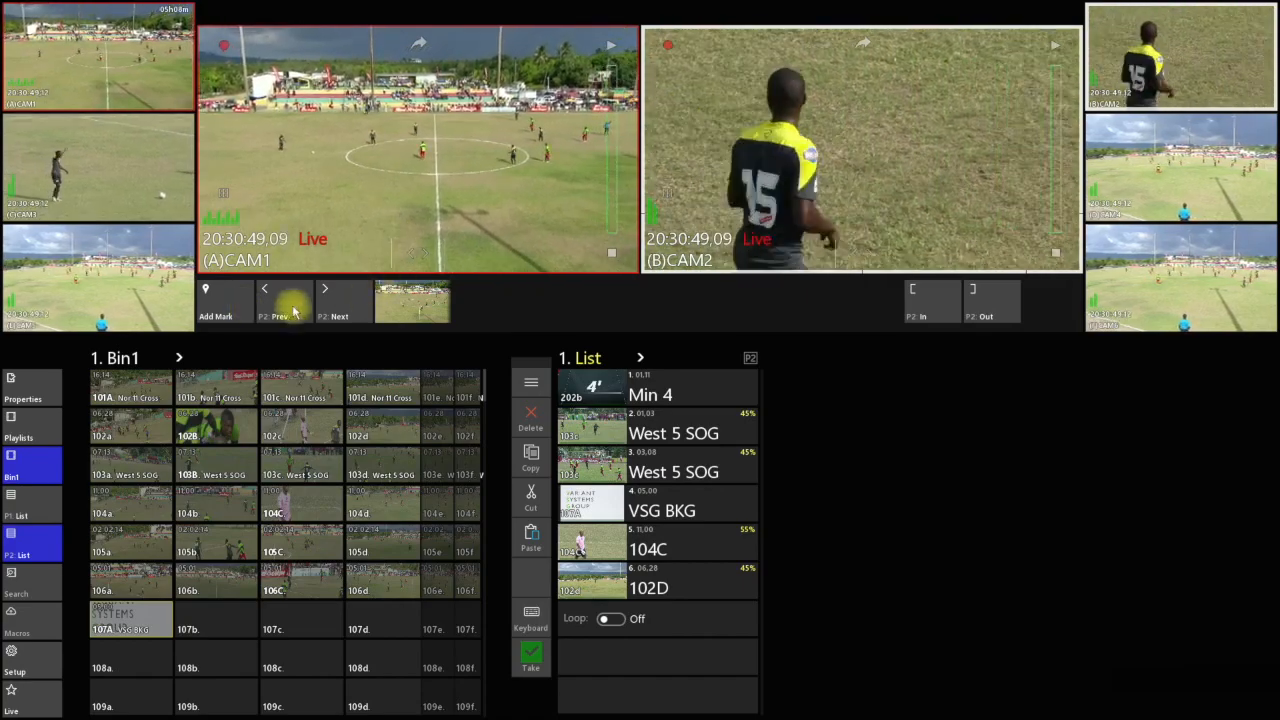
click(226, 302)
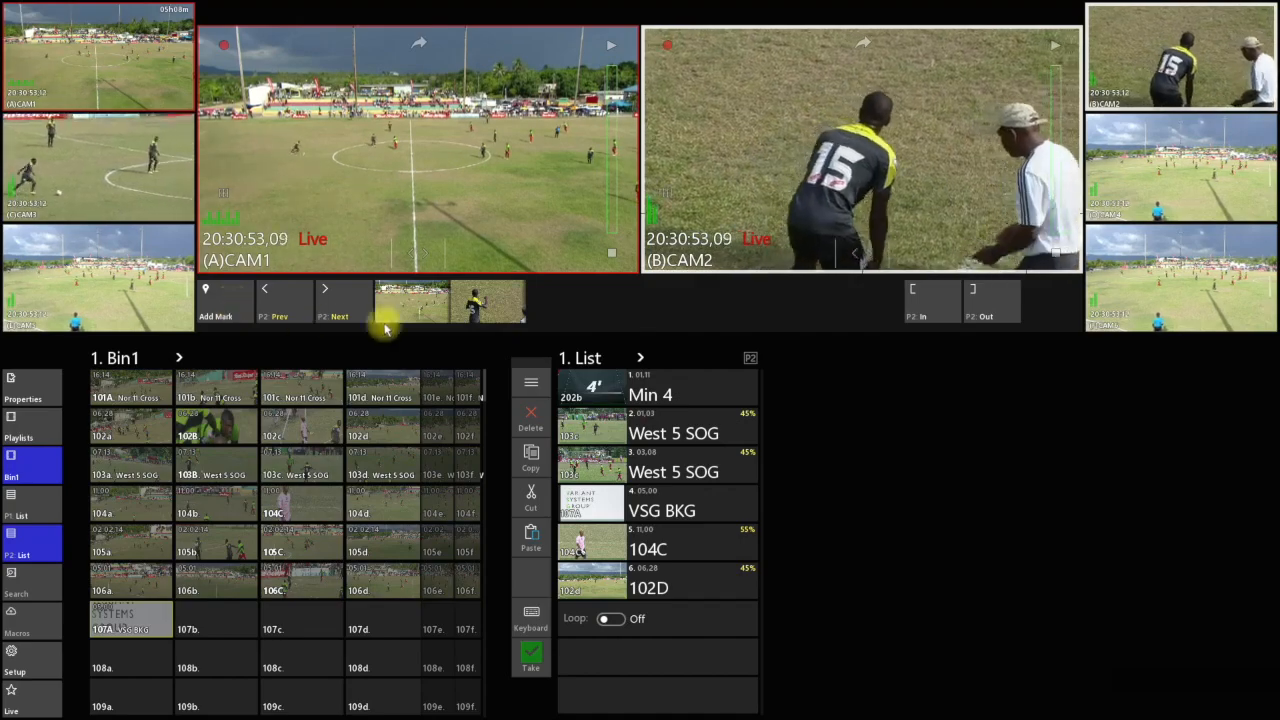
click(492, 310)
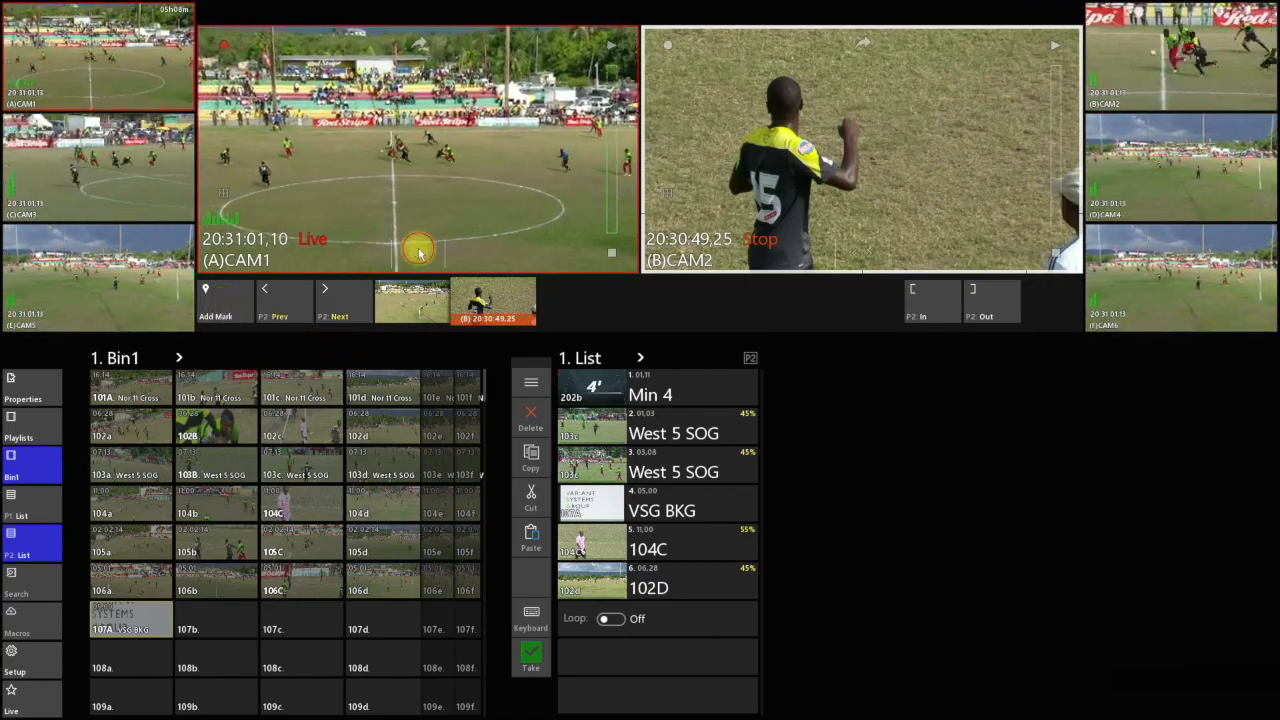
Jog CAM1 on P1 to 20:31:02,29, add a marker there and show the marker's properties
click(418, 252)
drag(418, 252, 396, 256)
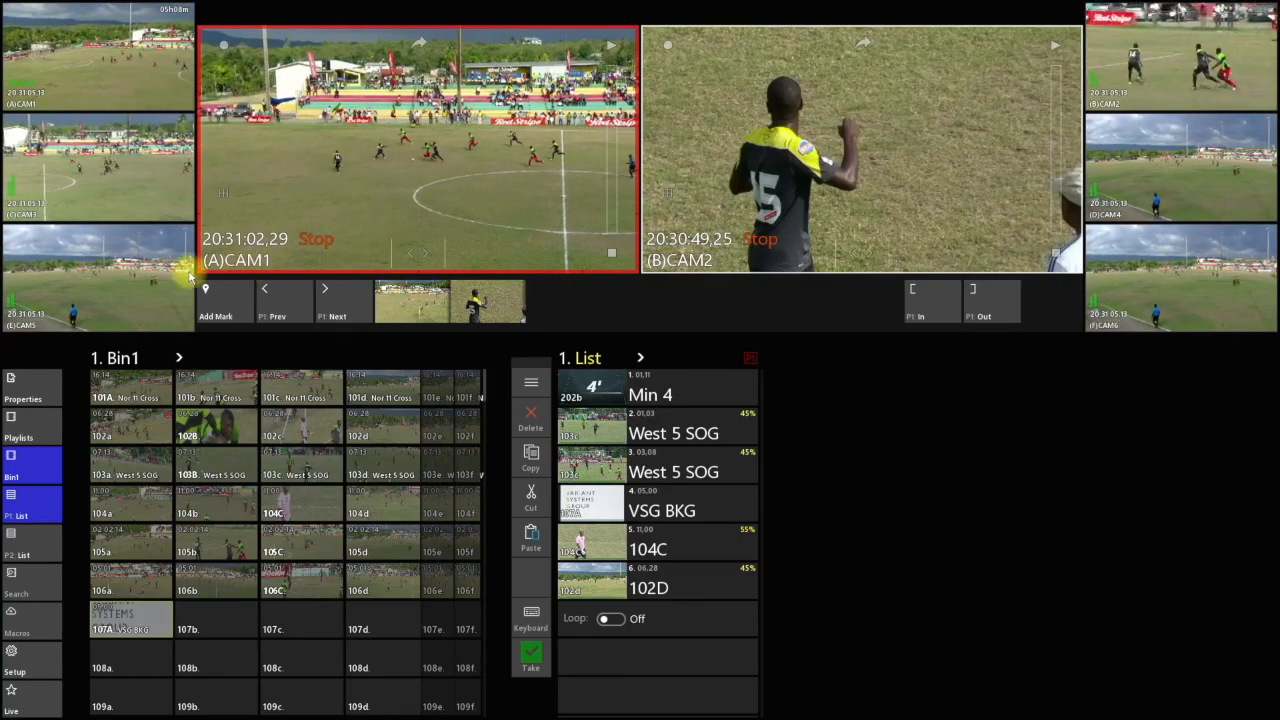
click(220, 300)
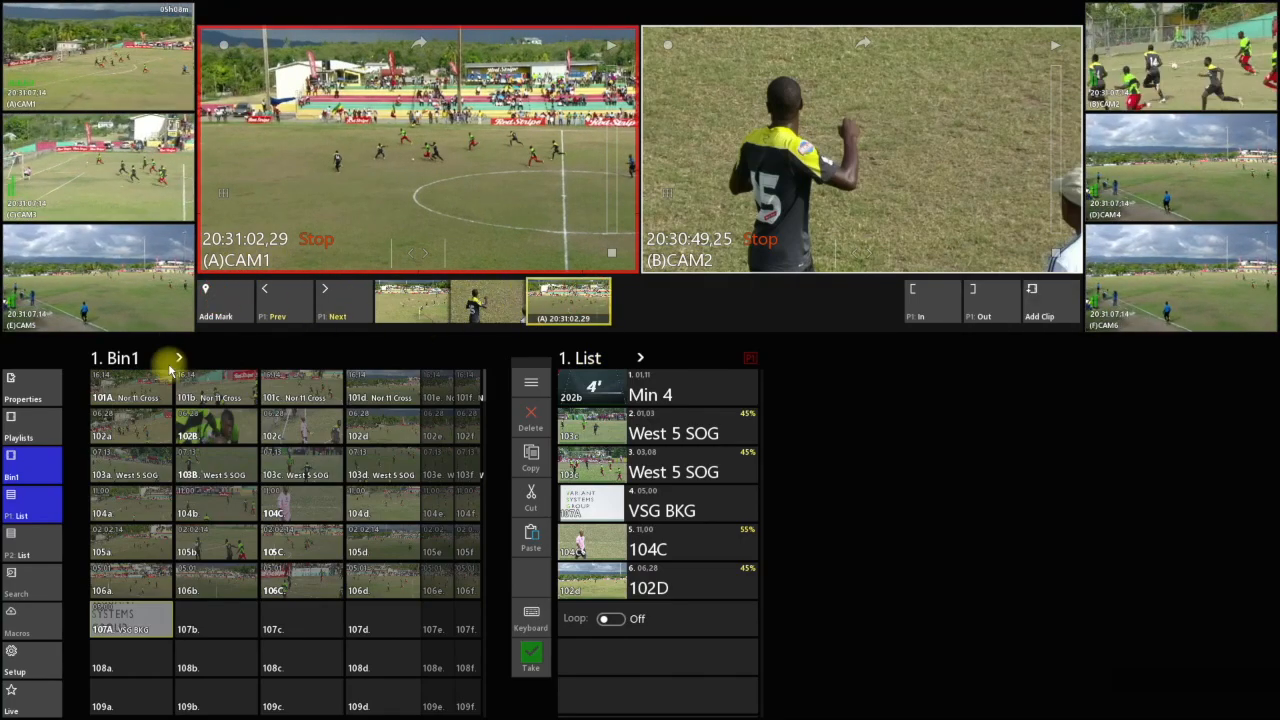
click(22, 388)
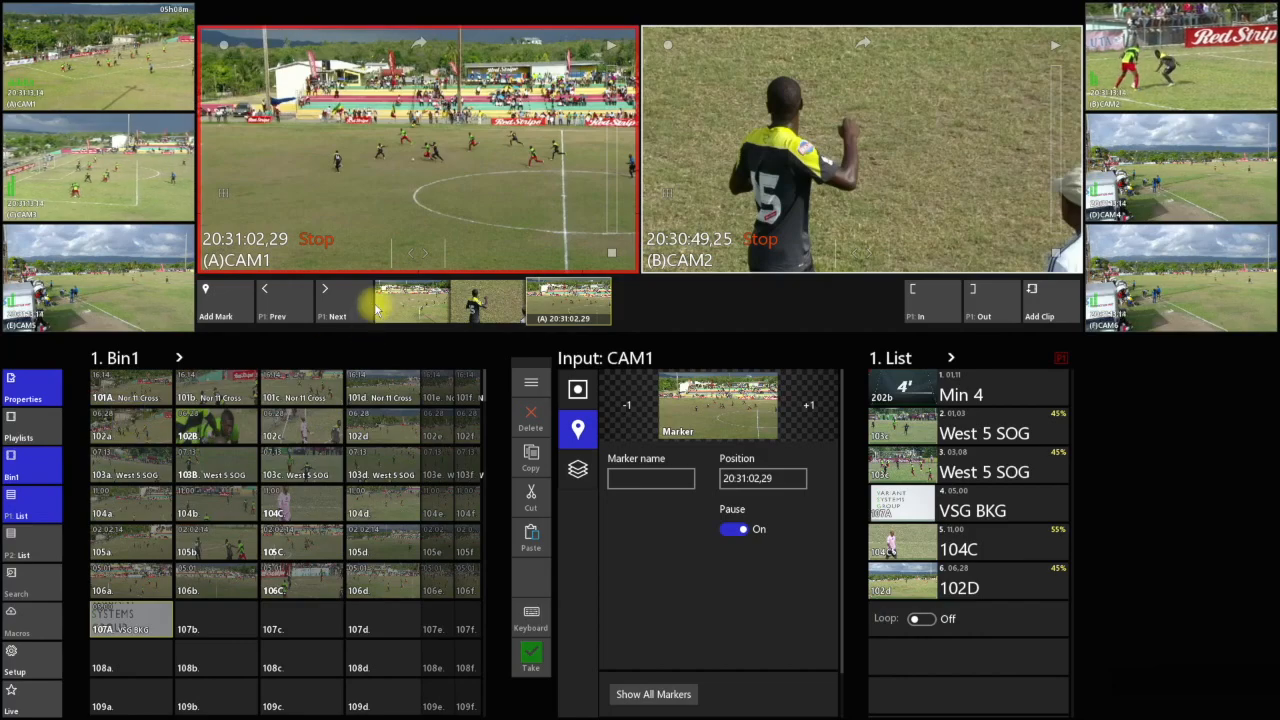
Play CAM1 on P1 in slow motion at about 52% speed and stop it at 20:31:07,09
drag(418, 252, 287, 254)
drag(609, 224, 608, 128)
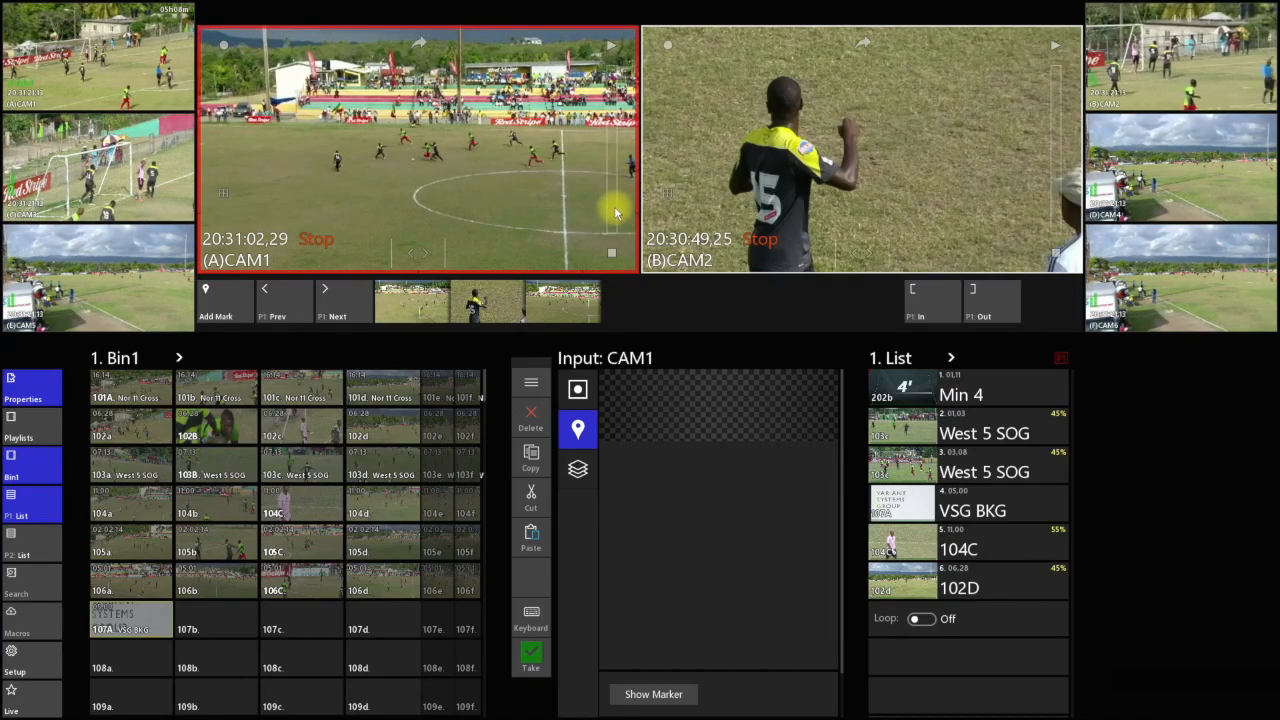
drag(609, 222, 617, 137)
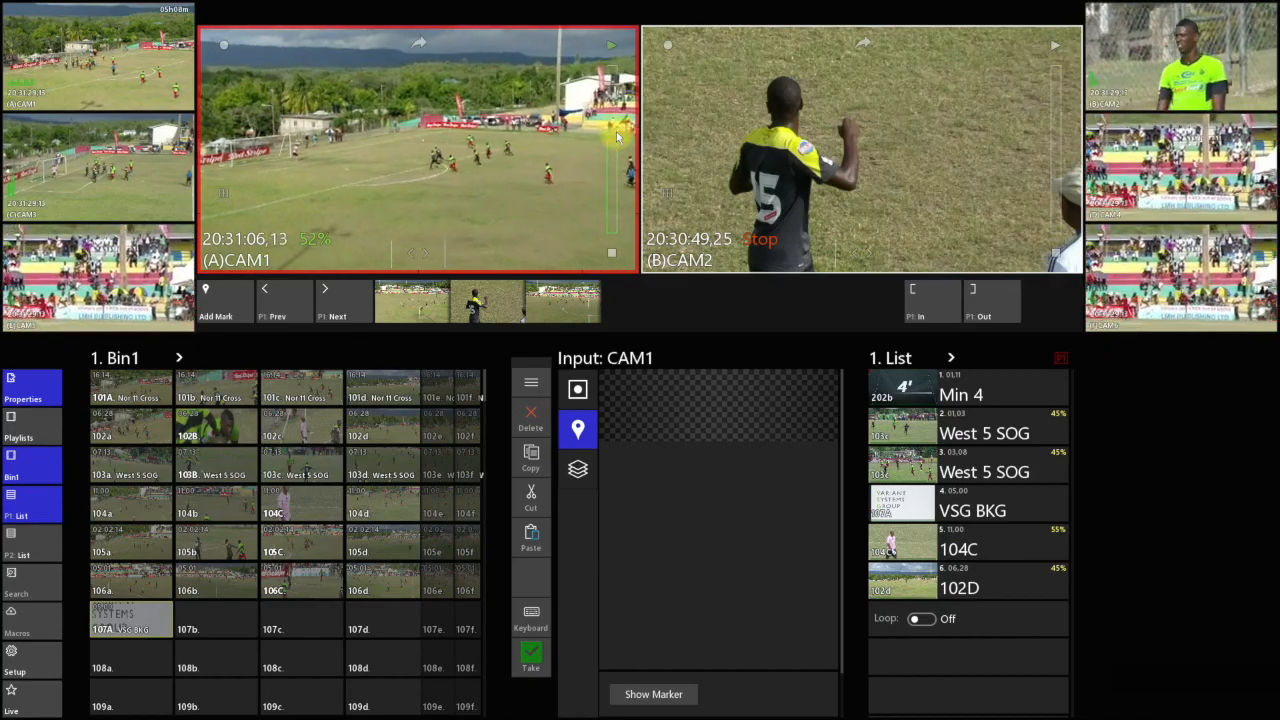
click(612, 255)
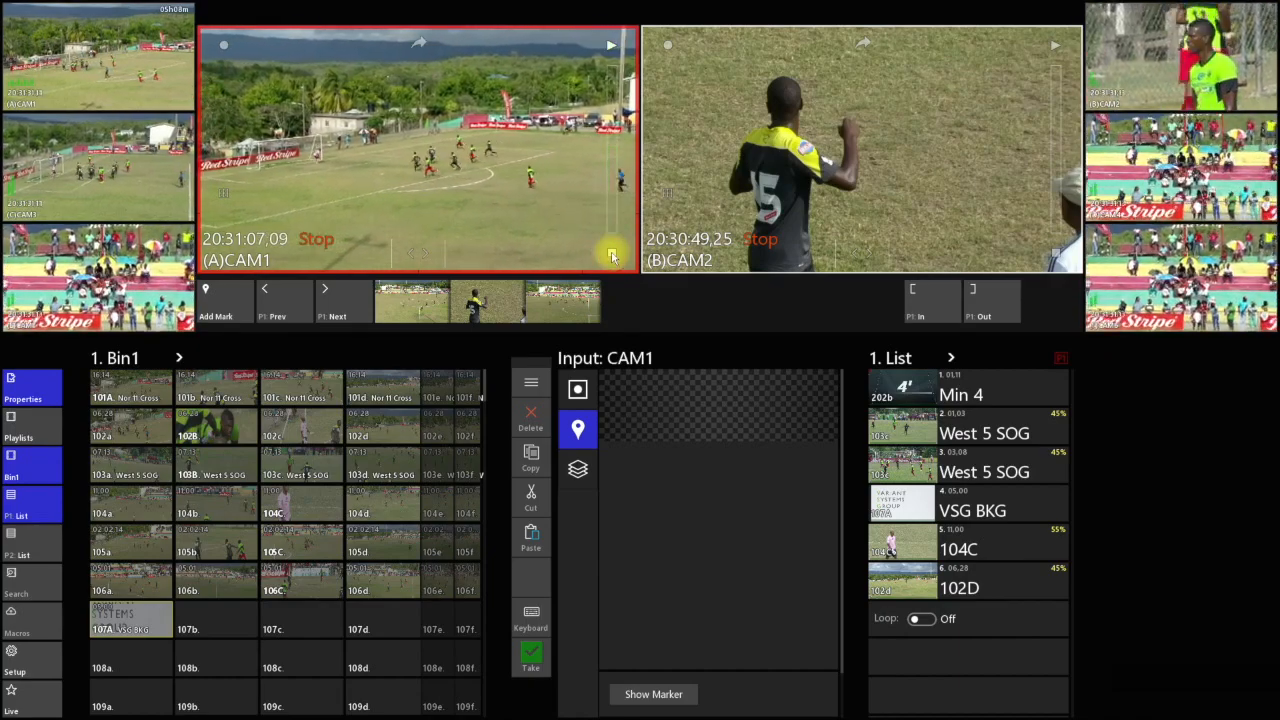
Cue clip 101c on P2 and add a marker at 19:16:30,20 with pause on
click(664, 47)
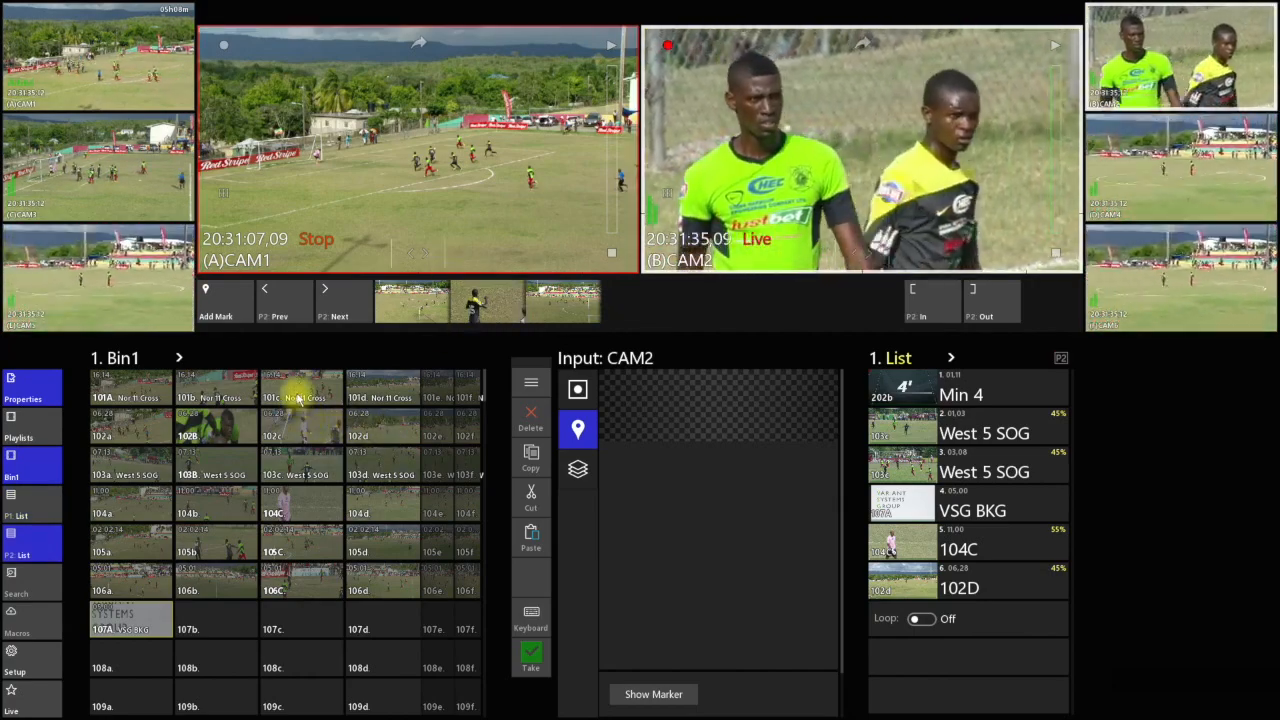
click(297, 385)
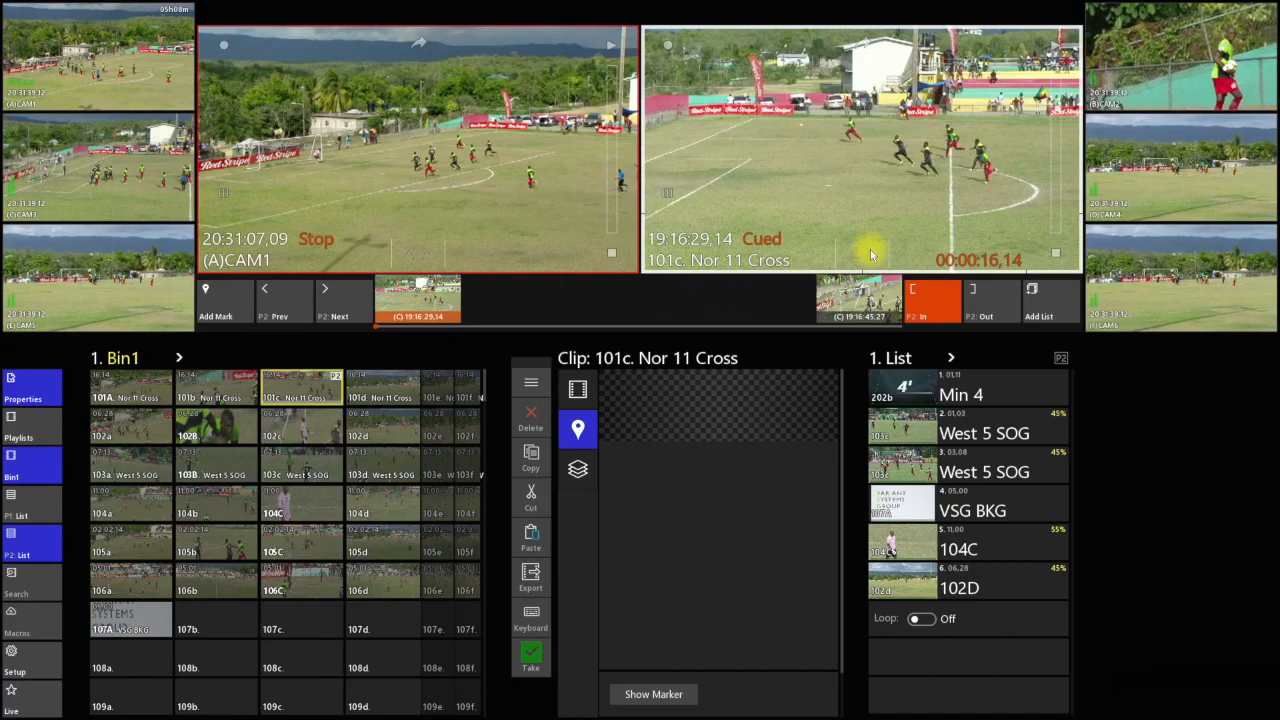
drag(876, 254, 939, 252)
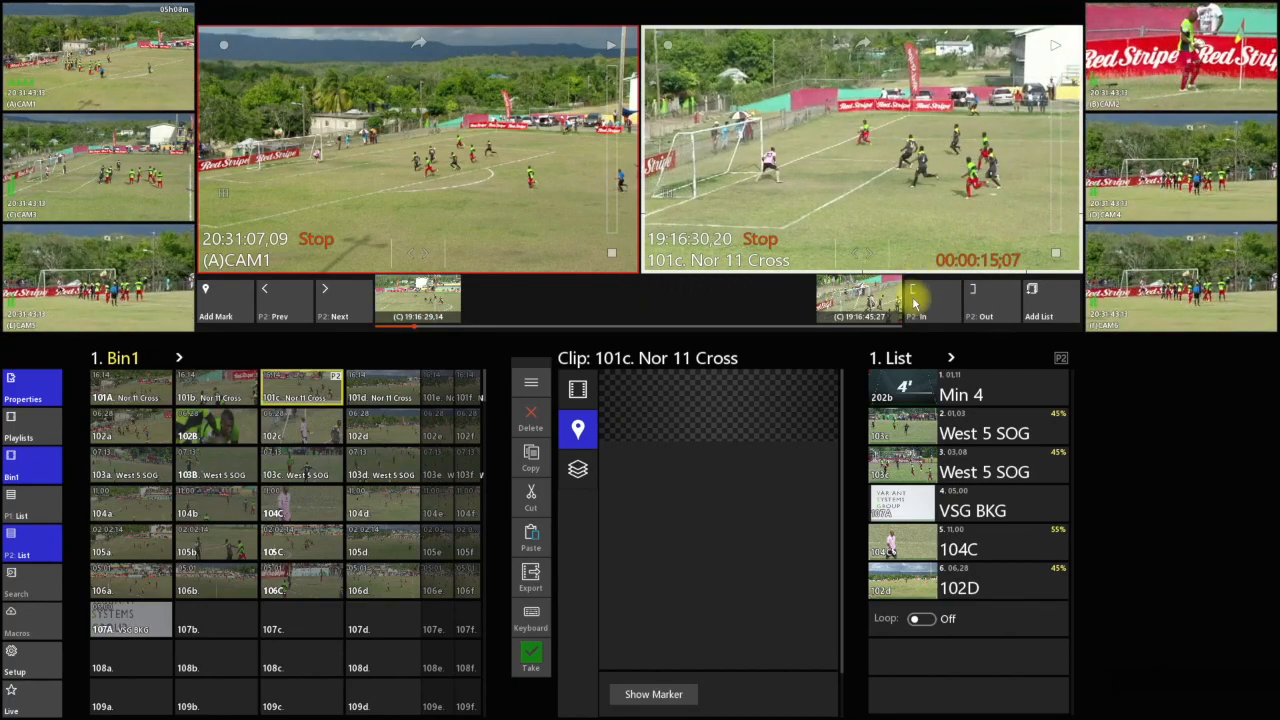
click(234, 313)
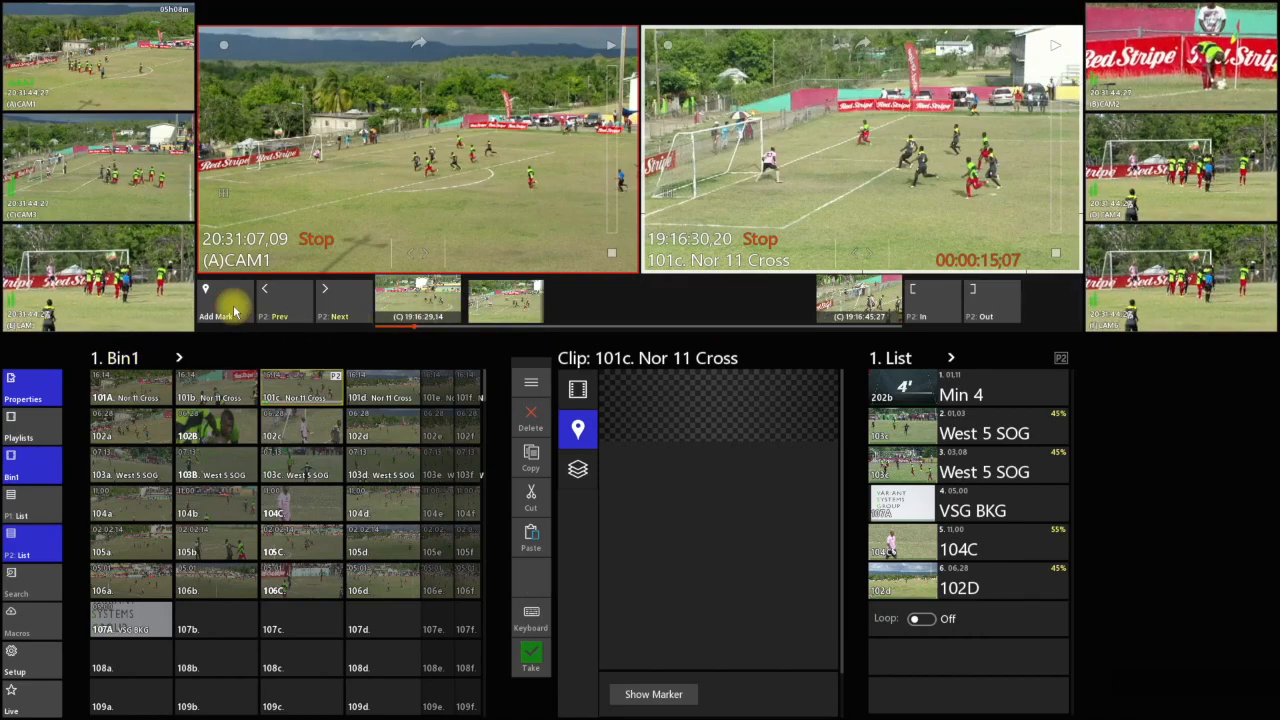
click(507, 295)
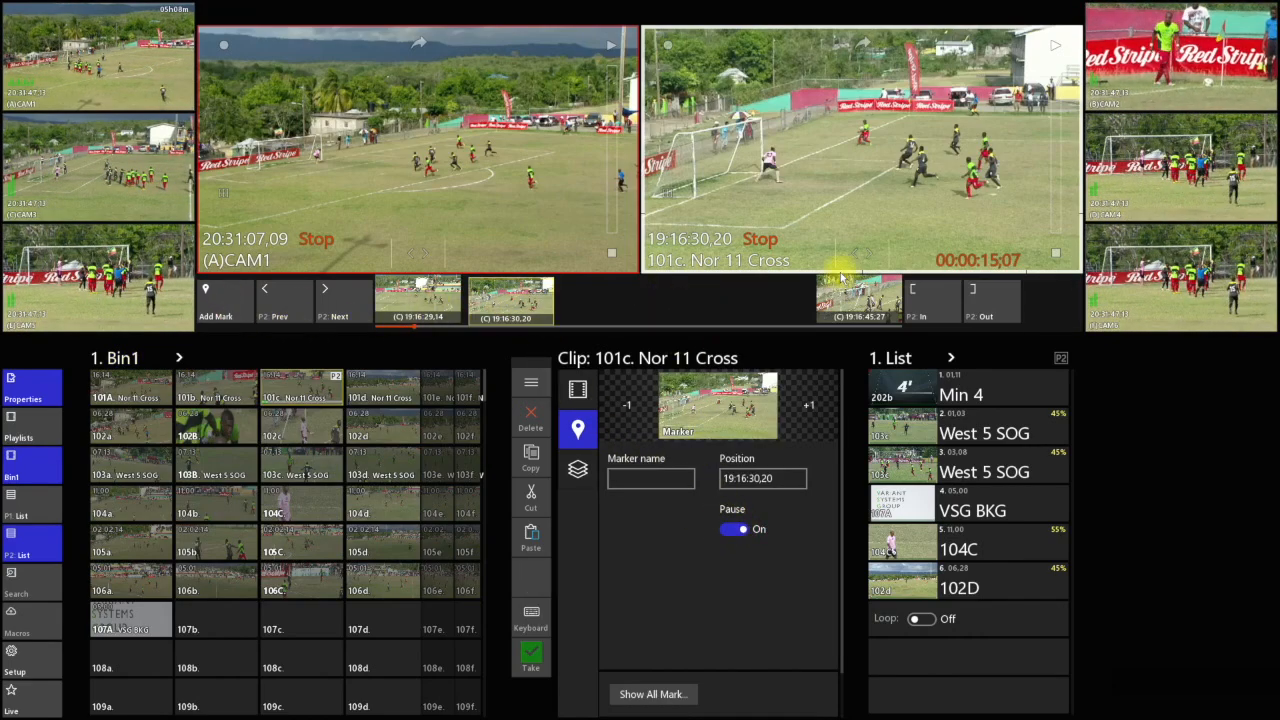
Advance clip 101c to 19:16:34;09, add a second marker there and turn its pause on
drag(868, 248, 951, 250)
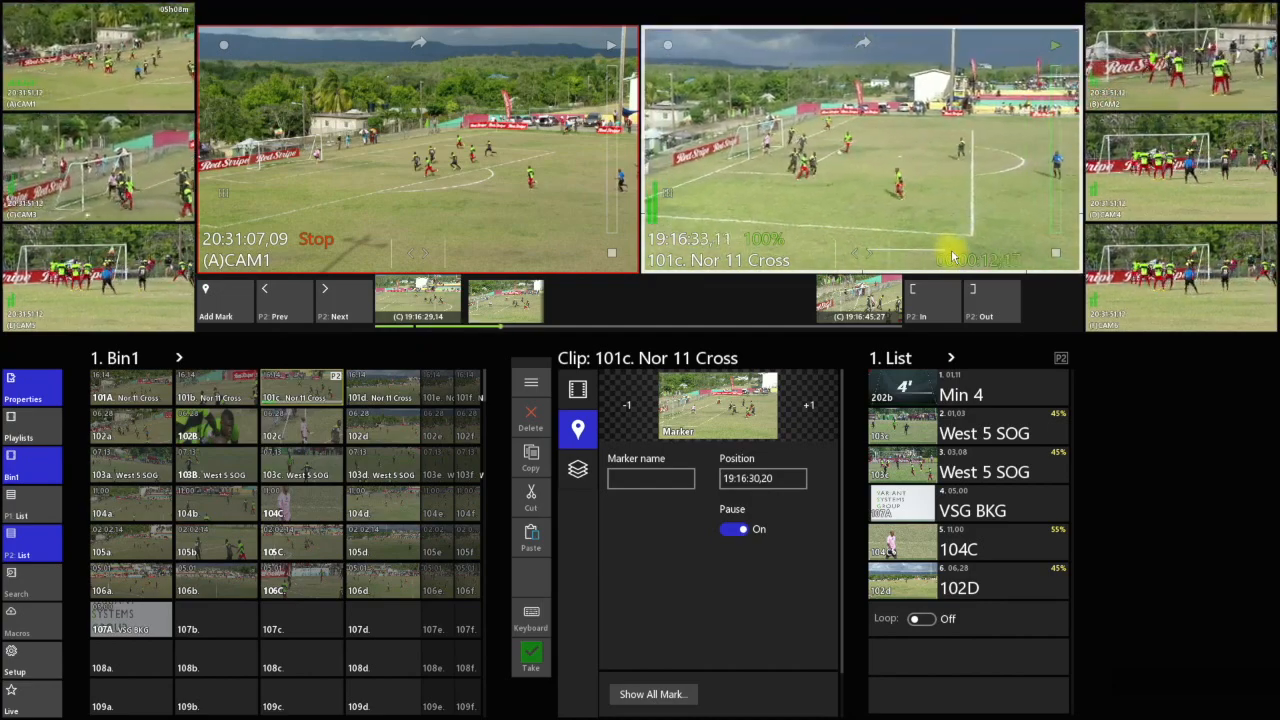
drag(951, 256, 892, 258)
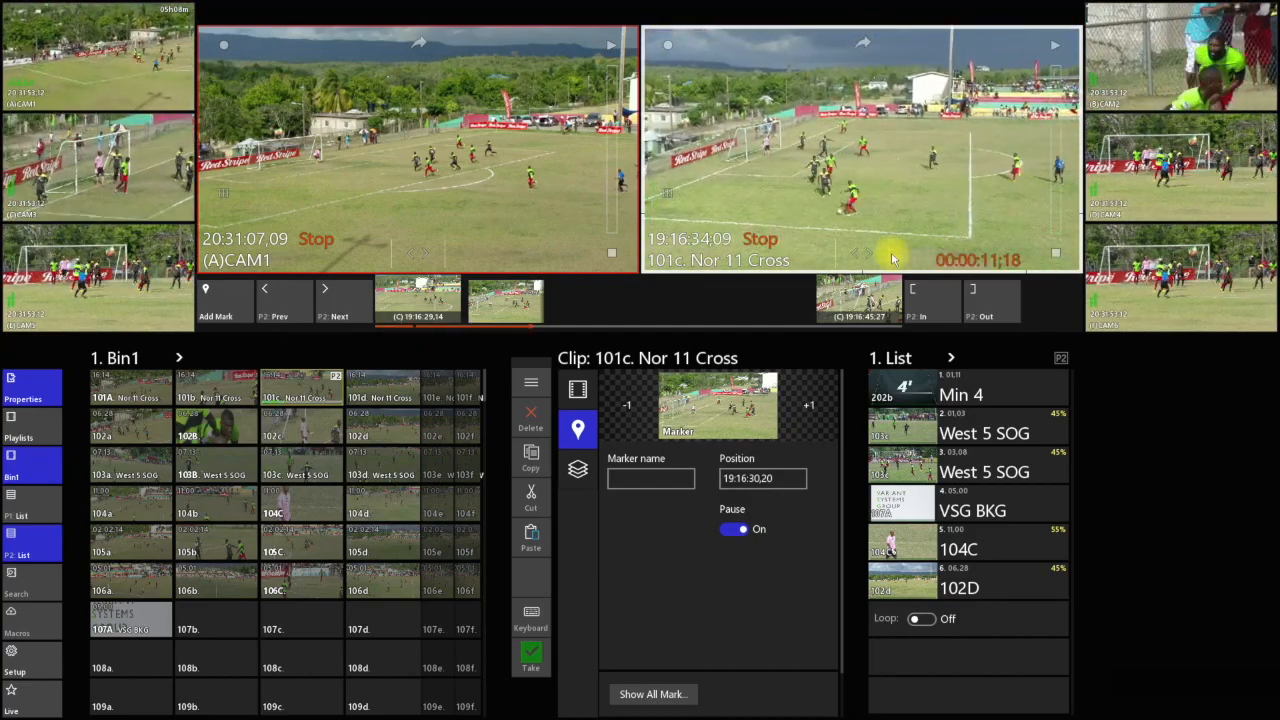
click(220, 312)
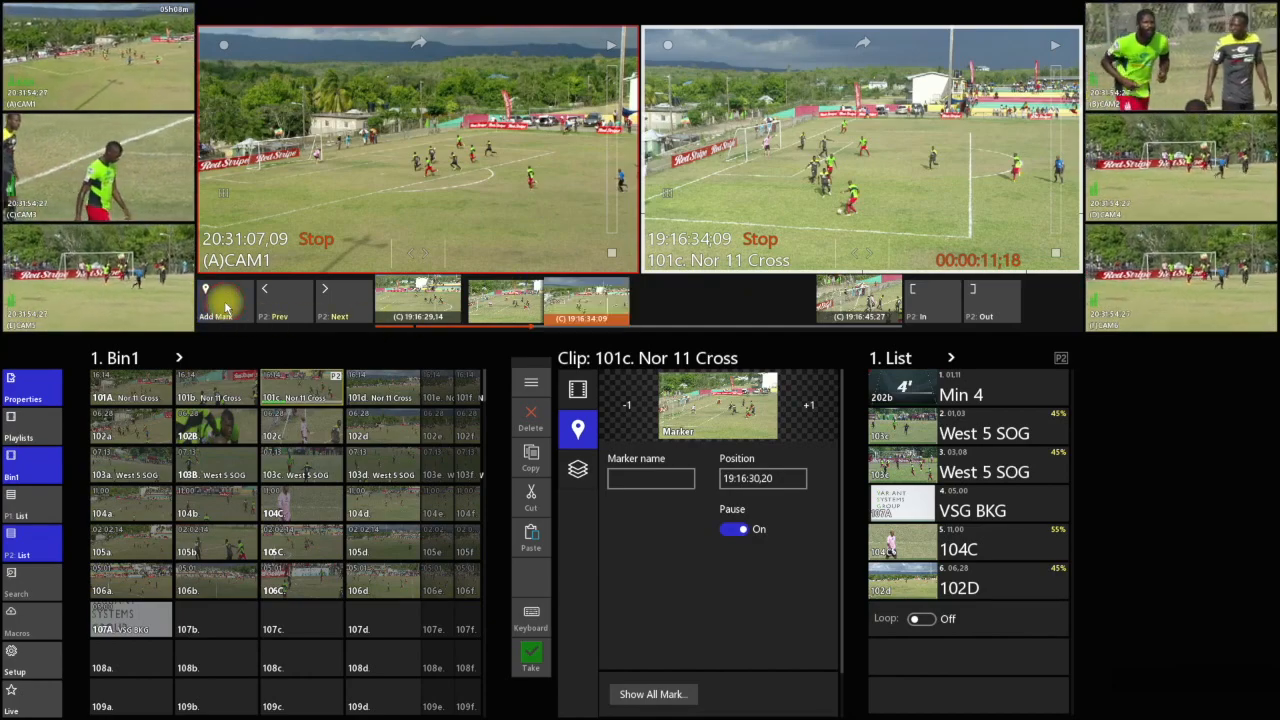
click(599, 323)
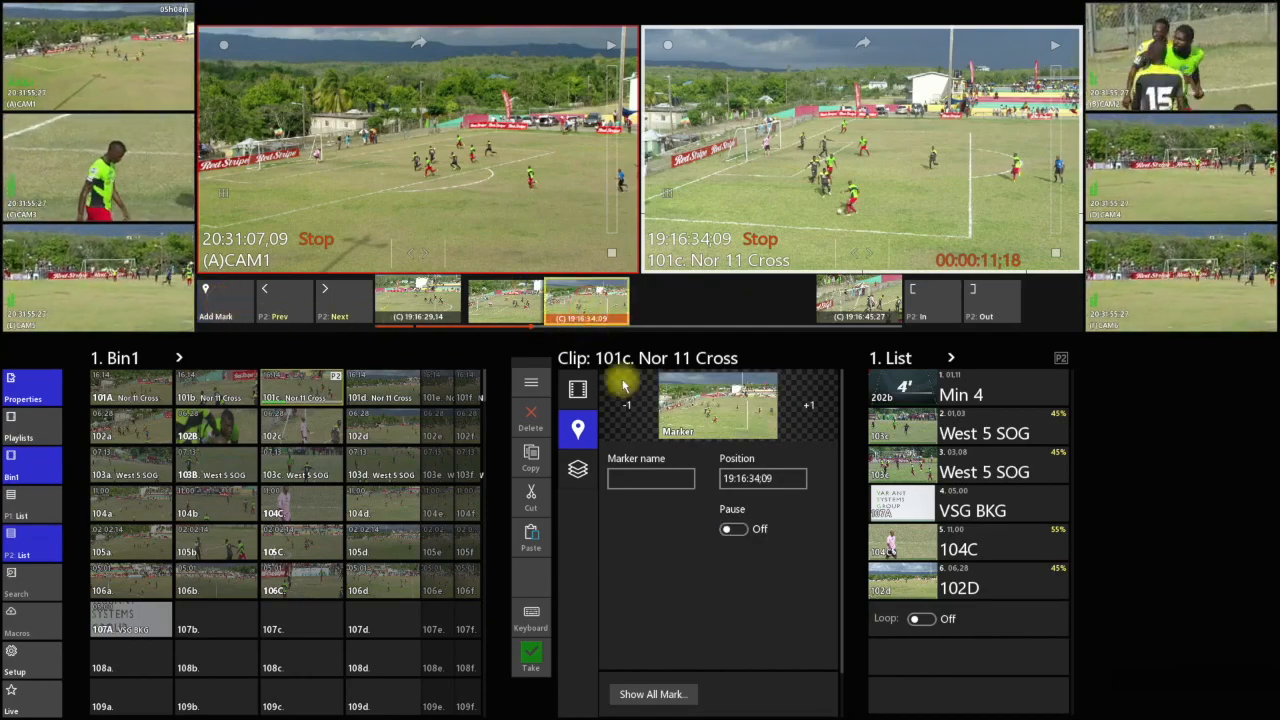
click(740, 530)
Play clip 101c on P2 from its in point, resuming playback at each pause marker until the out point
click(416, 306)
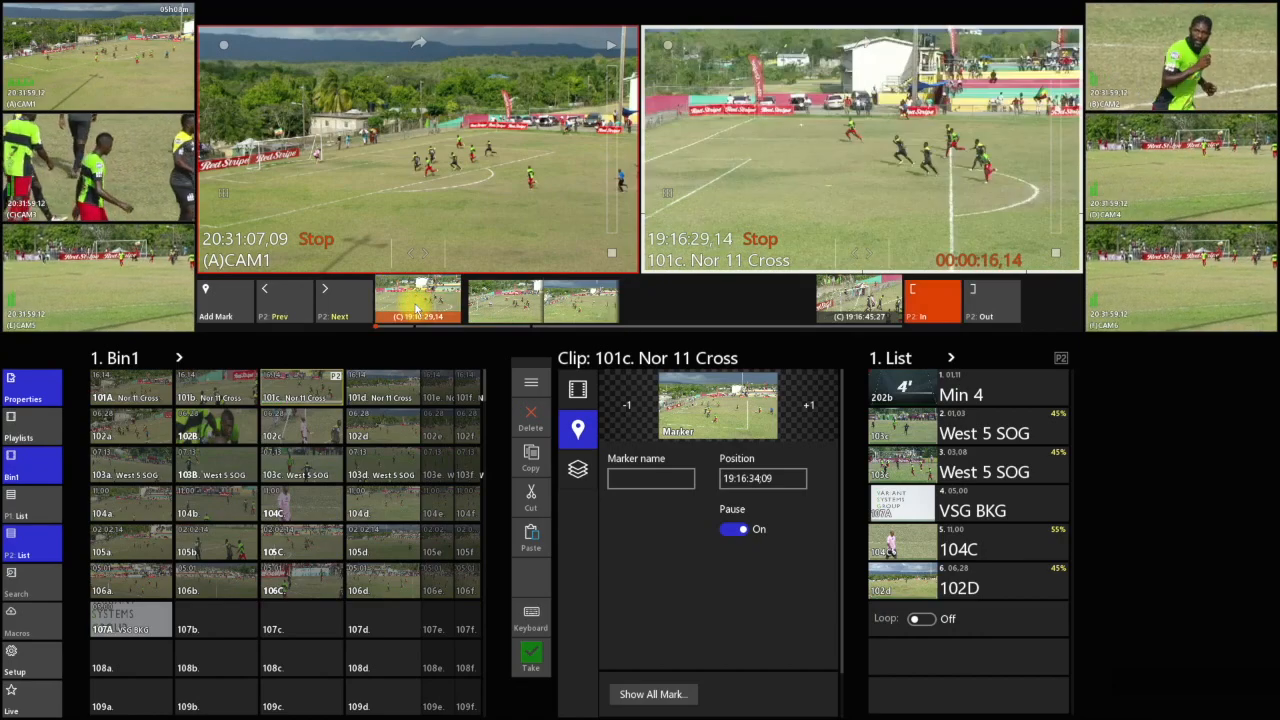
click(1057, 53)
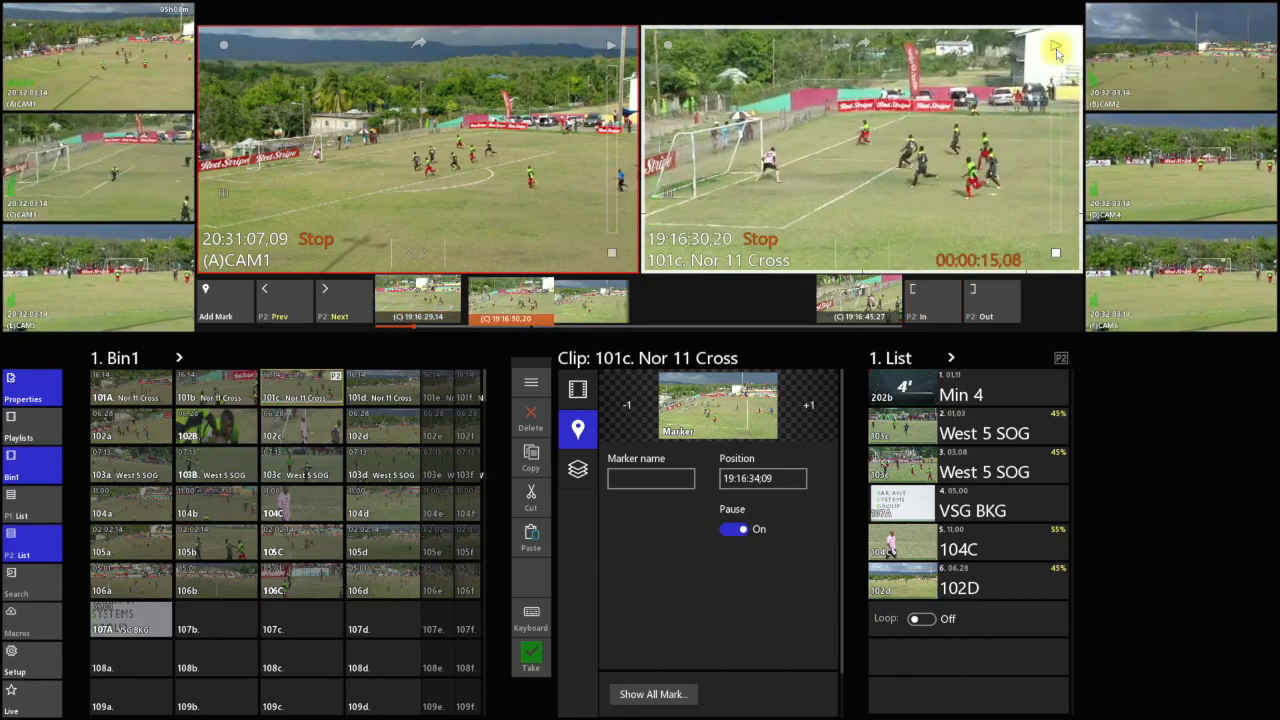
click(1055, 52)
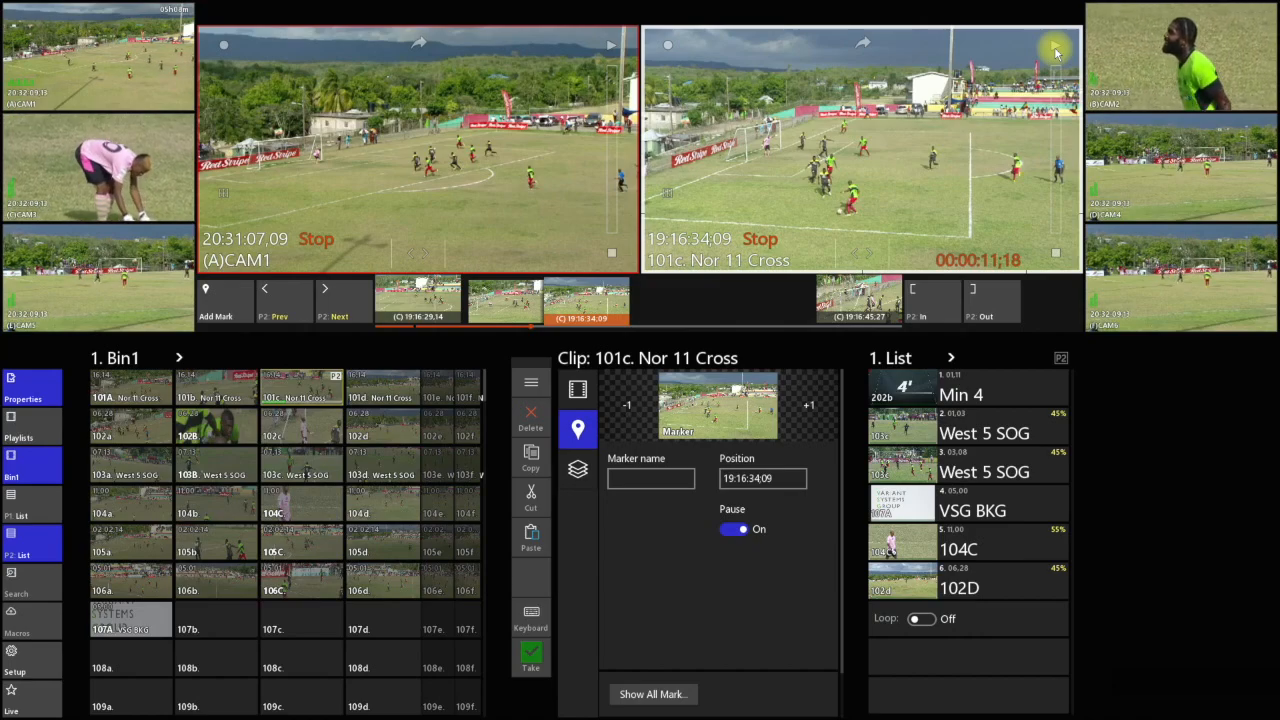
click(1055, 52)
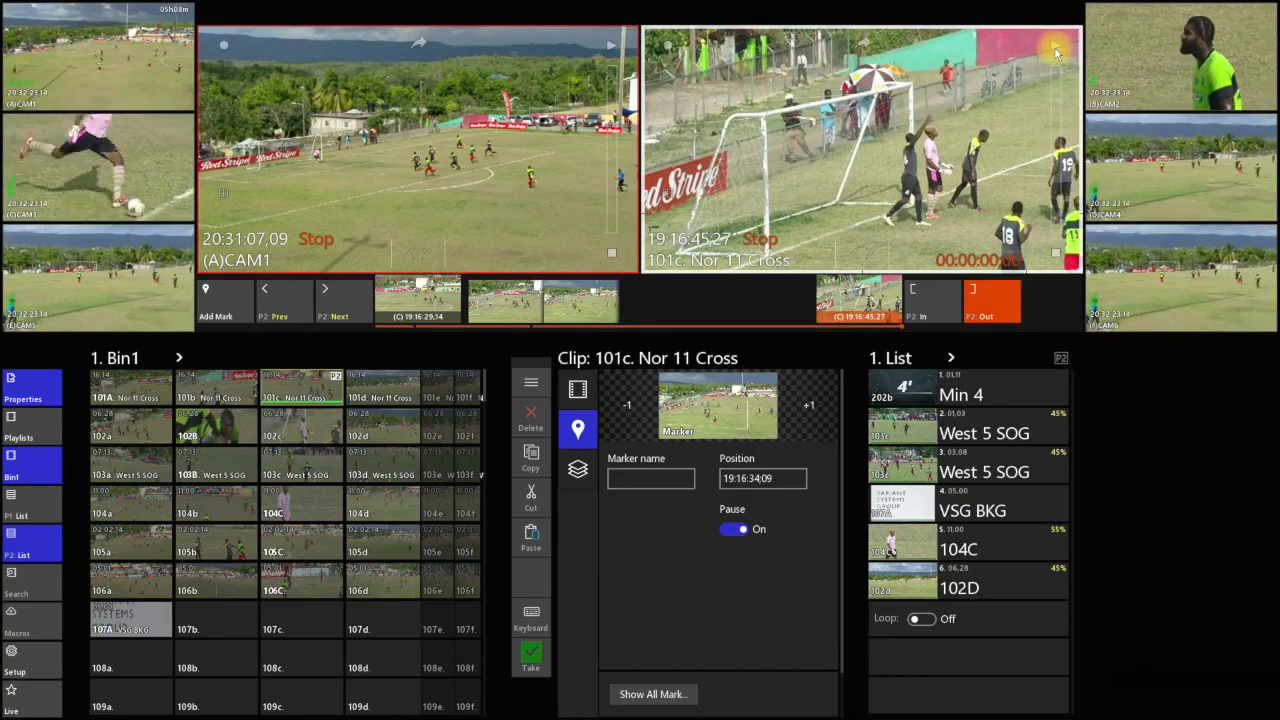
Cue clip 101d on P2 and switch back to clip 101c, cued at its in point
click(372, 390)
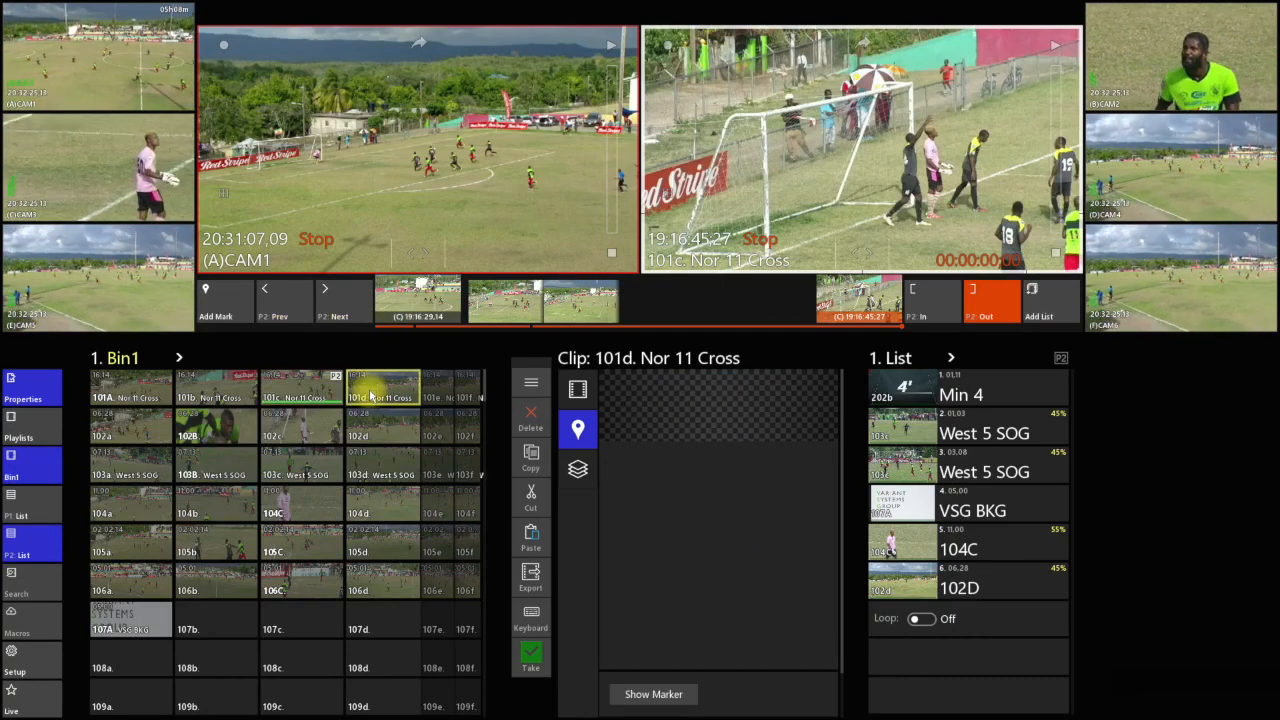
click(377, 396)
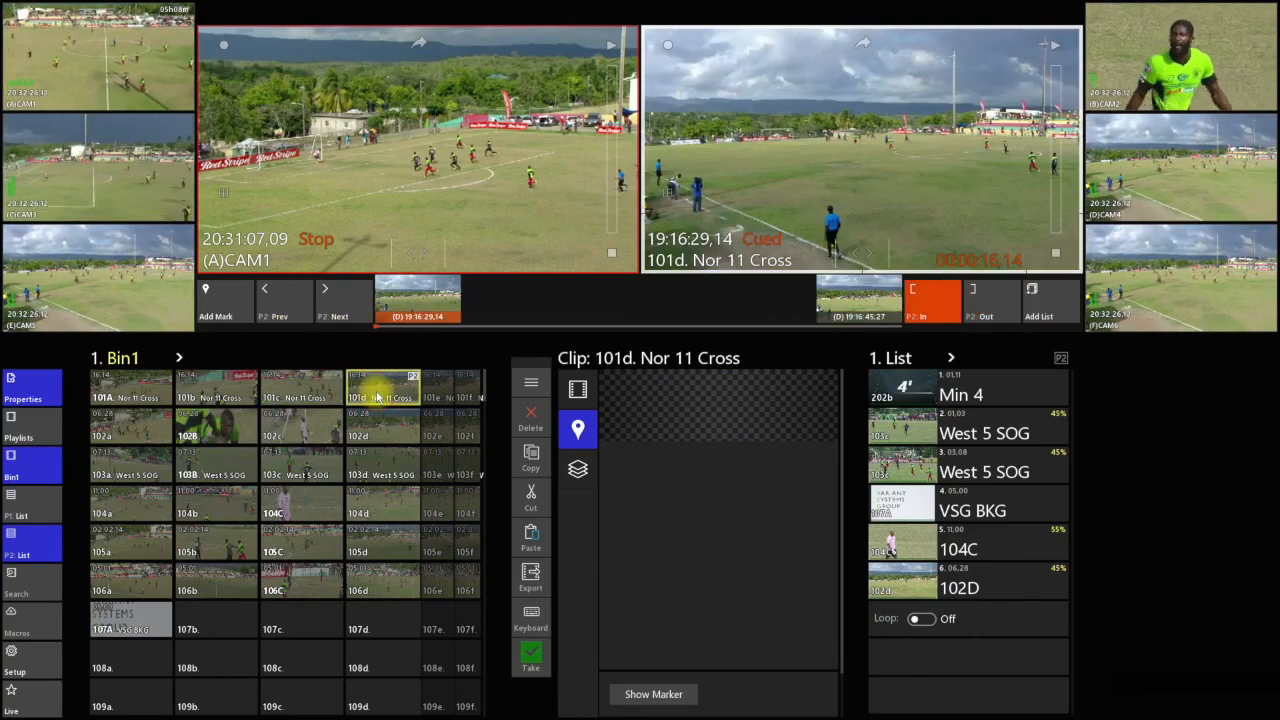
click(322, 403)
click(320, 400)
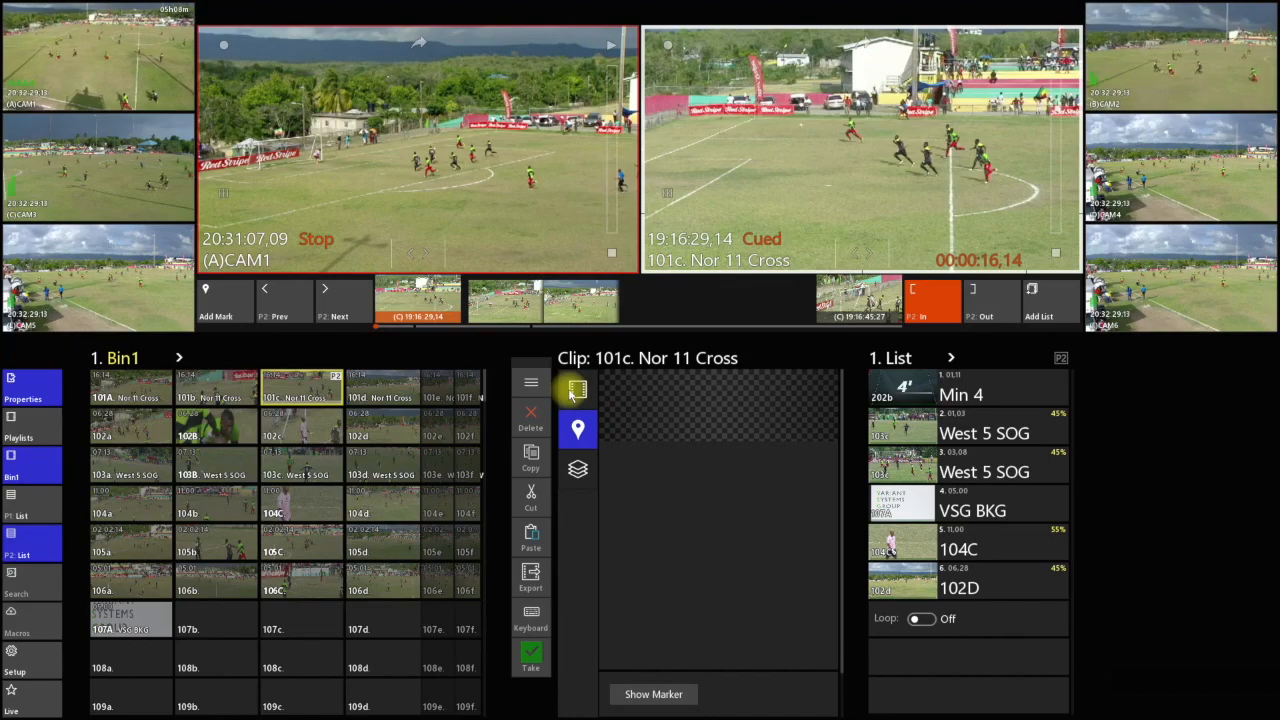
Turn pause off for the clip 101c markers at 19:16:30,20 and 19:16:34;09
click(533, 299)
click(735, 528)
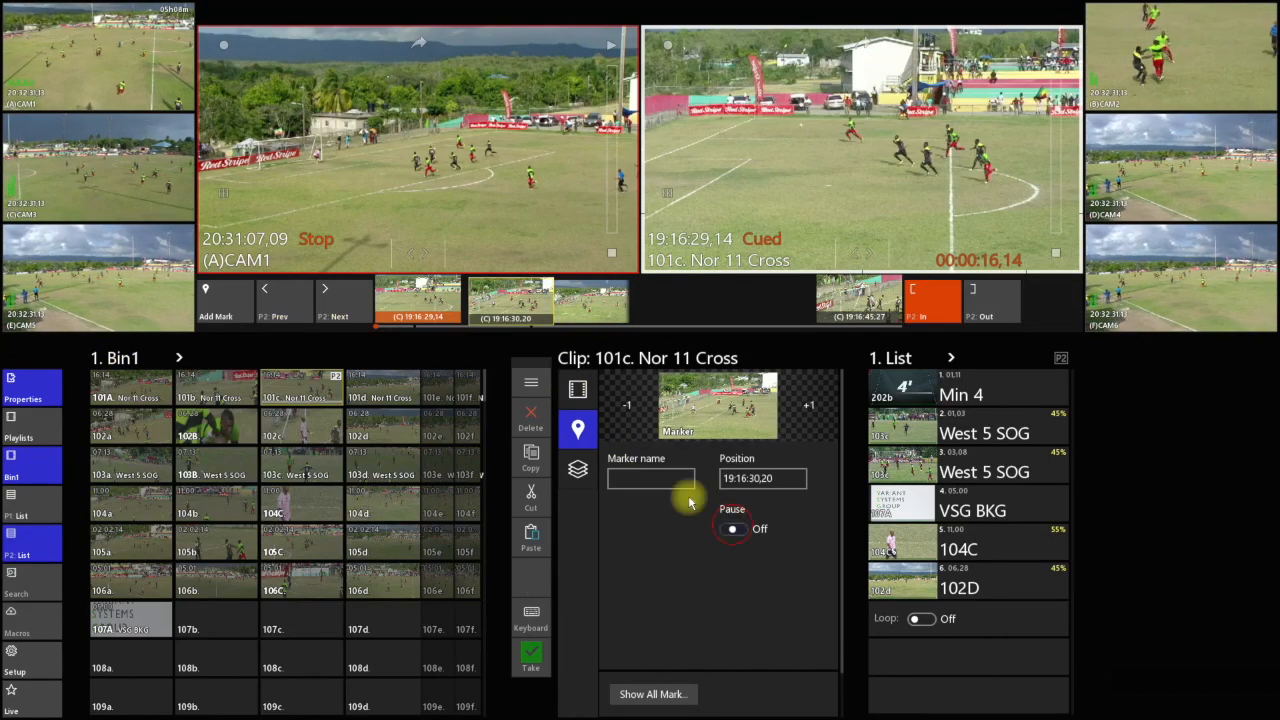
click(600, 305)
click(735, 528)
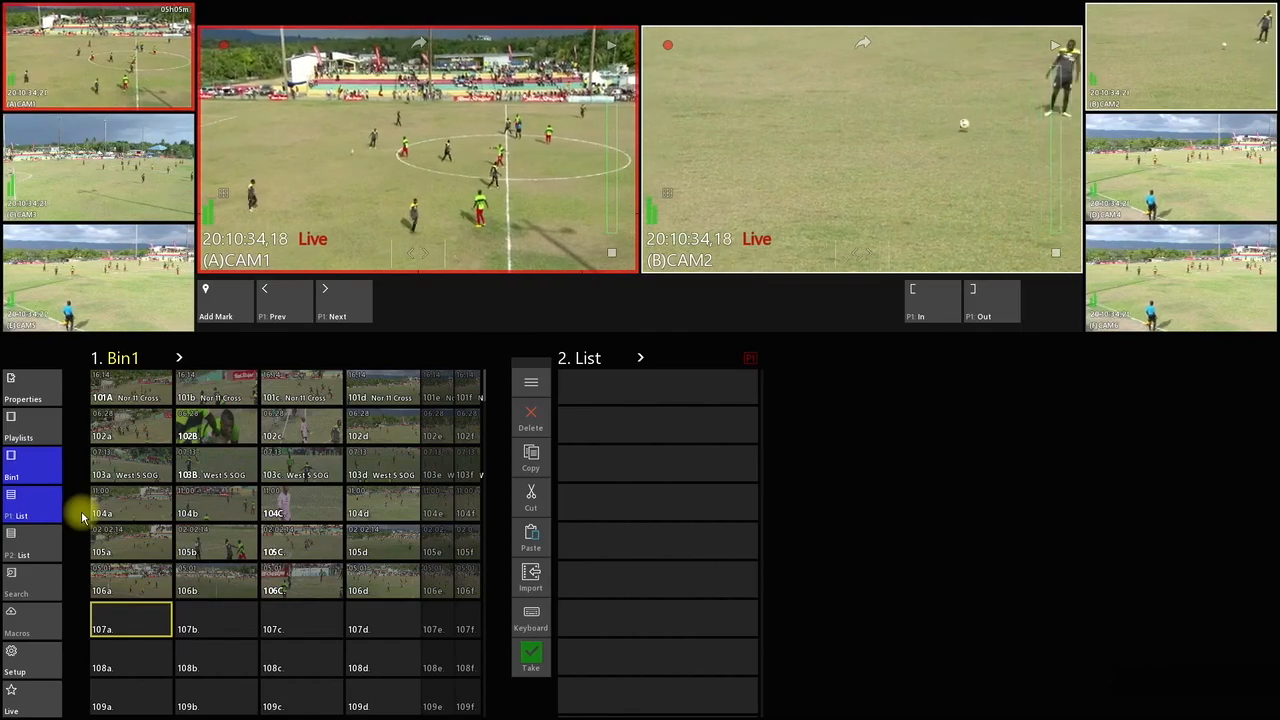
Switch to Dante Controller, expand the OLAF-ENVIVO, OSOURCE and XLR-SpeakerOut channels to examine the audio routing, and close it
key(super)
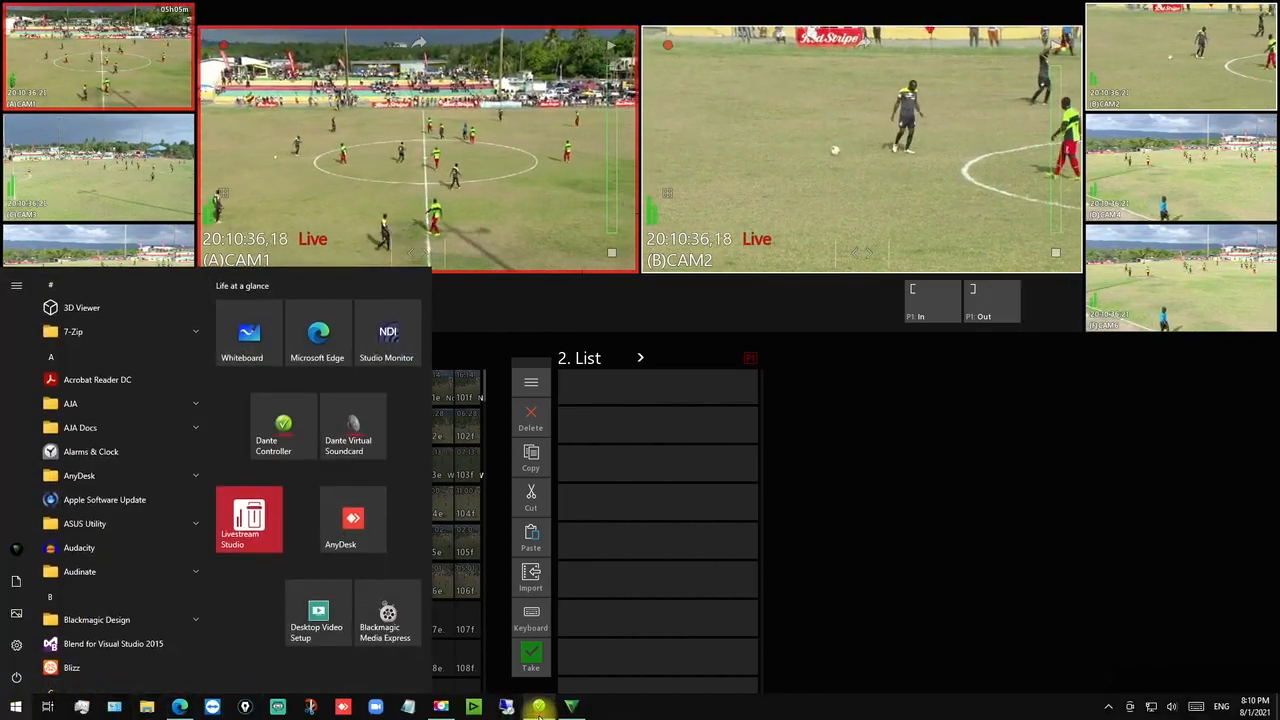
click(538, 707)
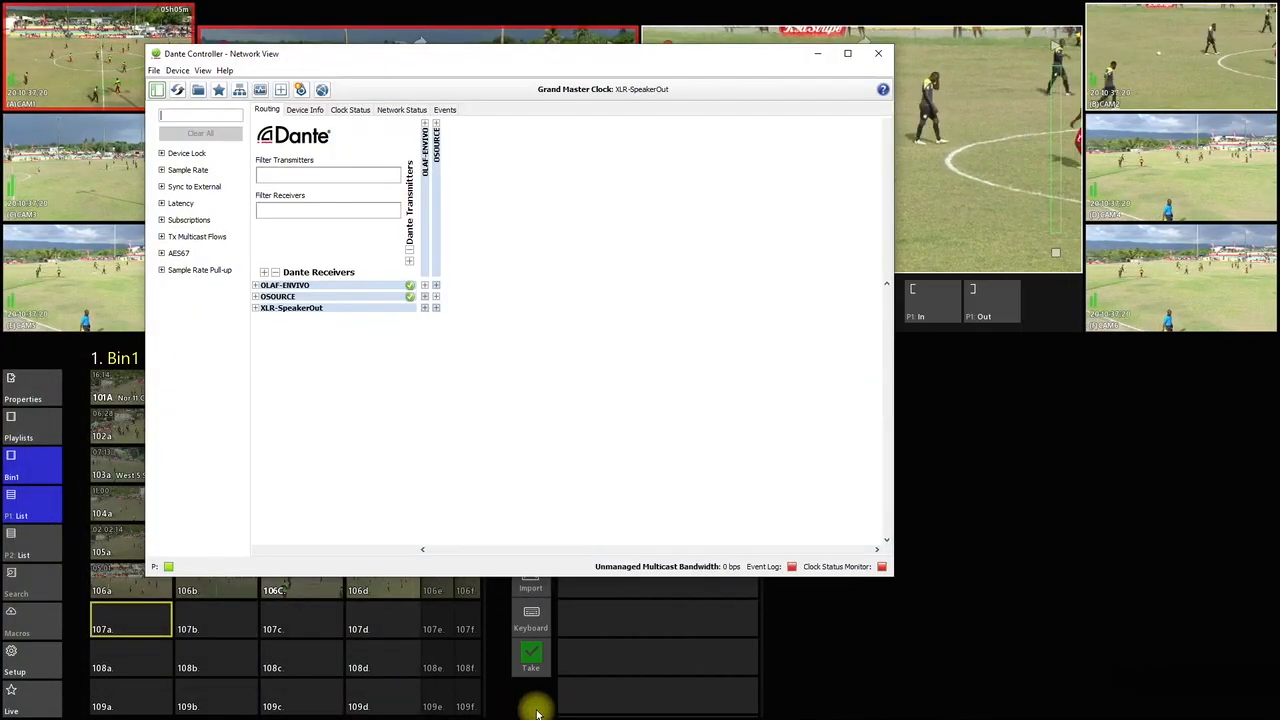
click(424, 286)
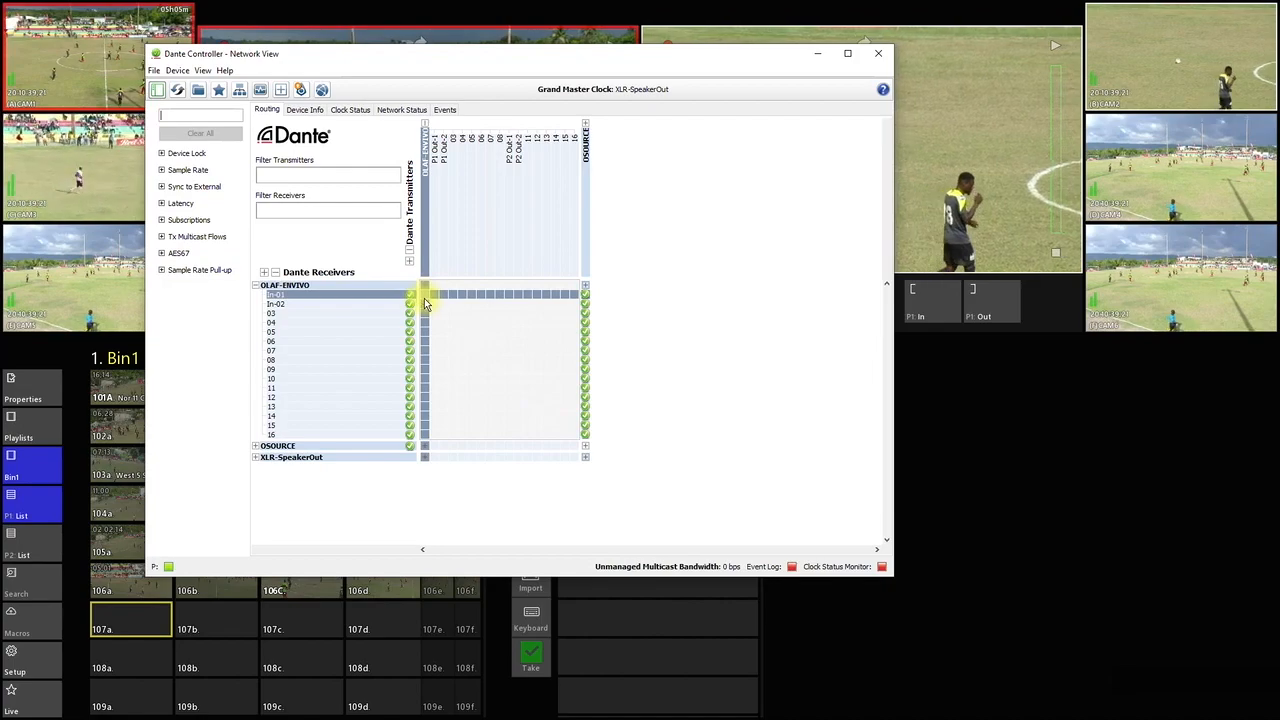
click(587, 458)
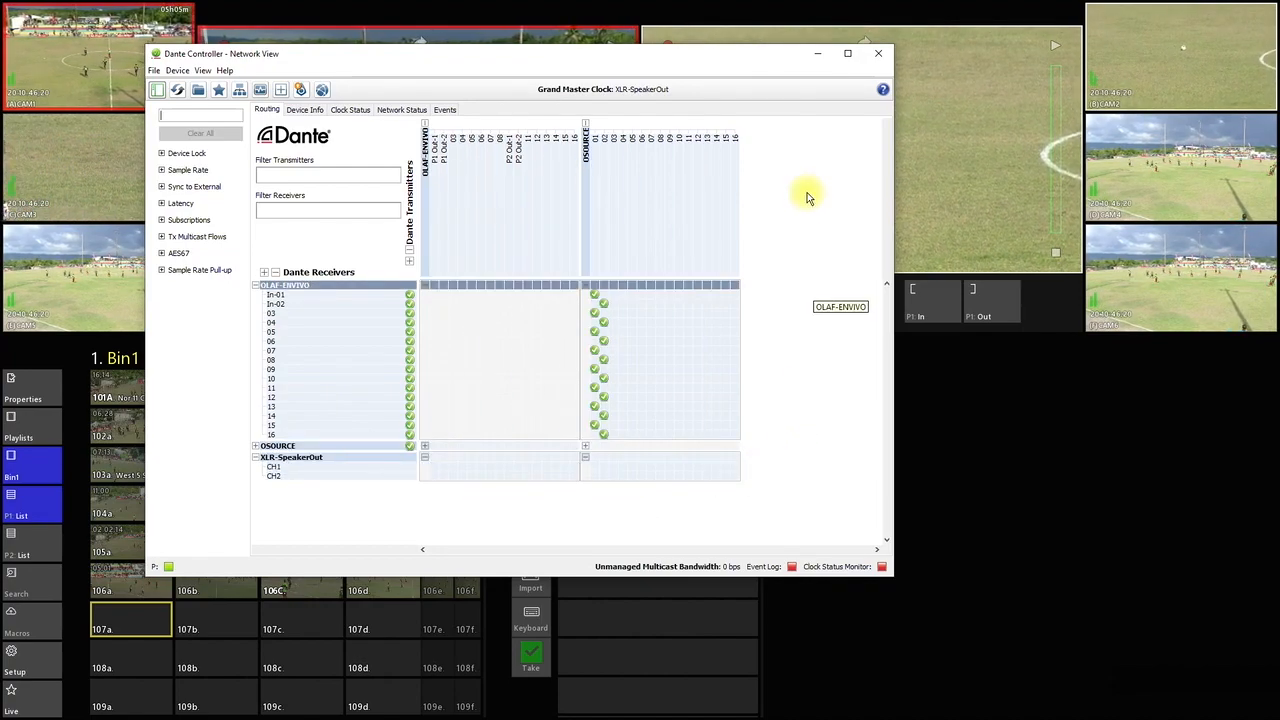
click(878, 53)
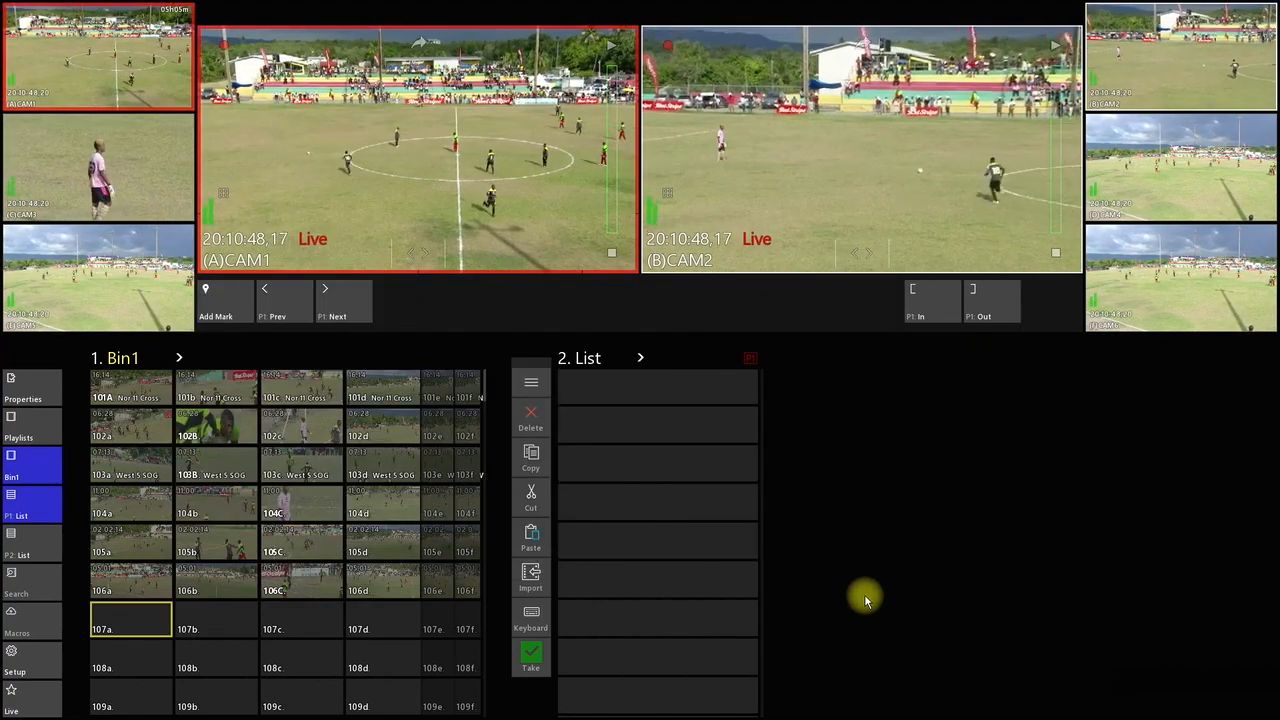
Route the audio of input A (CAM1) from the Dante inputs in the input setup
click(32, 664)
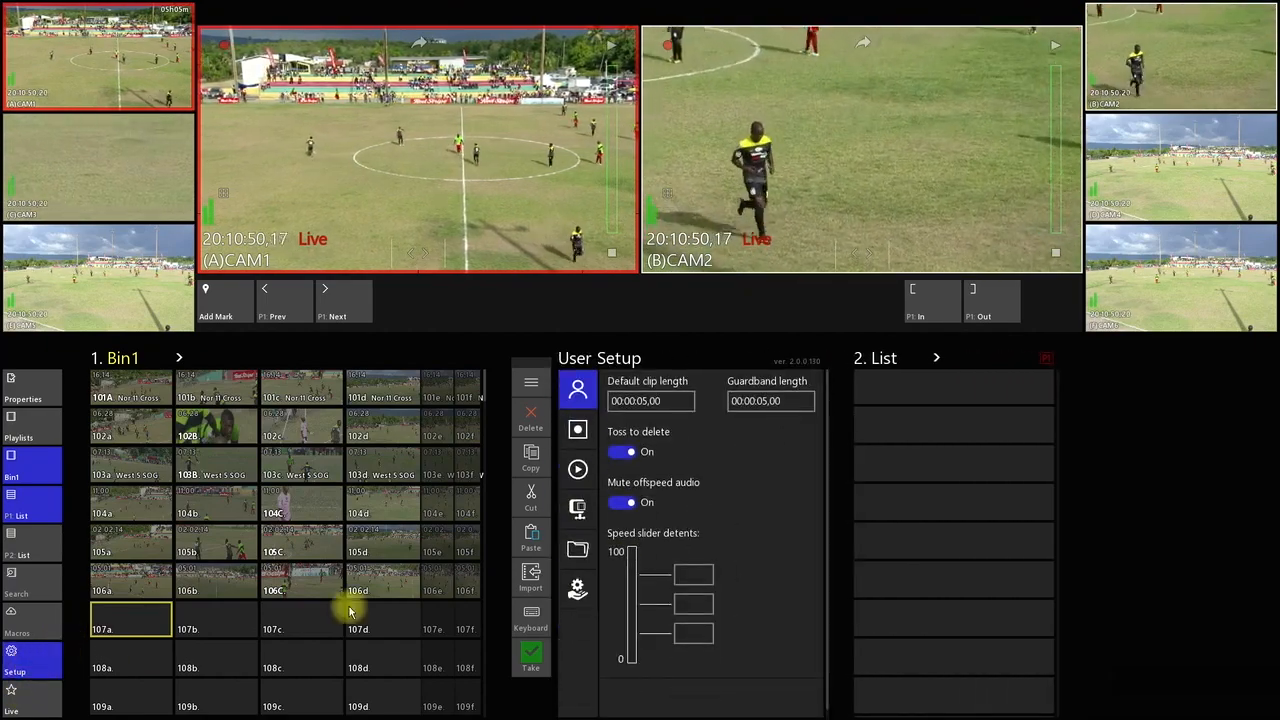
click(578, 430)
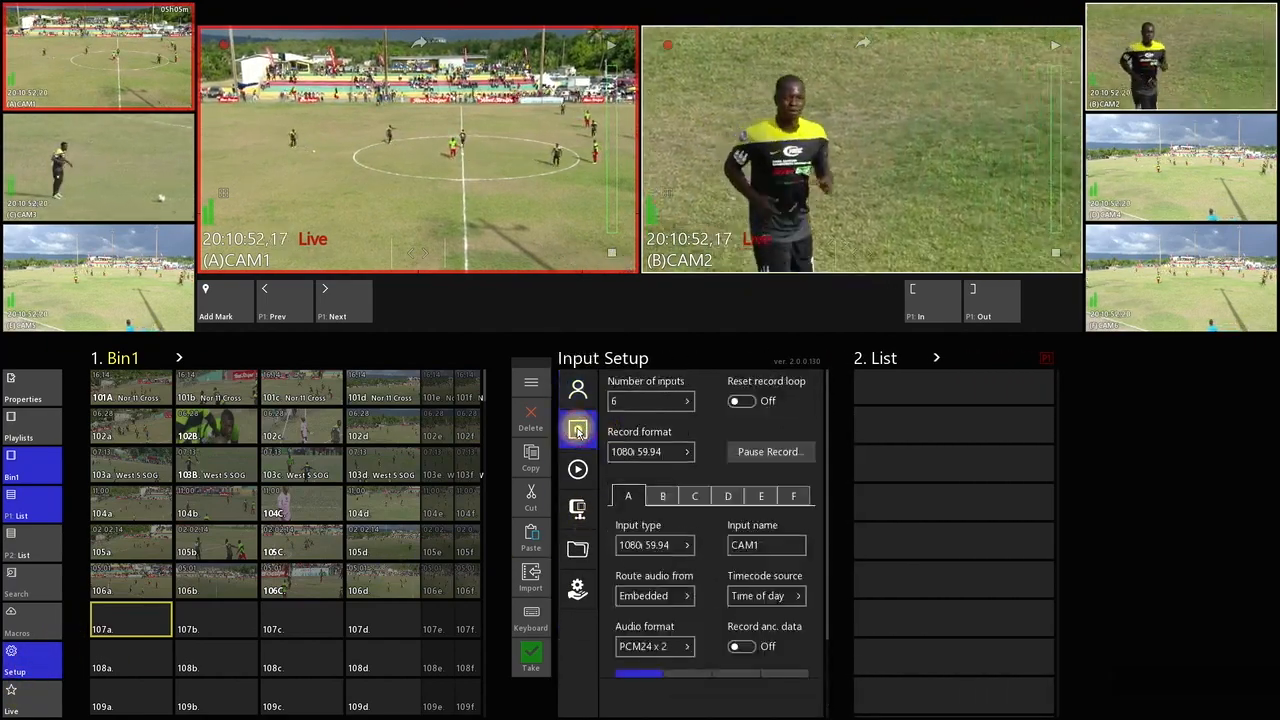
click(671, 595)
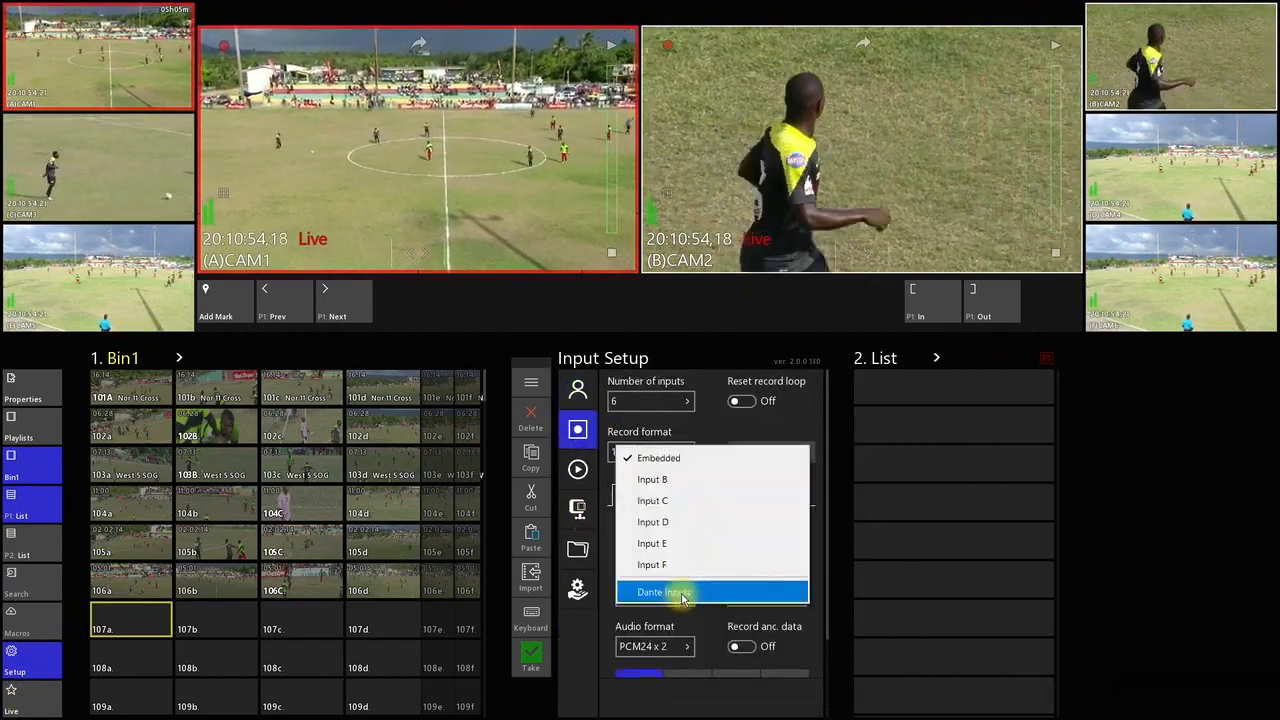
click(683, 593)
scroll(706, 610, down, 2)
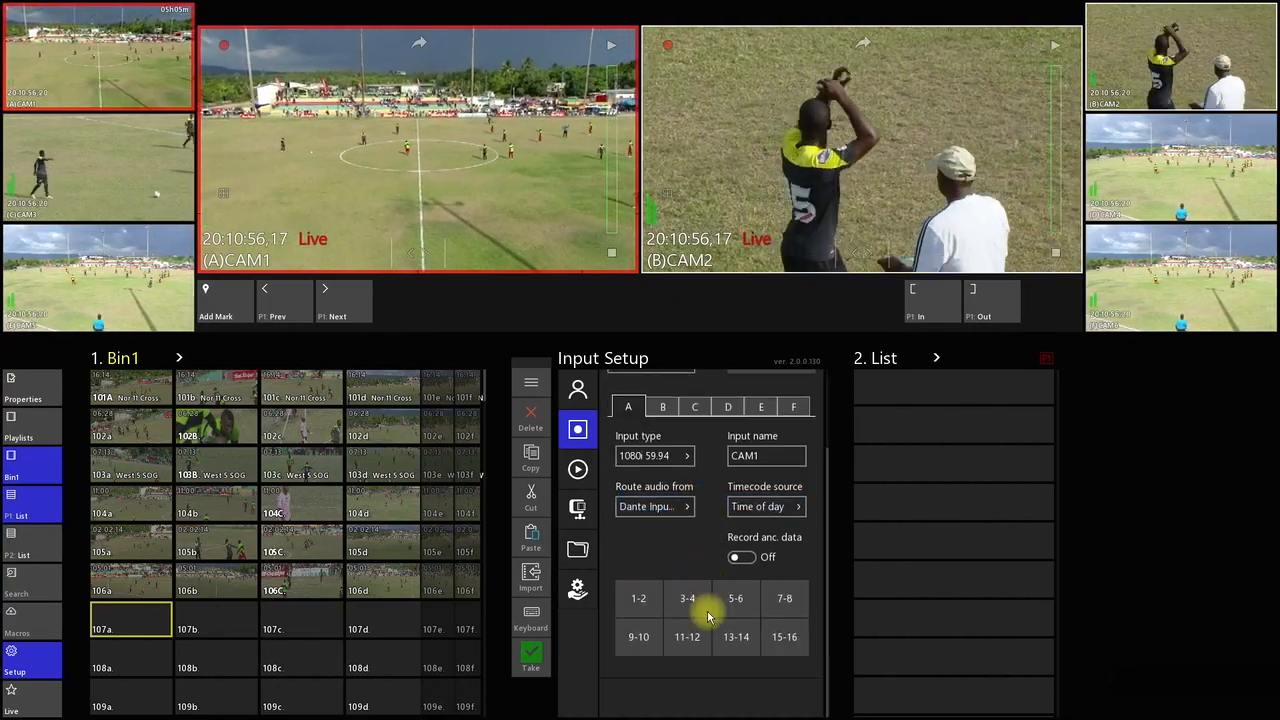
Enable Dante channel pairs 1-2, 3-4, 5-6 and 7-8 for input A
click(640, 607)
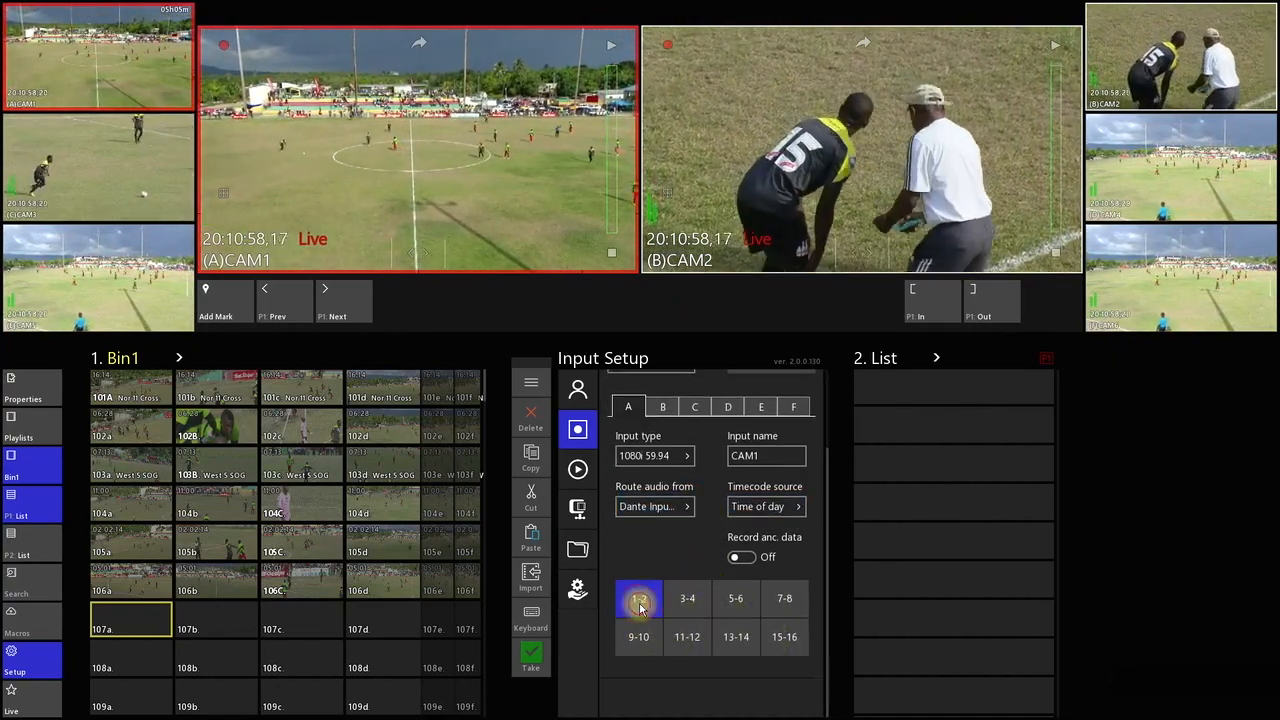
click(690, 600)
click(738, 600)
click(786, 600)
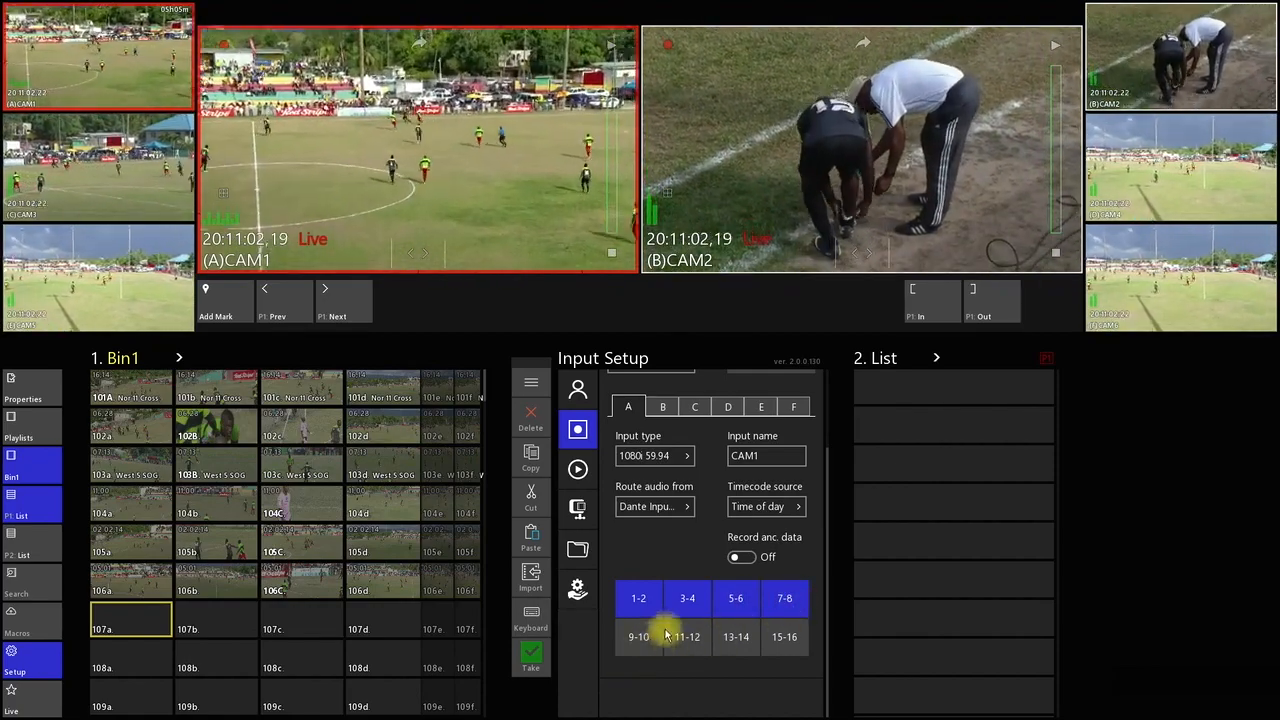
click(728, 636)
click(749, 596)
click(784, 598)
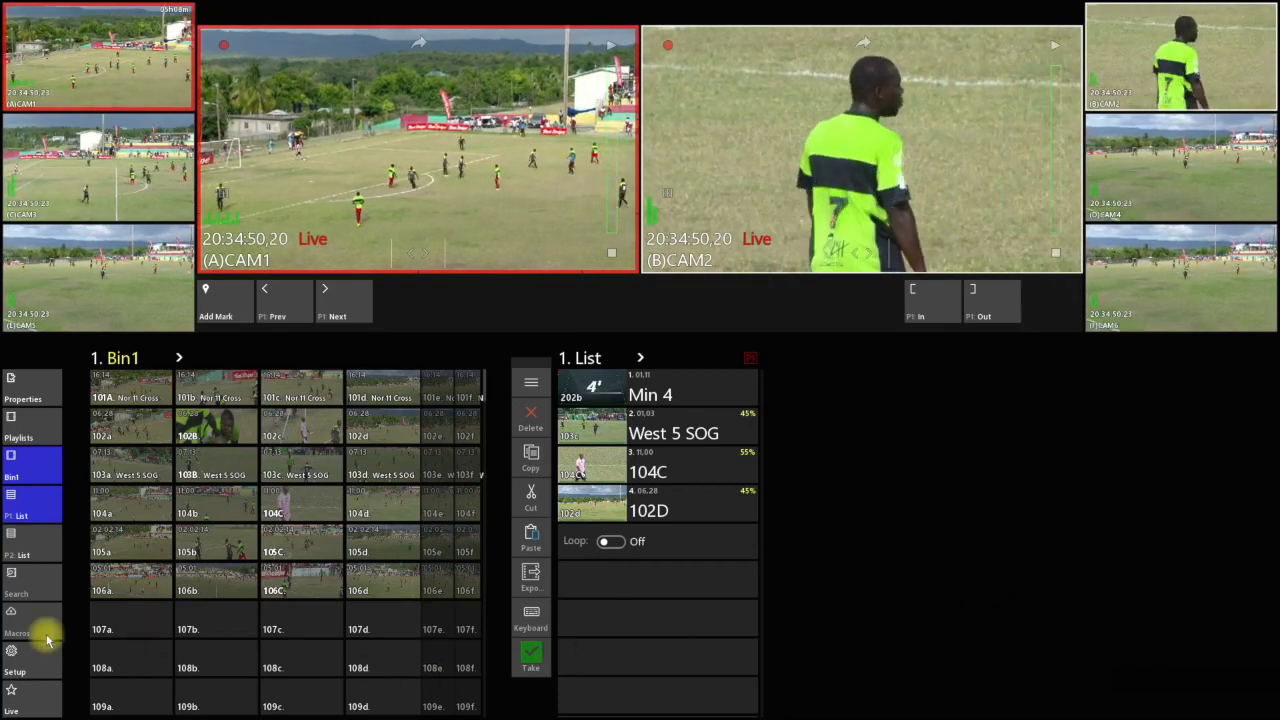
Set the P2 output's protocol control to VDCP and view its network connection settings
click(37, 665)
click(579, 472)
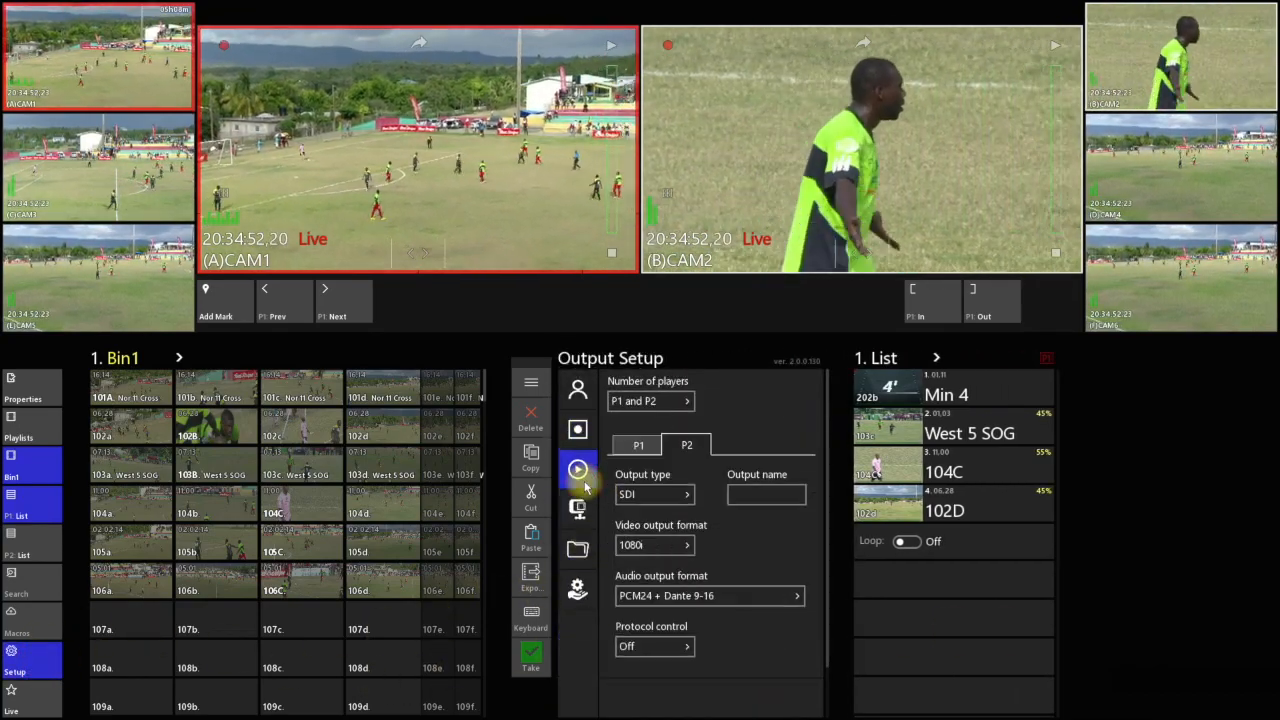
click(687, 649)
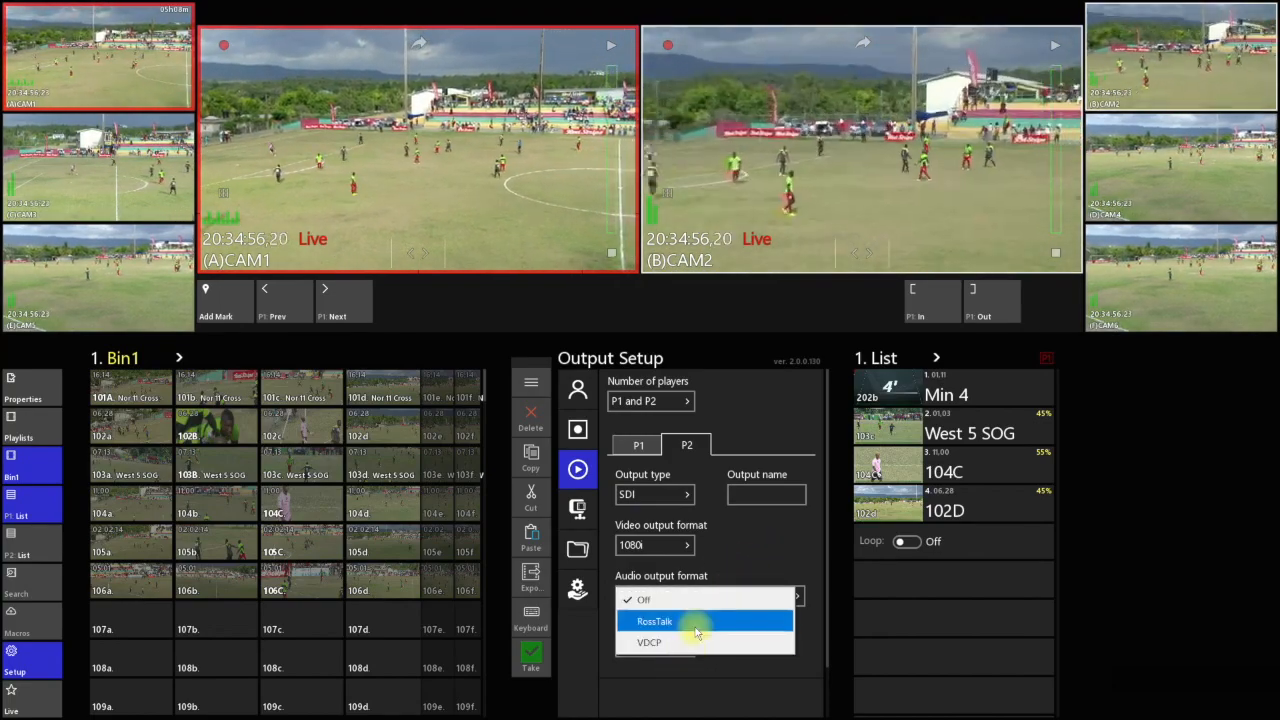
click(699, 643)
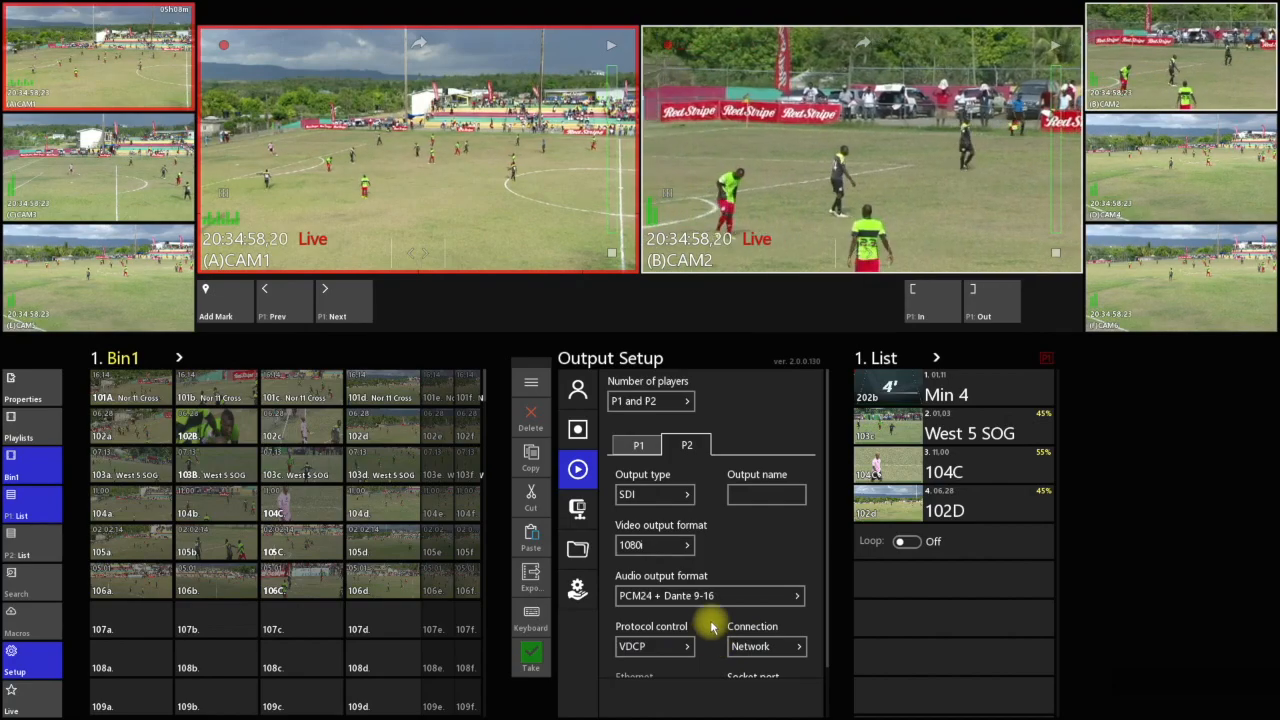
scroll(712, 627, down, 1)
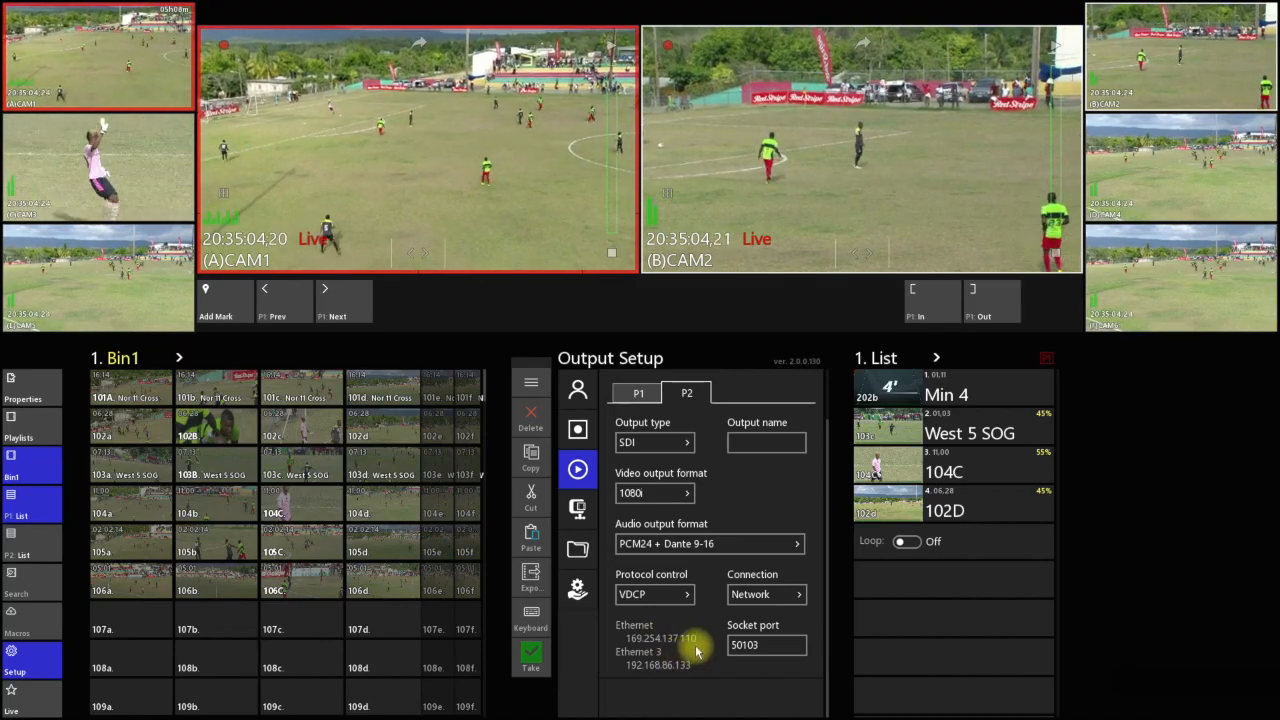
Switch the P2 output's protocol control to RossTalk and check its available connection types
click(690, 596)
click(688, 634)
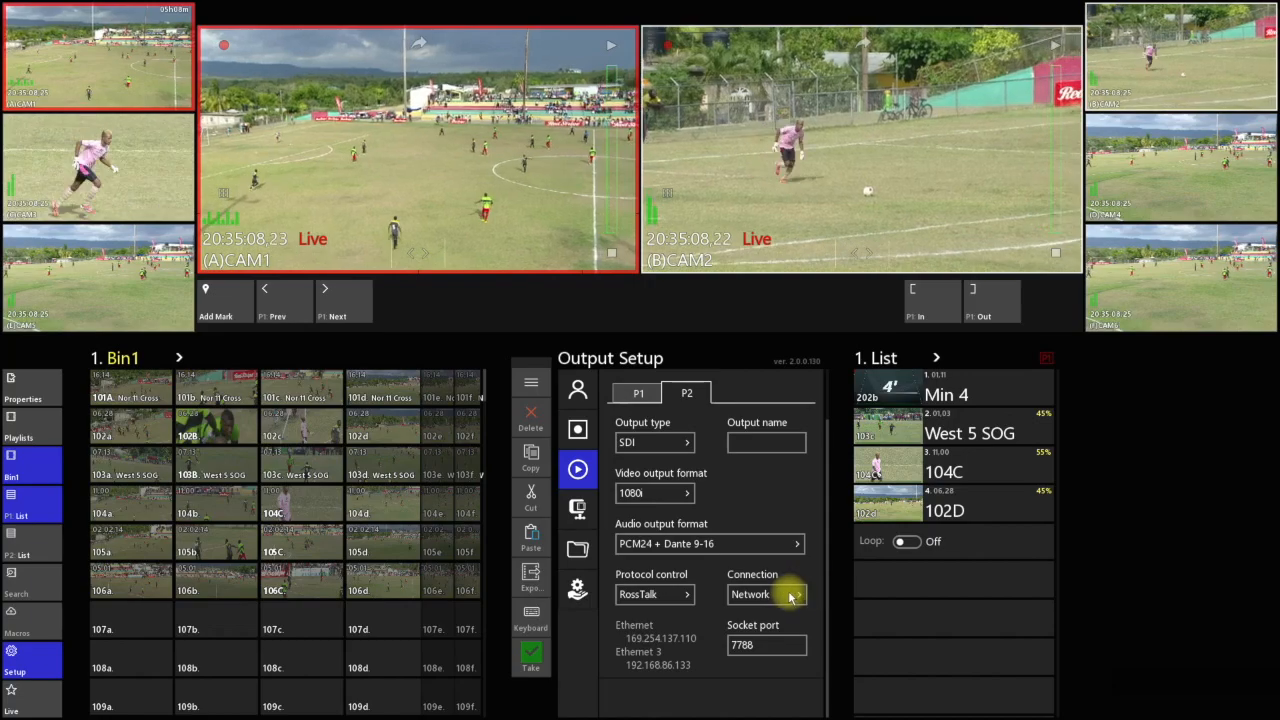
click(790, 596)
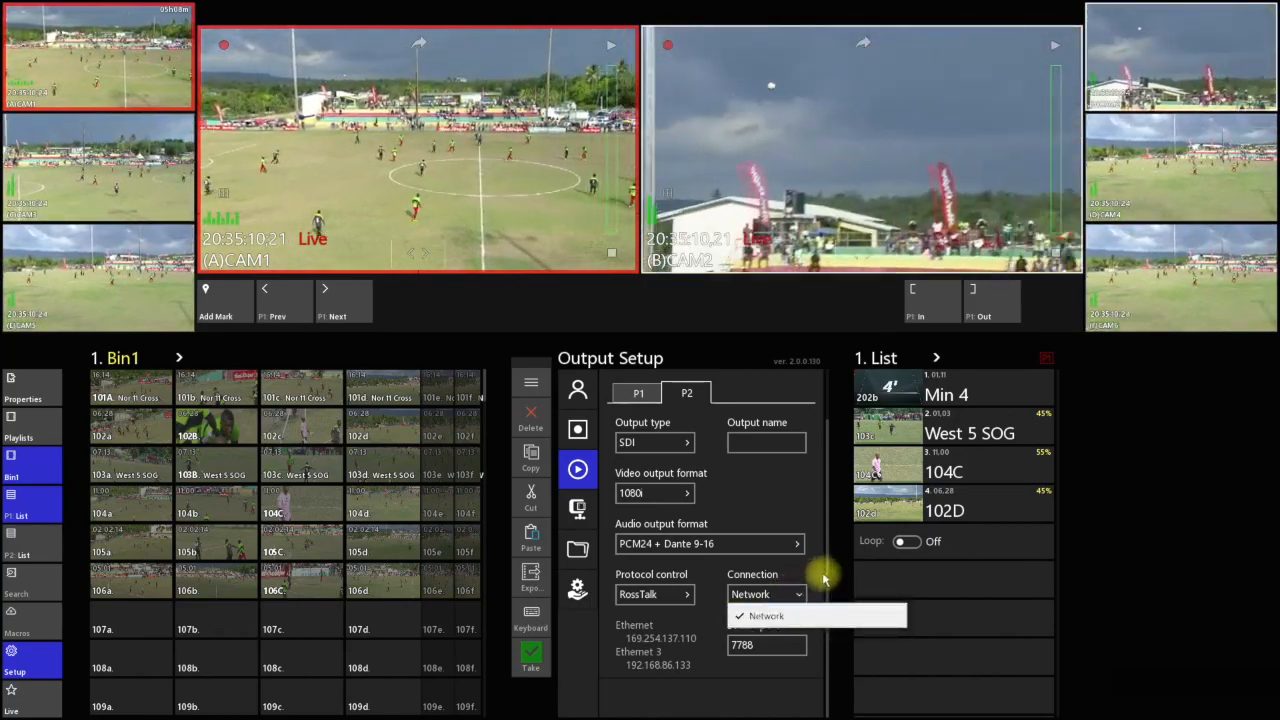
click(812, 587)
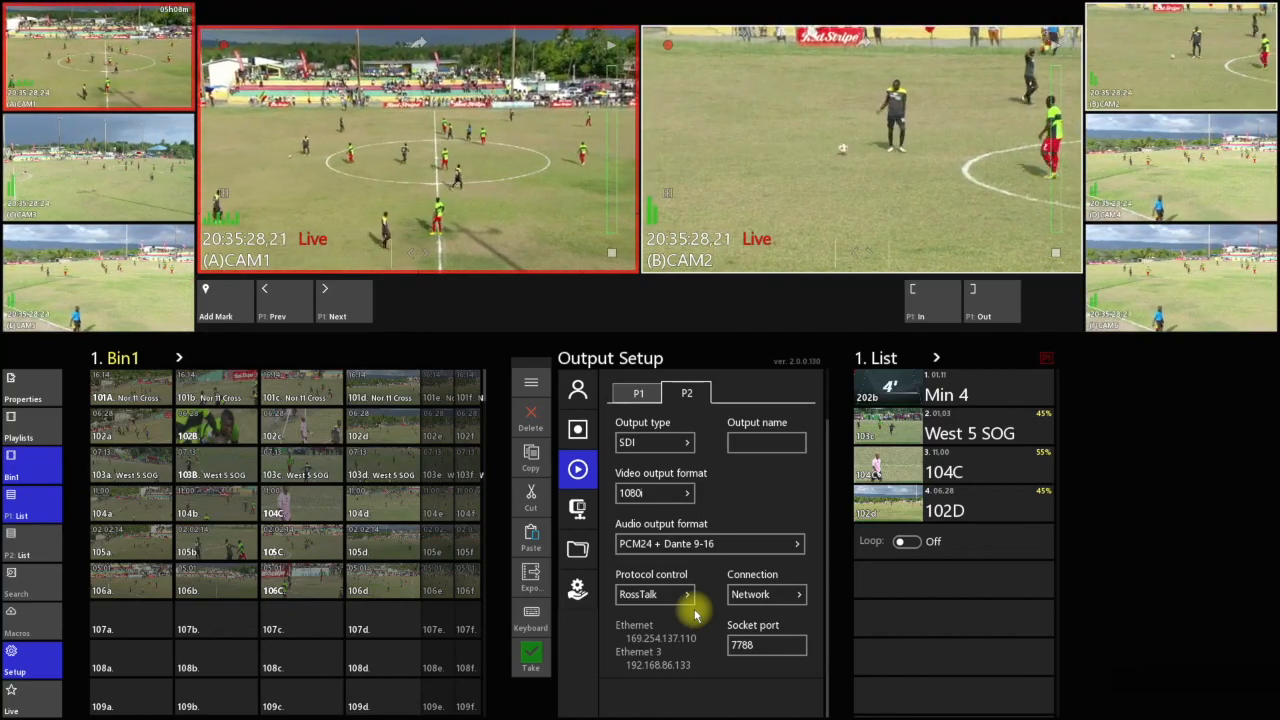
Set protocol control to VDCP for P2 and RossTalk for P1, and compare both players' output settings
click(680, 592)
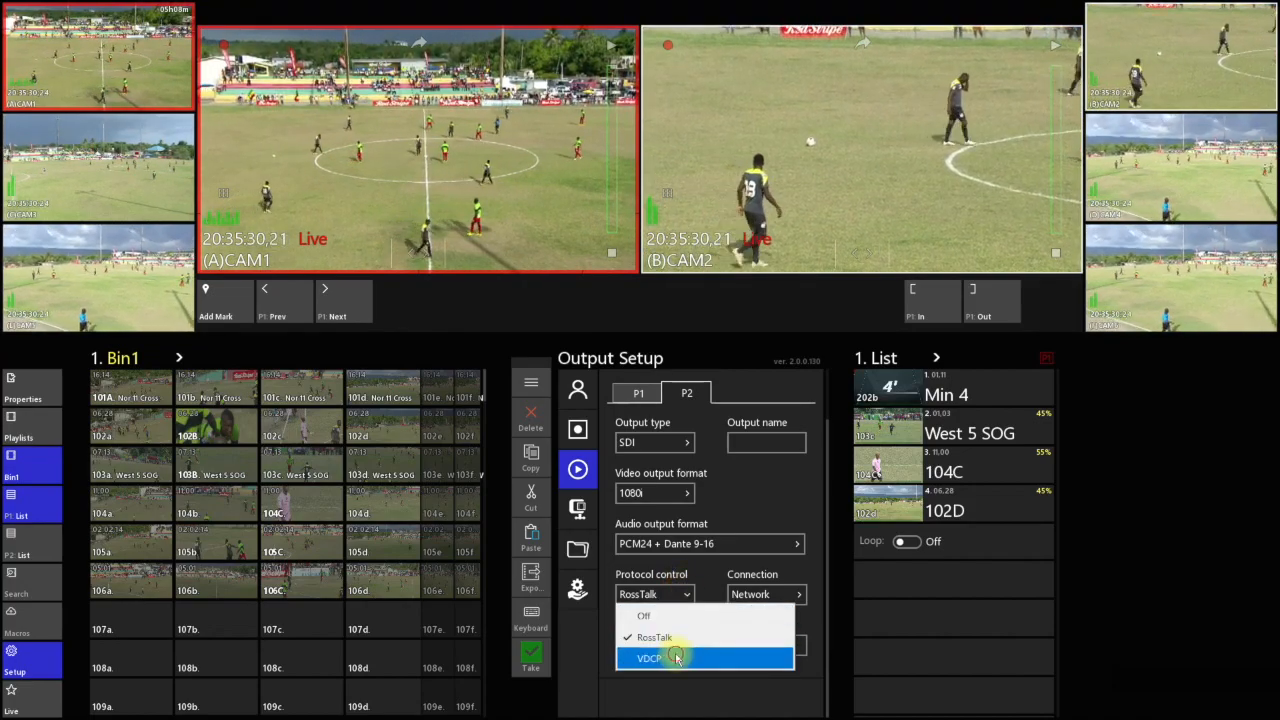
click(685, 657)
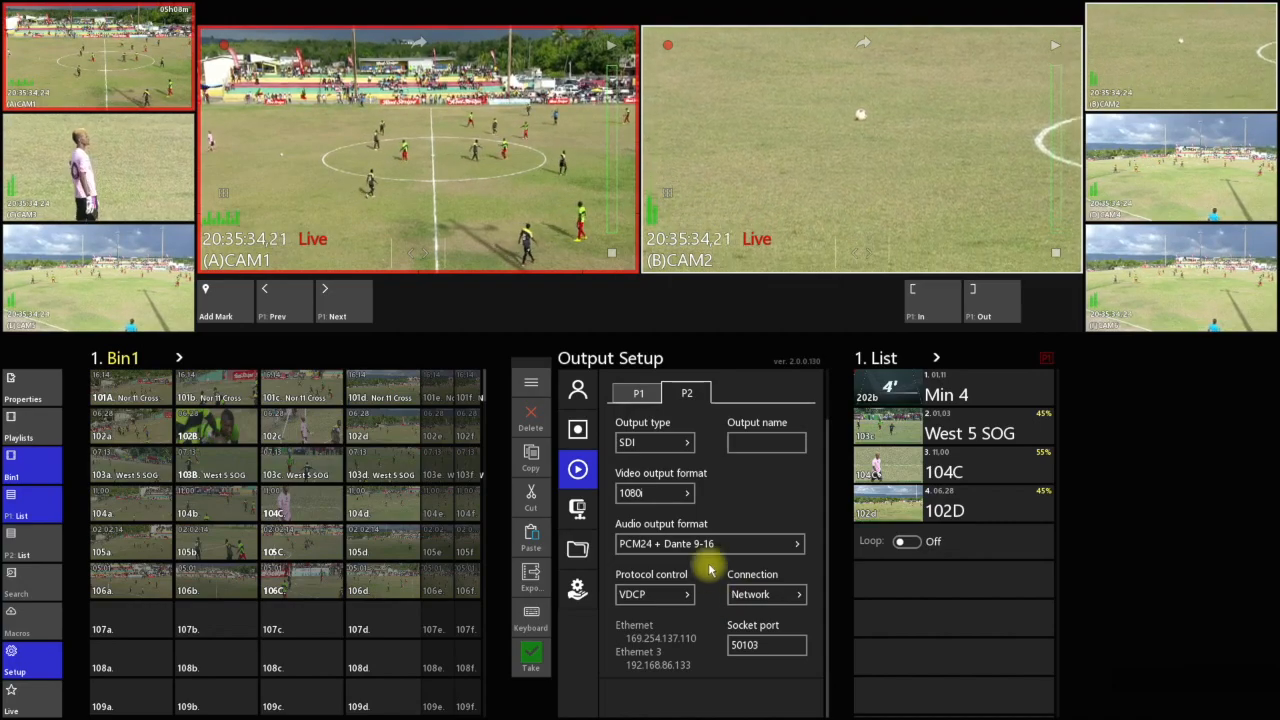
click(636, 390)
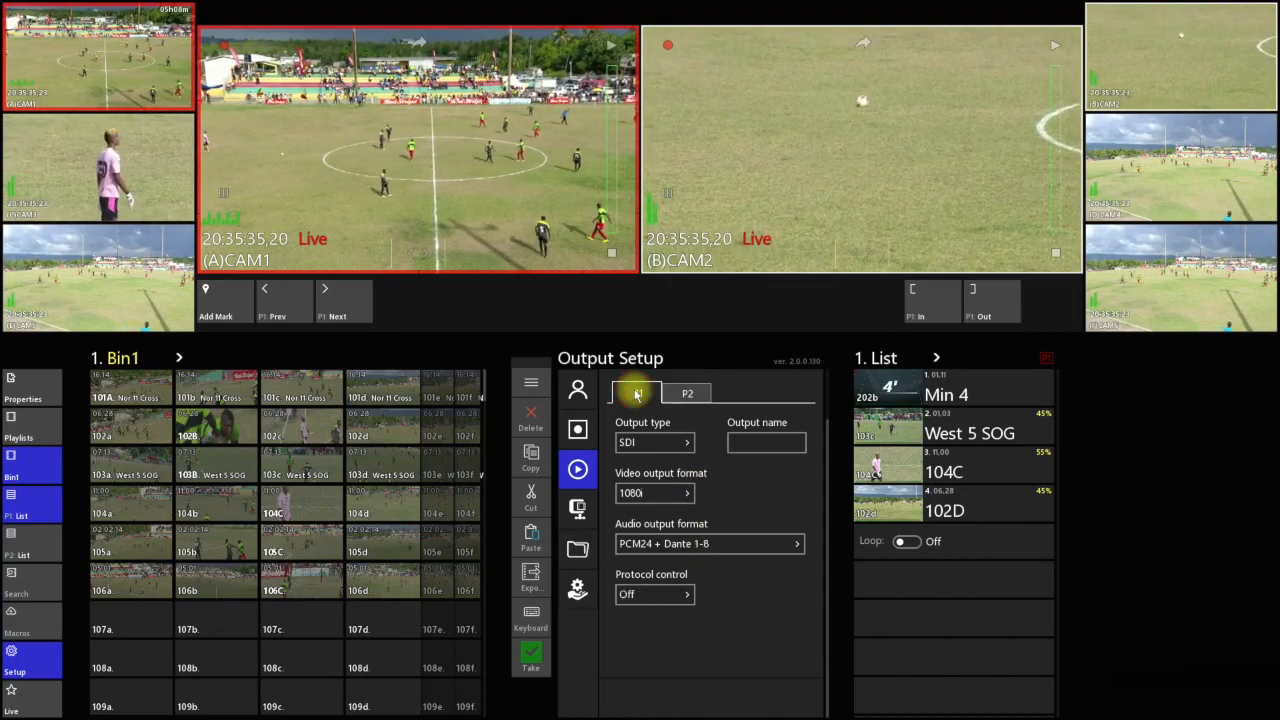
click(660, 594)
click(676, 641)
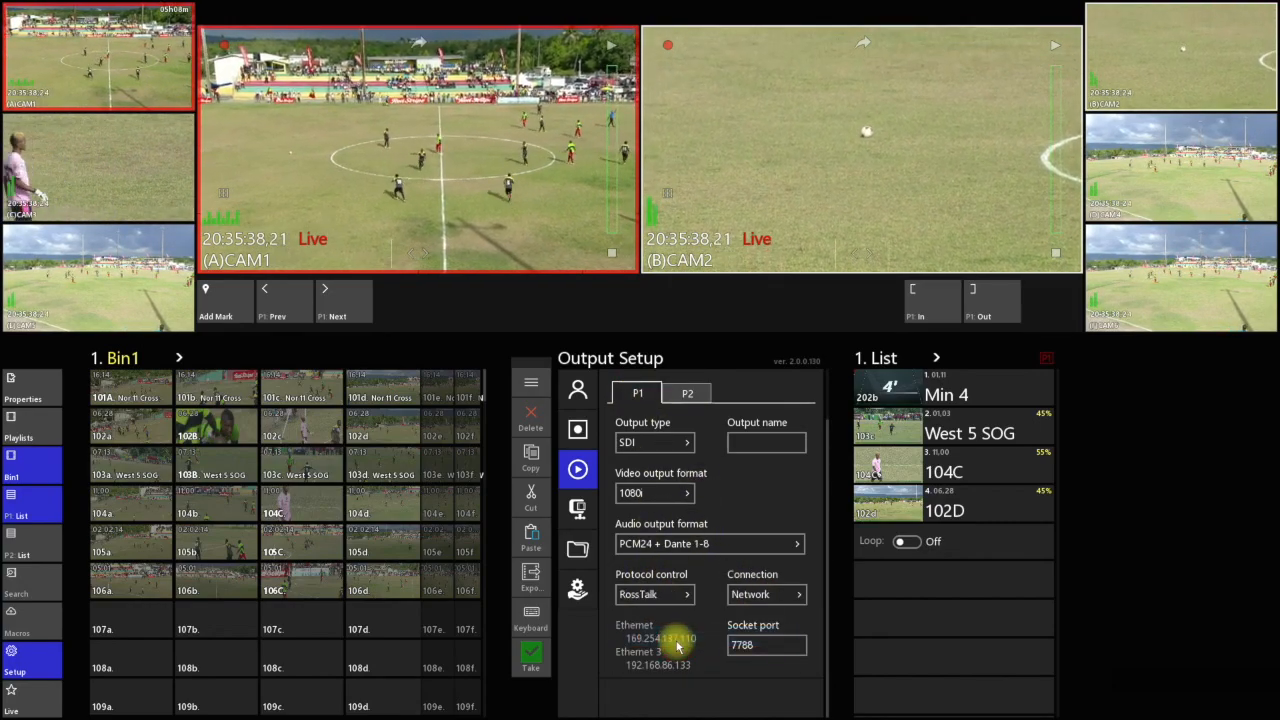
click(689, 395)
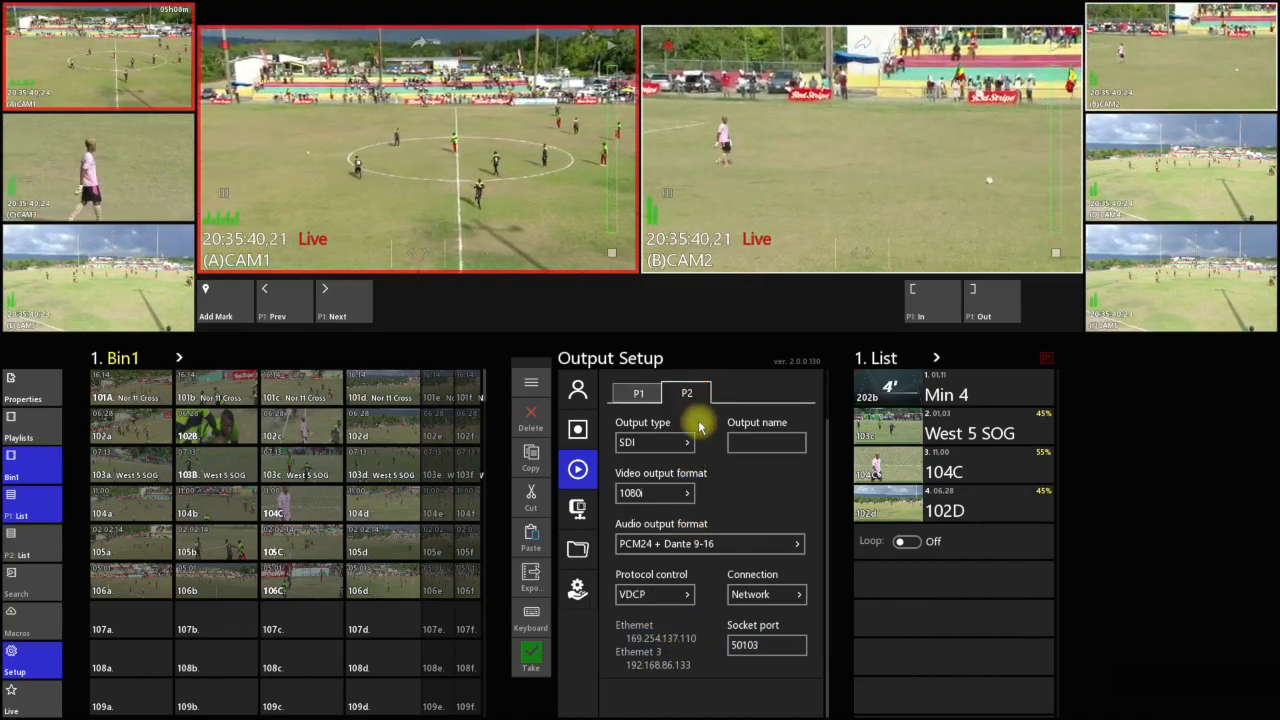
click(639, 396)
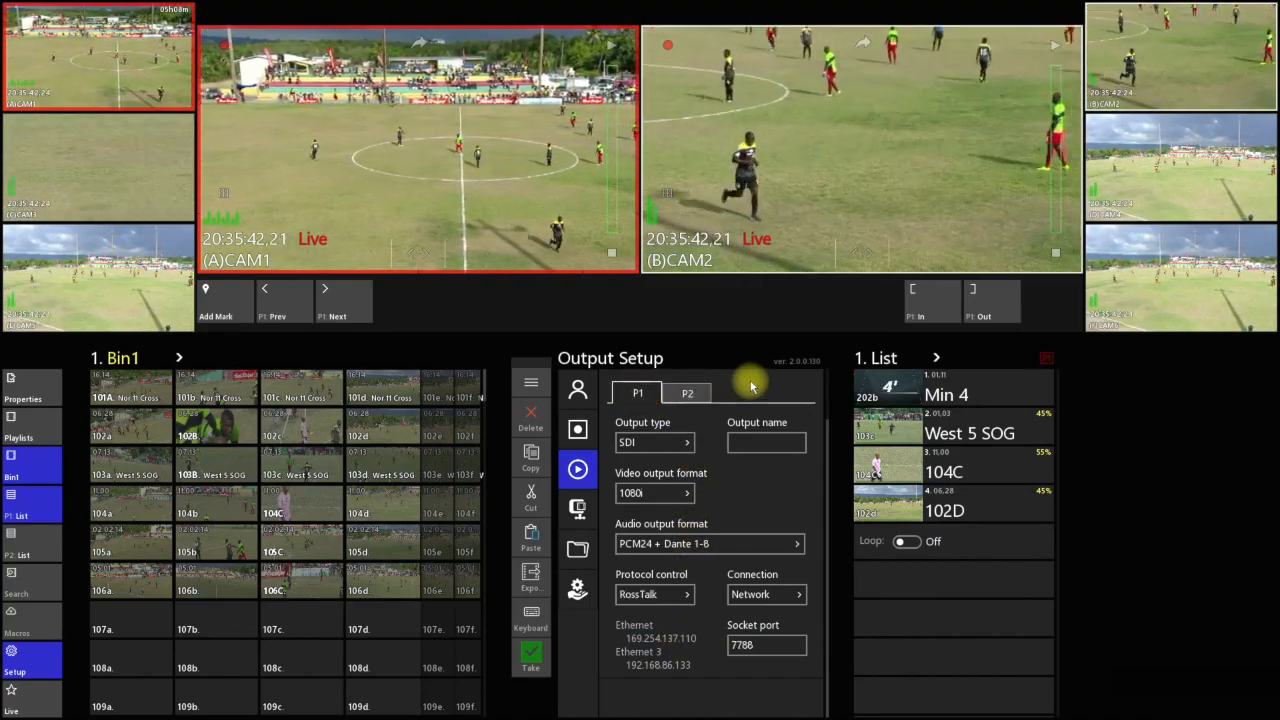